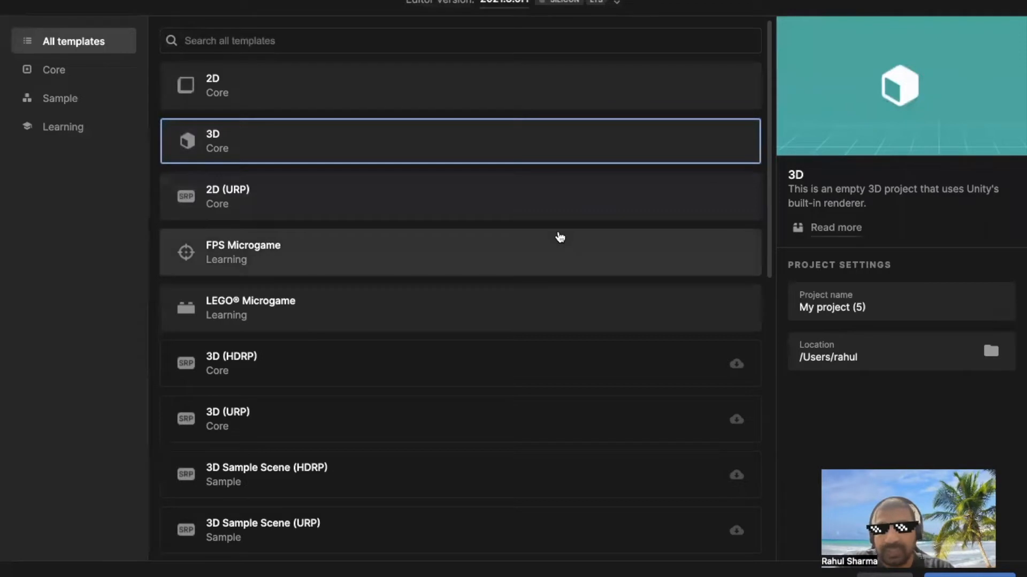
Create the 3D project with the name "Learn Unity 3D with Yolabs - Tute-1" and dismiss the editor update notice
left_click(875, 308)
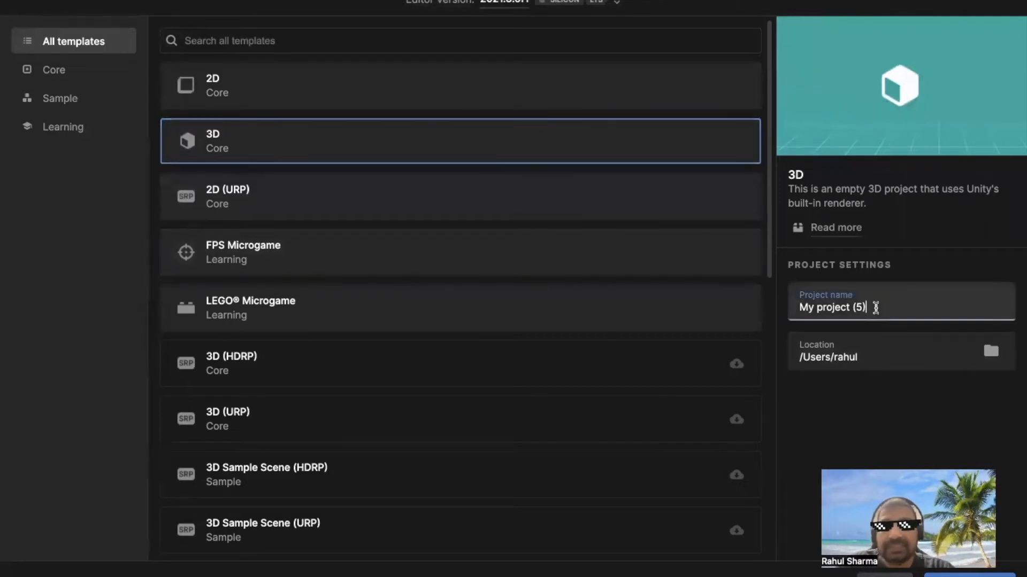
key("BackSpace")
key("BackSpace")
key("BackSpace")
key("BackSpace")
key("BackSpace")
key("BackSpace")
key("BackSpace")
key("BackSpace")
key("BackSpace")
key("BackSpace")
key("BackSpace")
key("BackSpace")
key("BackSpace")
key("BackSpace")
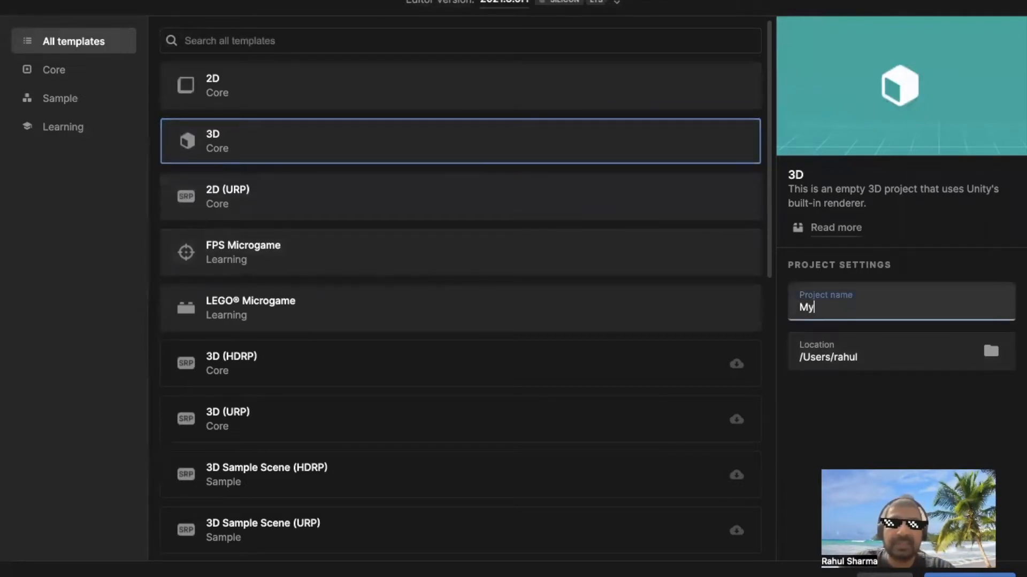
type("Lea")
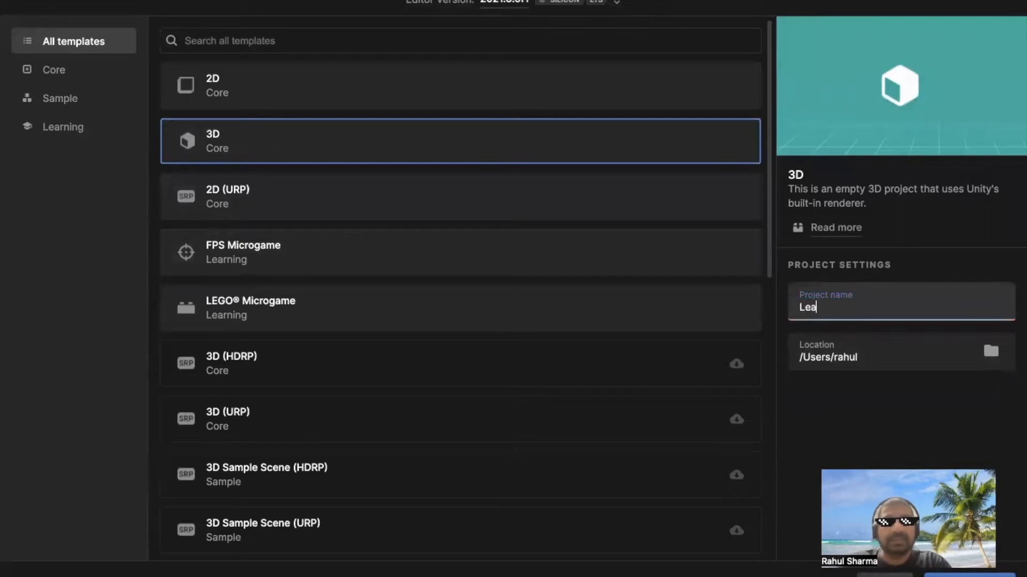
type("rn Unity")
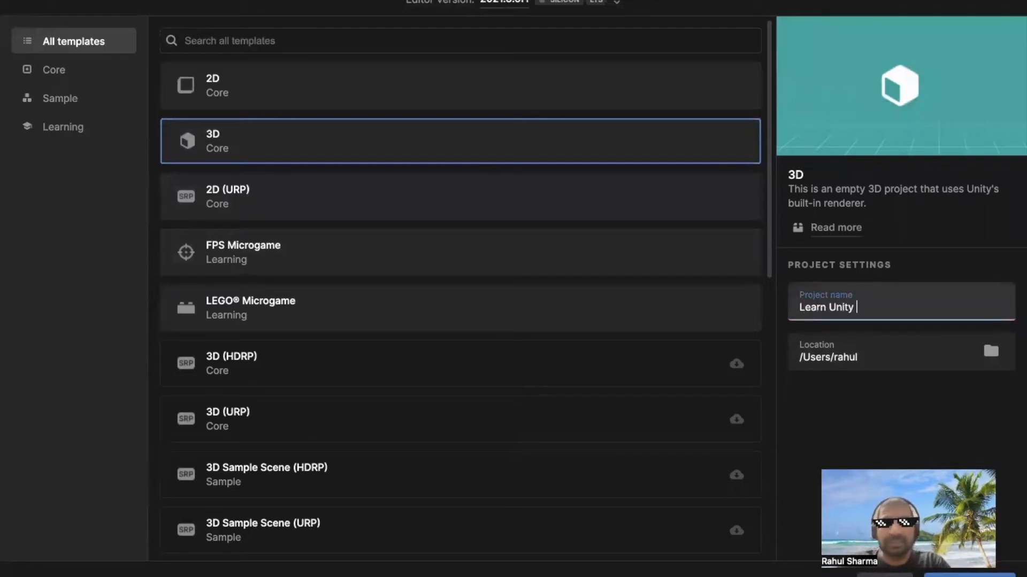
type(" 3D")
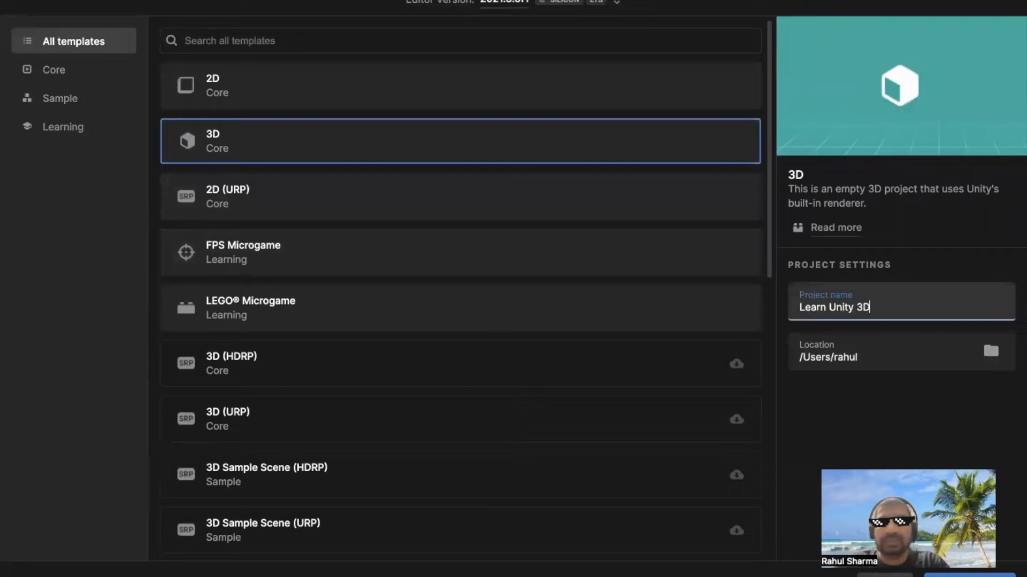
type(" with Y")
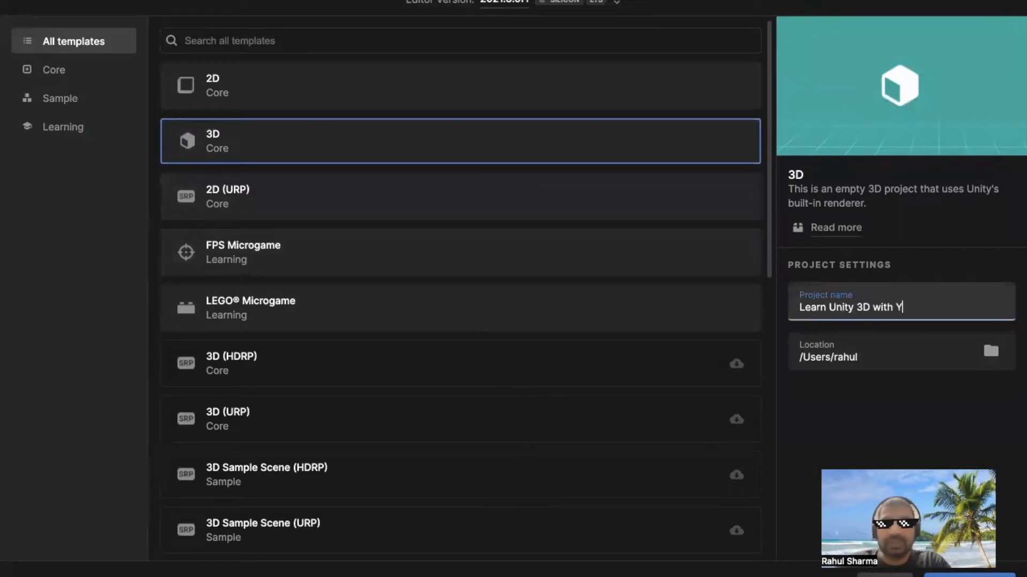
type("olabs - Tute")
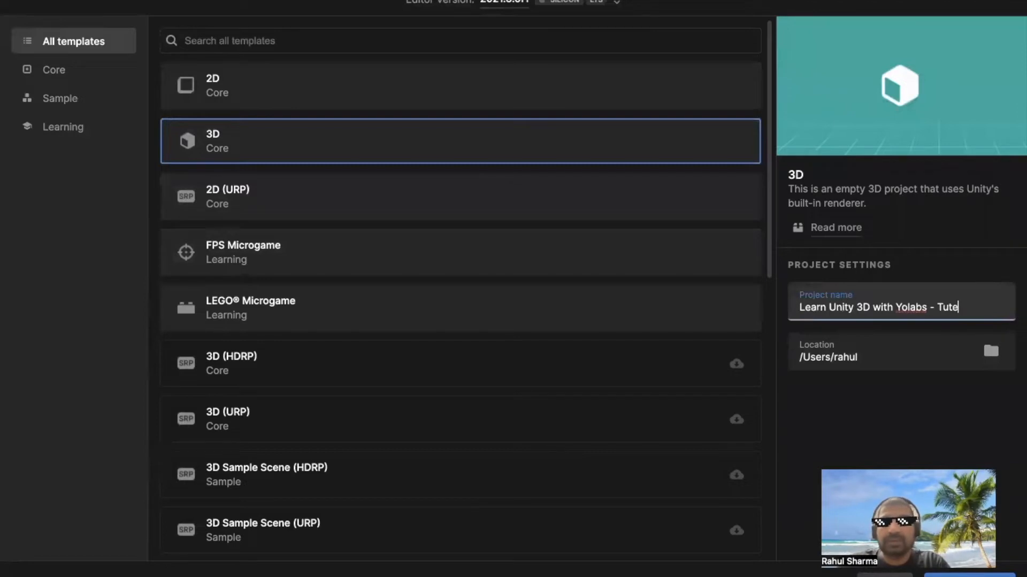
type("-1")
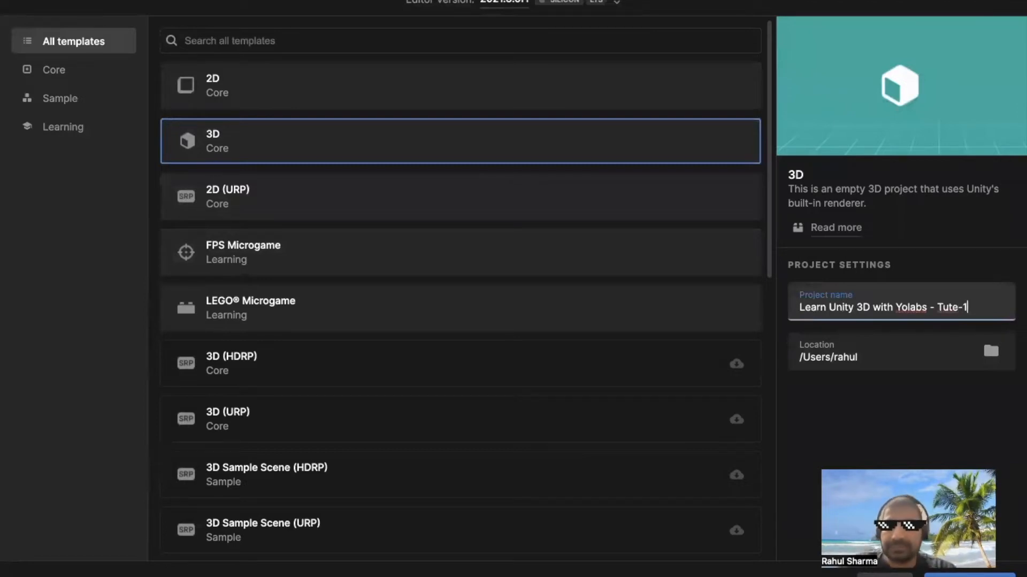
key("Return")
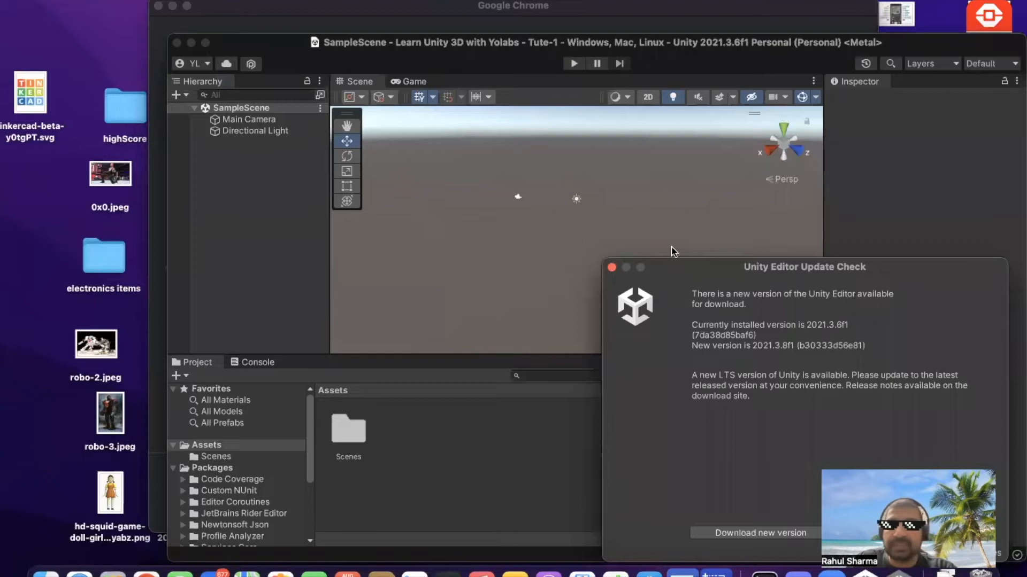
left_click(612, 268)
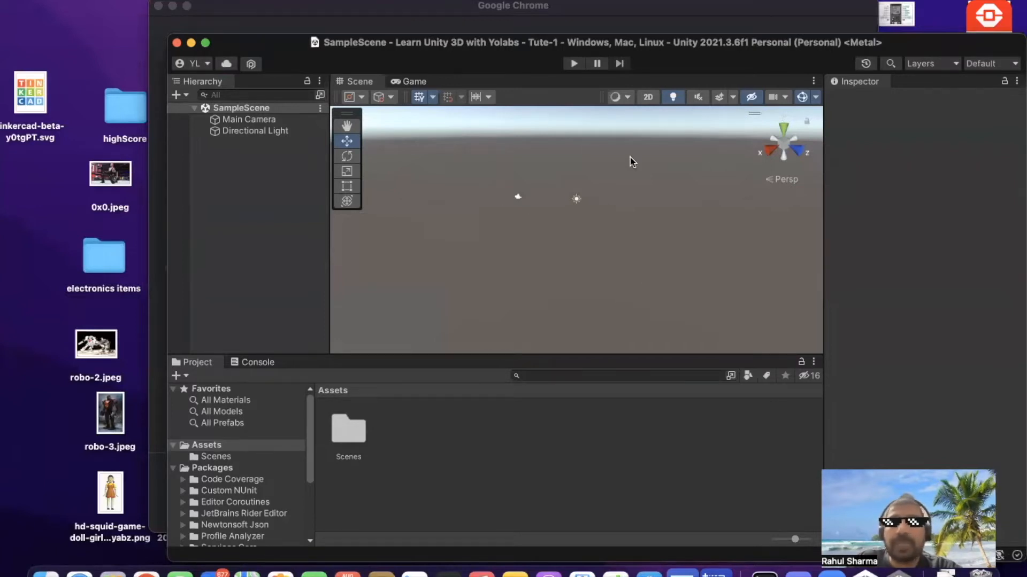
Select the directional light in the scene and look at it along the X axis and from the front
left_click(575, 200)
left_click(768, 153)
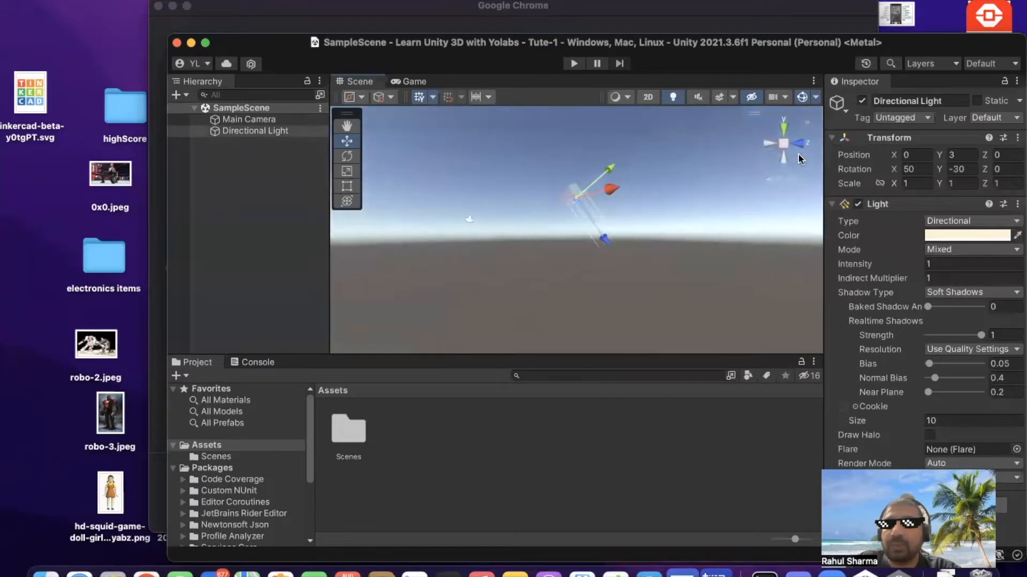
left_click(802, 142)
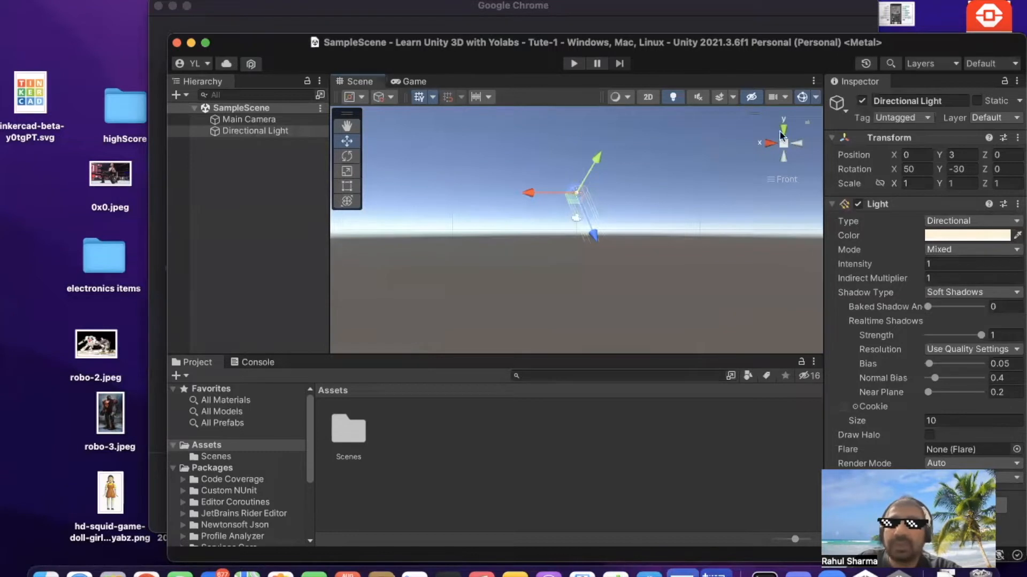
Switch the editor to the 2 by 3 layout and expand its window to full screen
left_click(1012, 68)
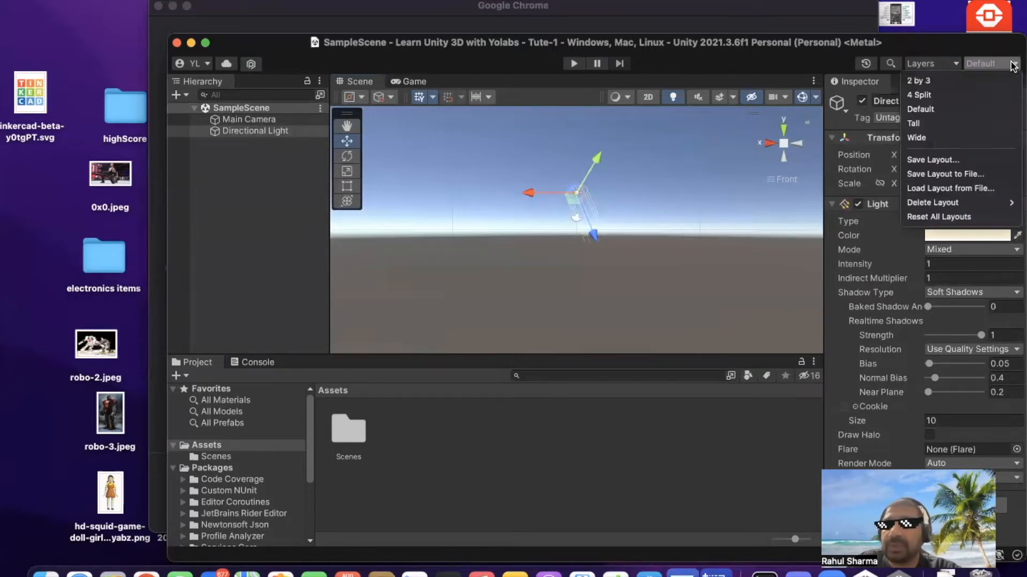
left_click(976, 79)
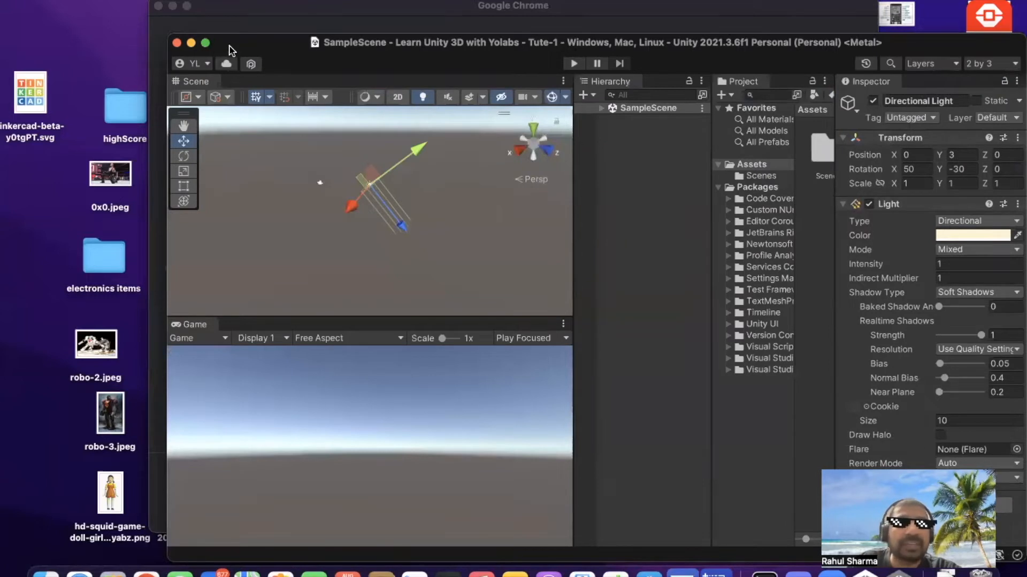
left_click(205, 42)
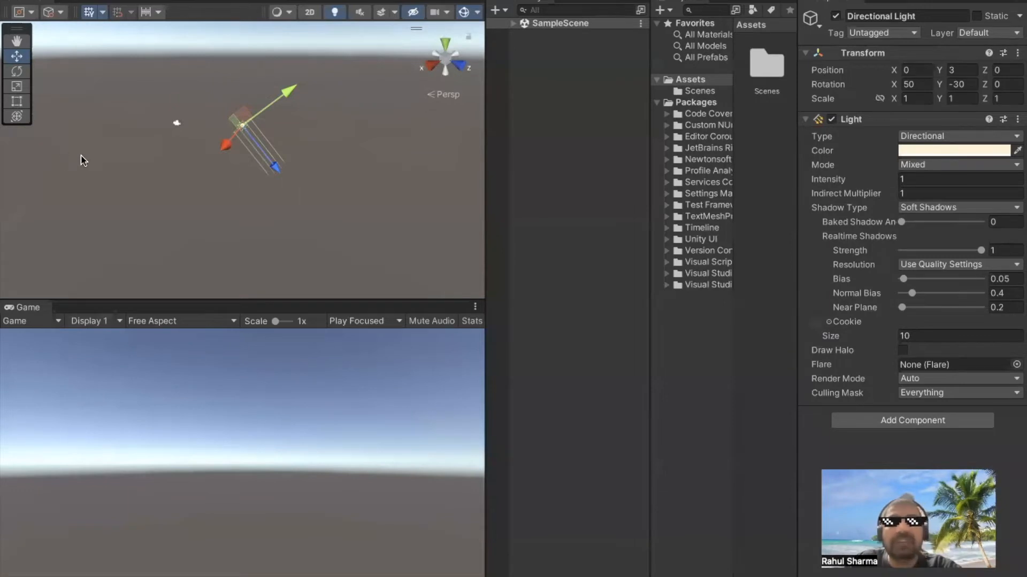
Add a 3D plane object to SampleScene
right_click(549, 112)
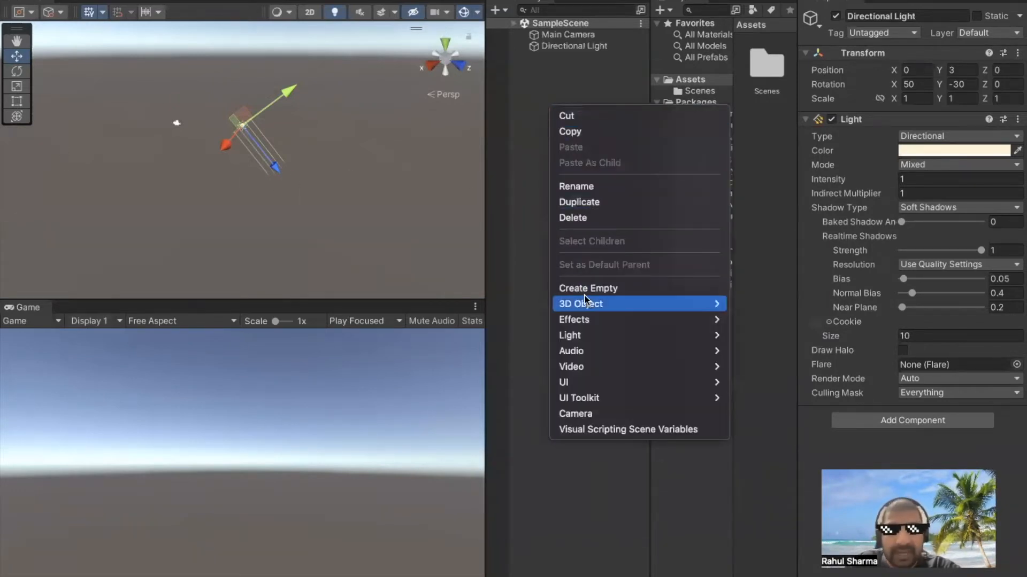
mouse_move(591, 303)
left_click(750, 366)
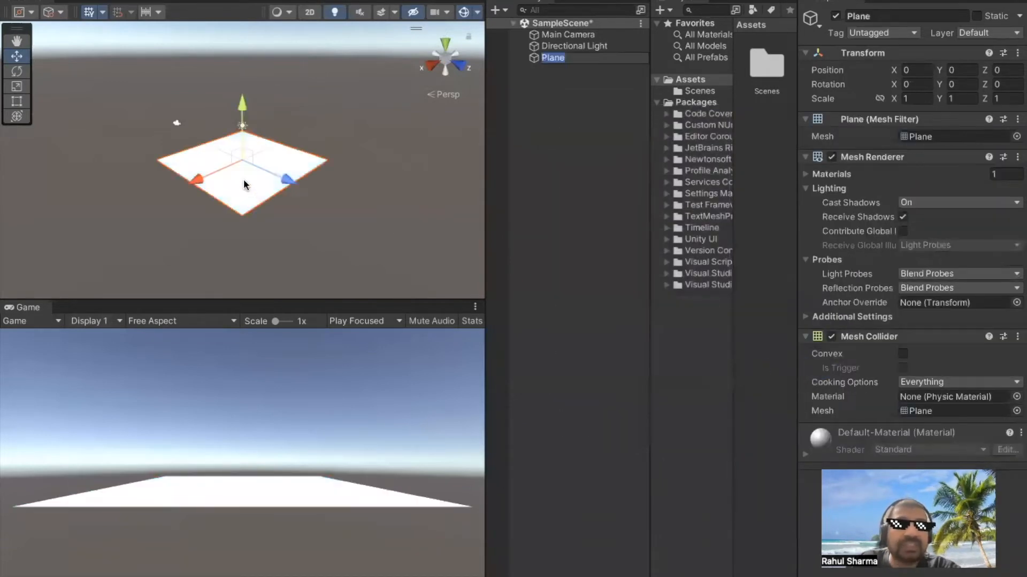
Enlarge the plane to a scale of about 2.44 along X and 3.31 along Z
left_click(17, 90)
left_click_drag(195, 182, 145, 208)
left_click_drag(288, 186, 328, 222)
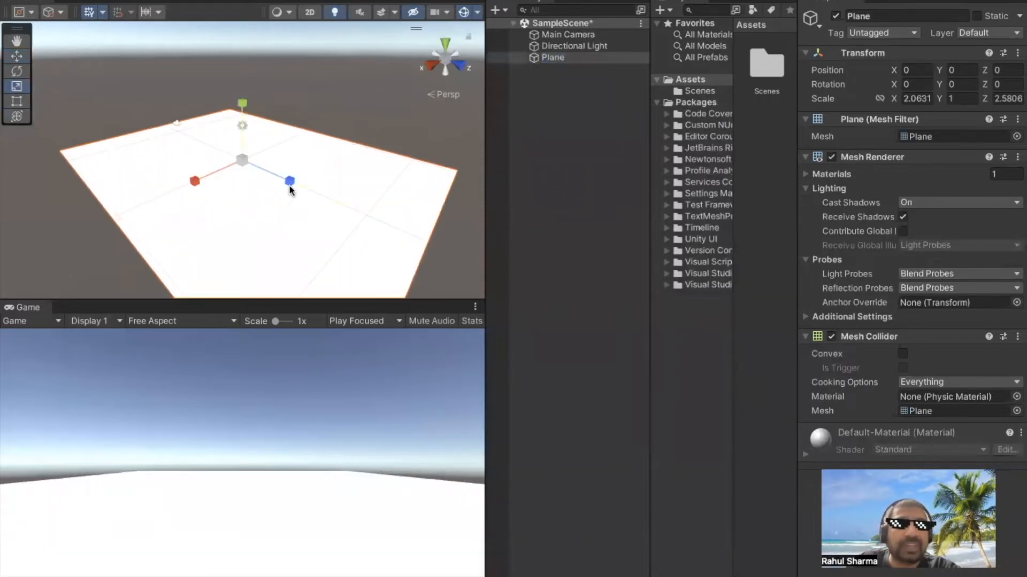
left_click_drag(195, 182, 187, 178)
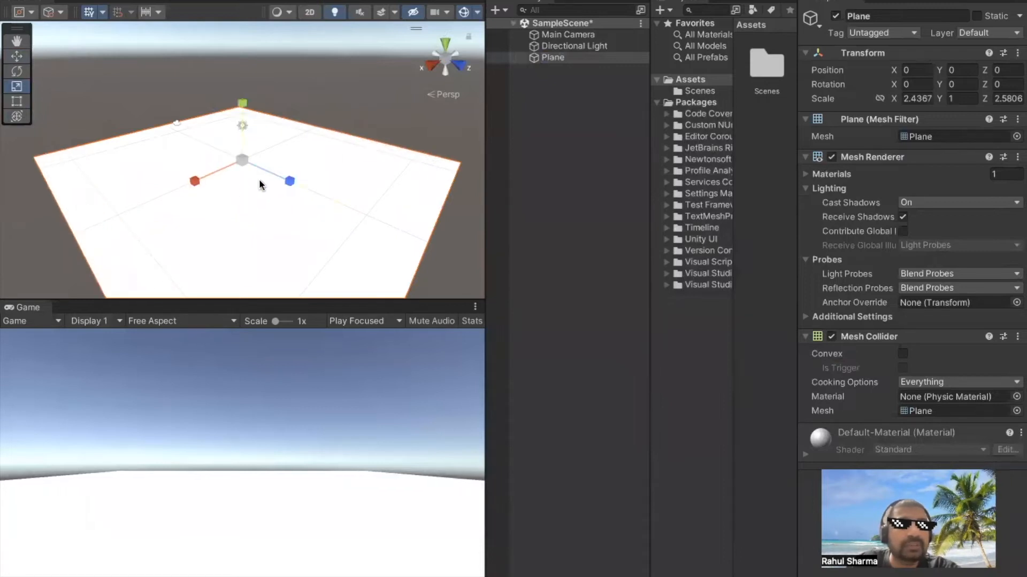
left_click_drag(286, 180, 296, 193)
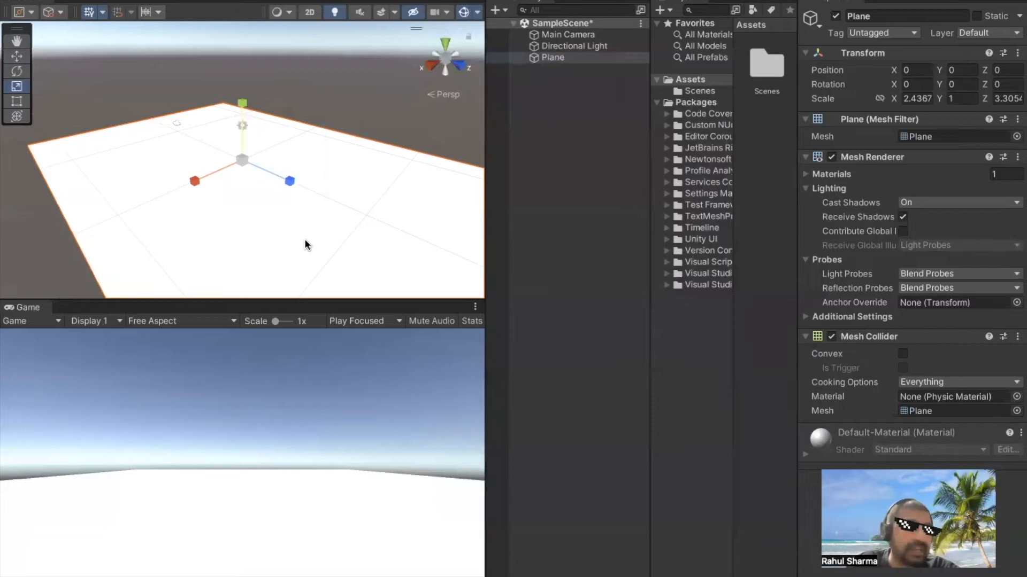
Add a 3D sphere object to the scene as a separate object beside the plane
left_click(544, 89)
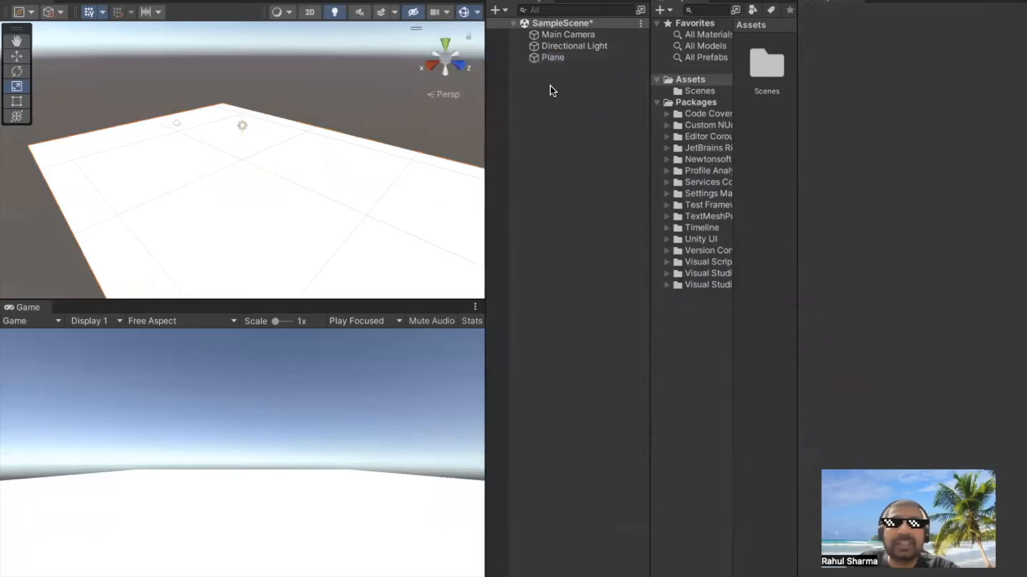
right_click(552, 91)
mouse_move(613, 286)
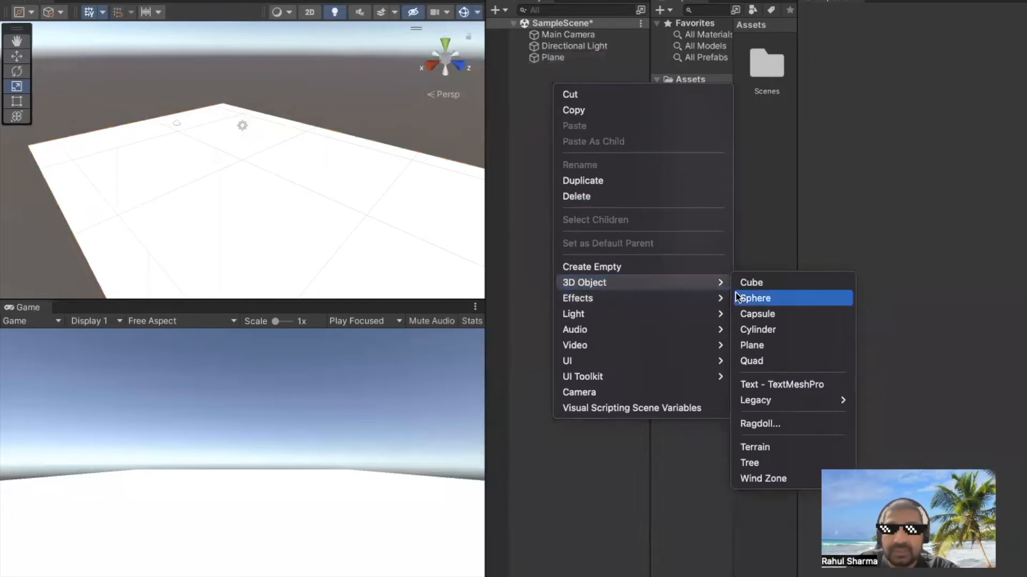
left_click(738, 298)
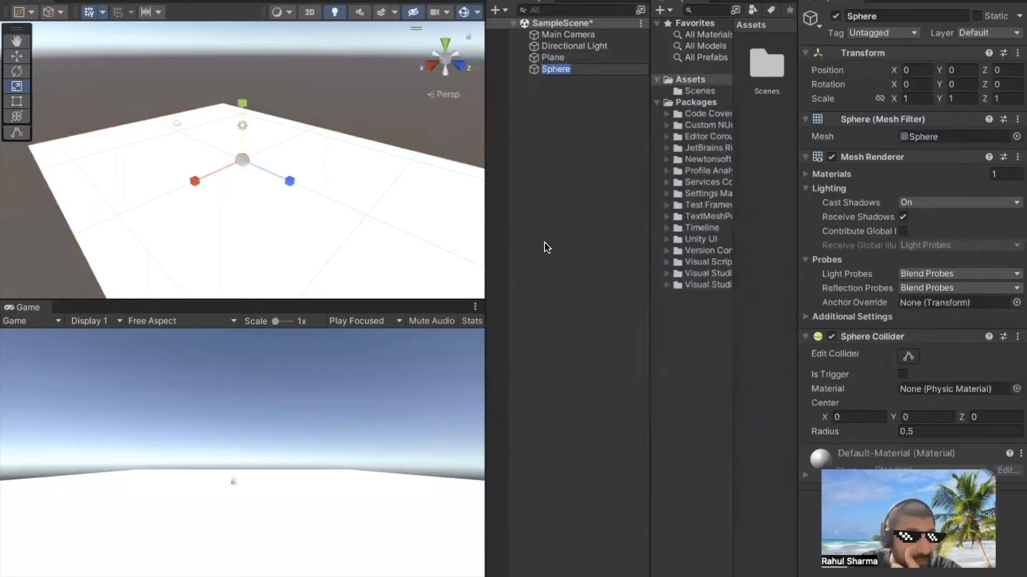
Rename the new sphere "redball"
left_click(556, 70)
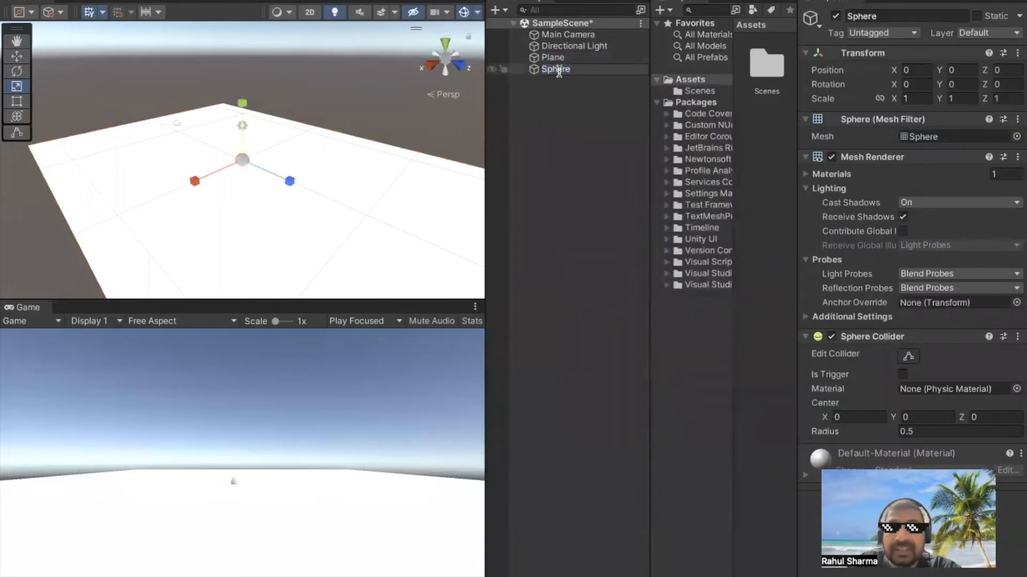
key("BackSpace")
key("BackSpace")
key("BackSpace")
key("BackSpace")
key("BackSpace")
key("BackSpace")
type("ball")
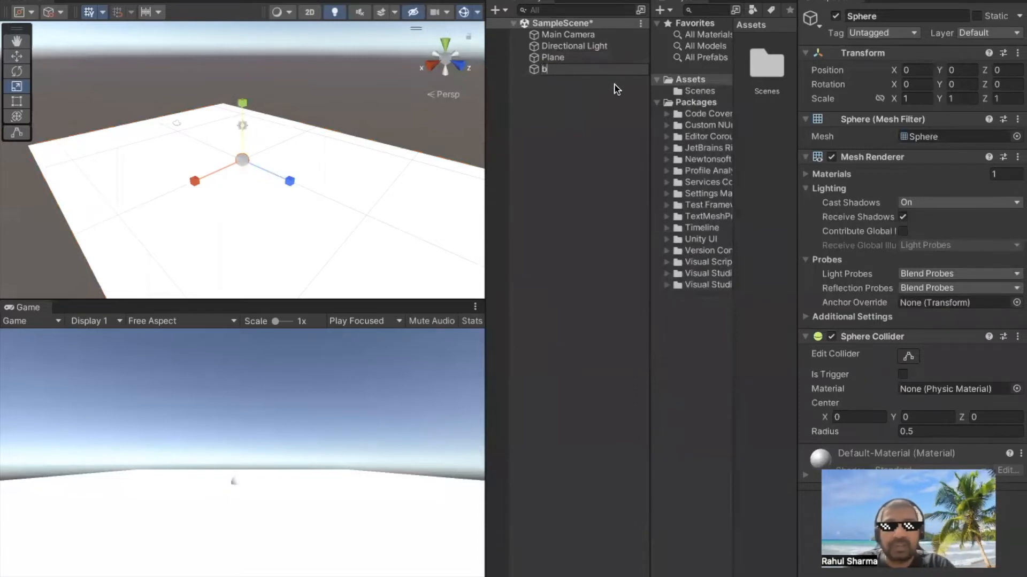
key("BackSpace")
key("BackSpace")
key("BackSpace")
key("BackSpace")
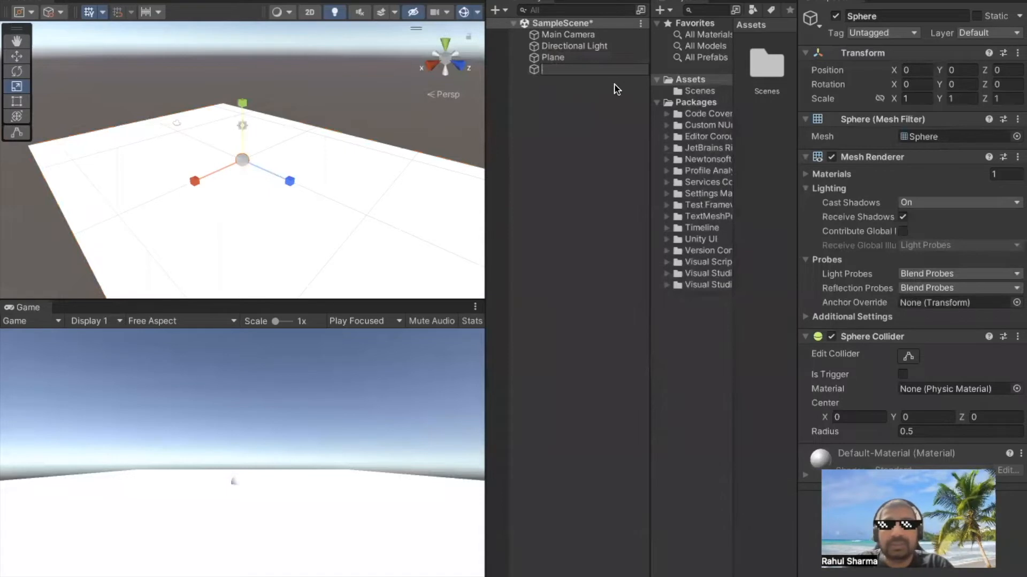
type("redball")
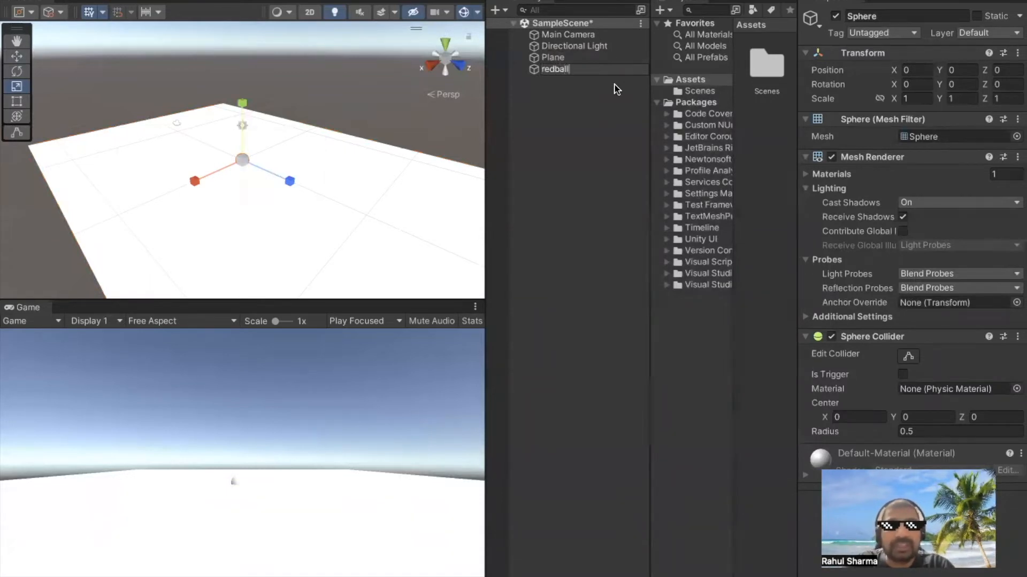
left_click(604, 165)
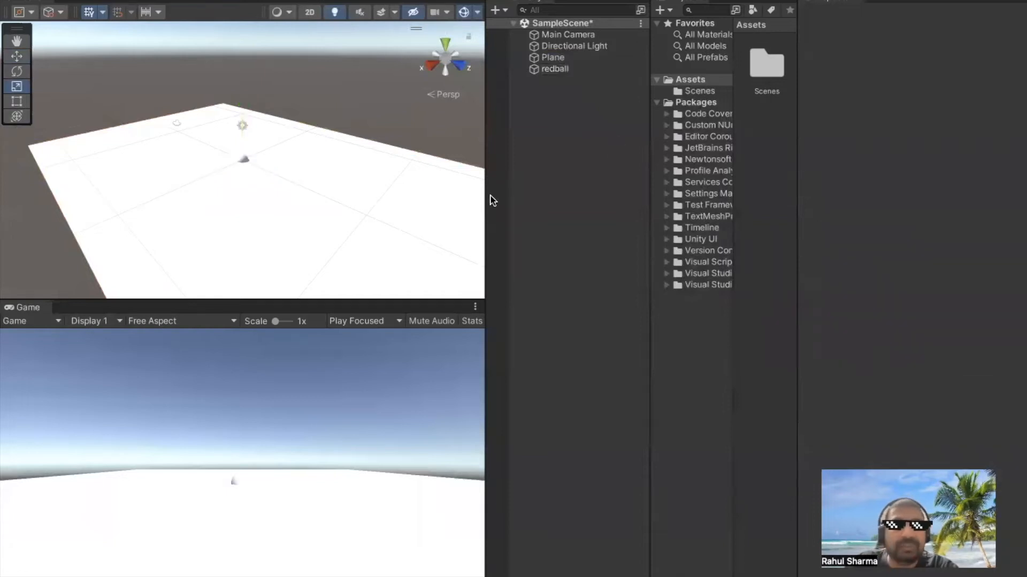
Raise the redball sphere above the plane to a Y position of about 8.45
left_click(242, 161)
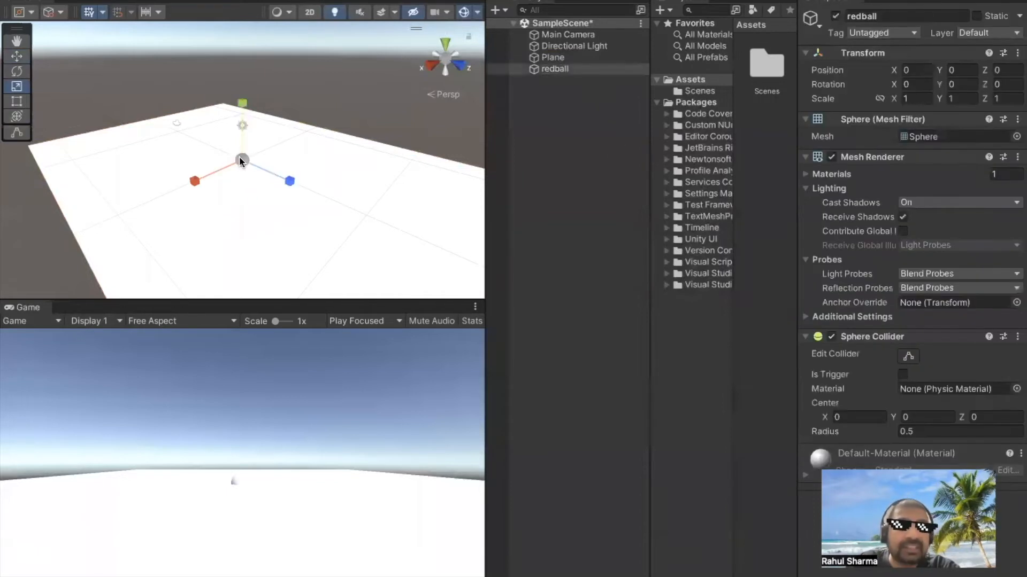
left_click(17, 56)
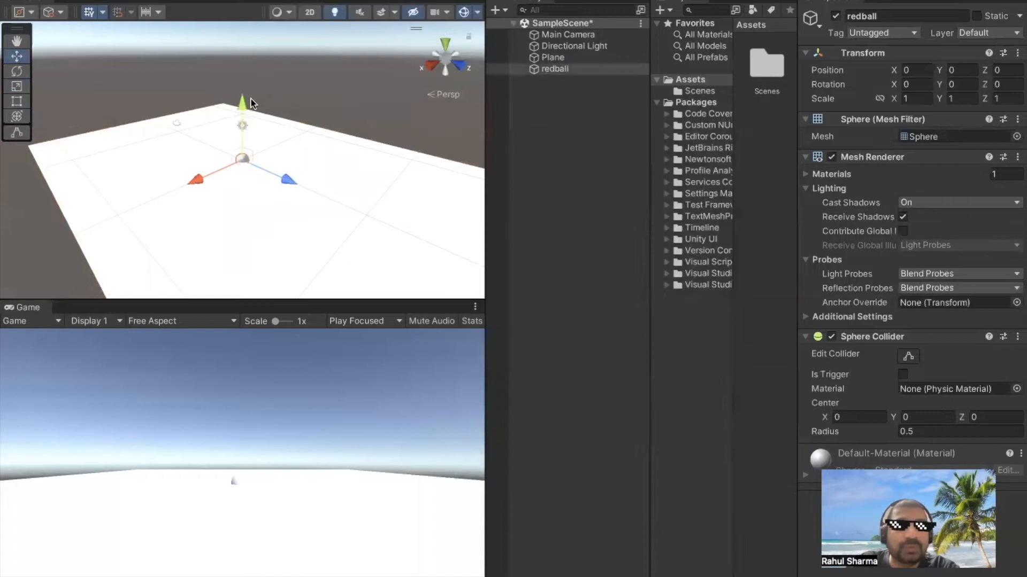
left_click_drag(239, 104, 231, 3)
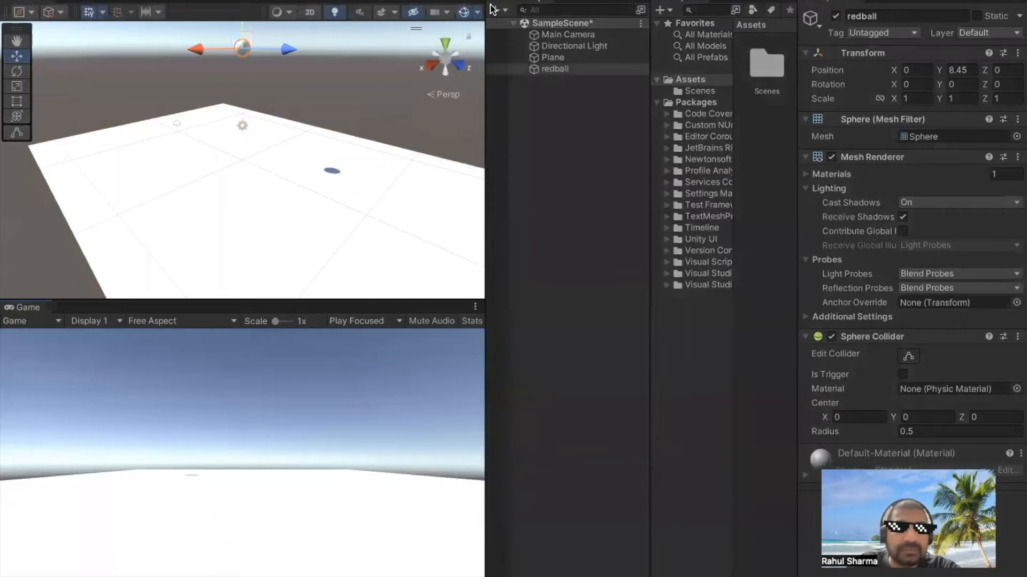
Try to add a physics Mesh Collider component to the plane
left_click(318, 131)
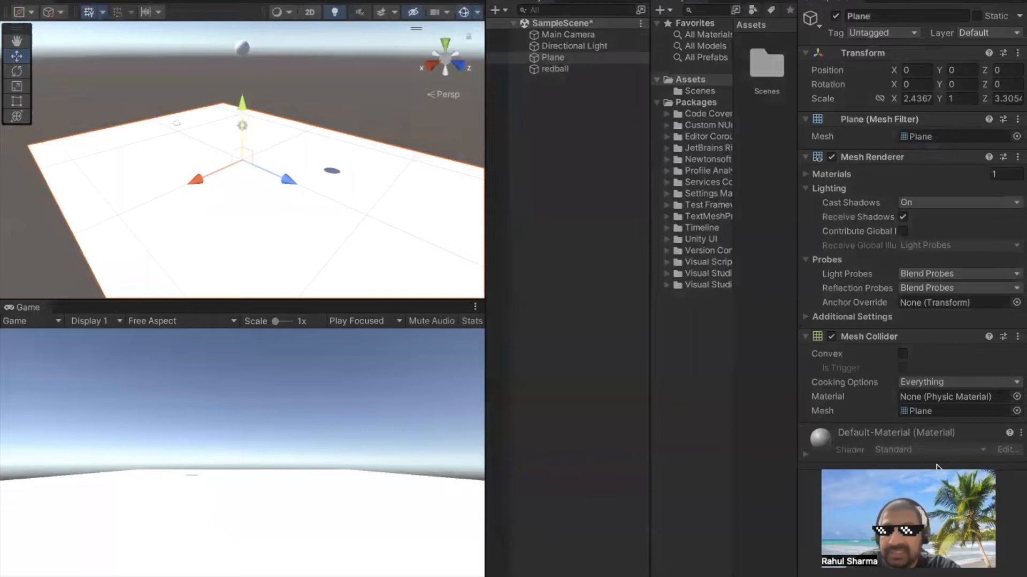
left_click(916, 483)
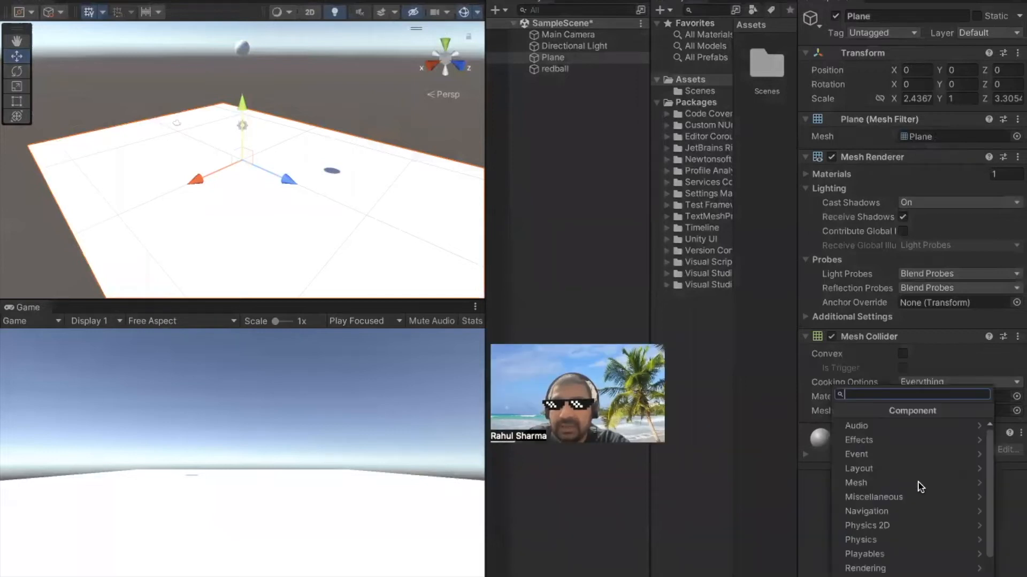
left_click(904, 539)
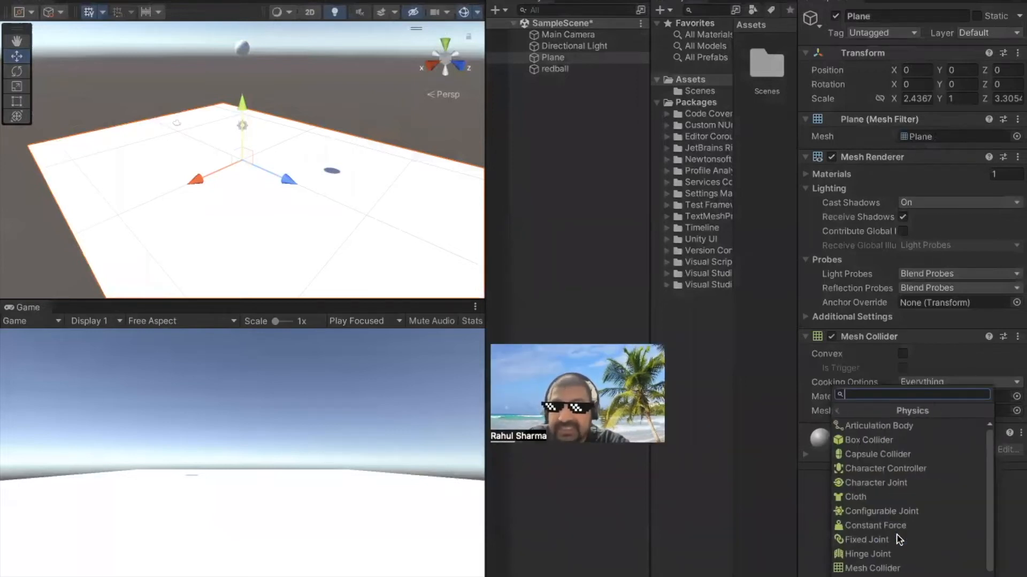
scroll(909, 566, "down", 1)
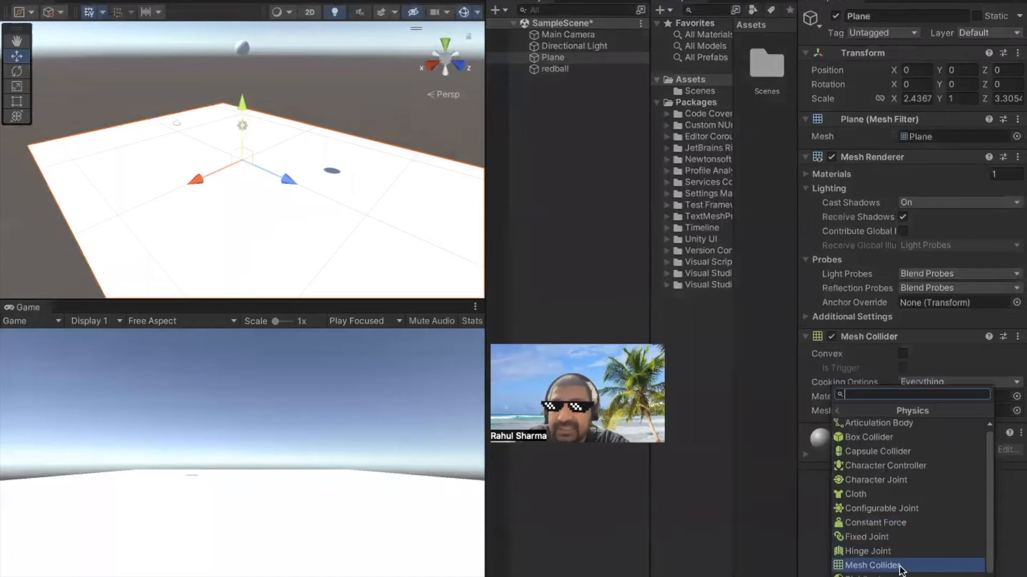
left_click(904, 567)
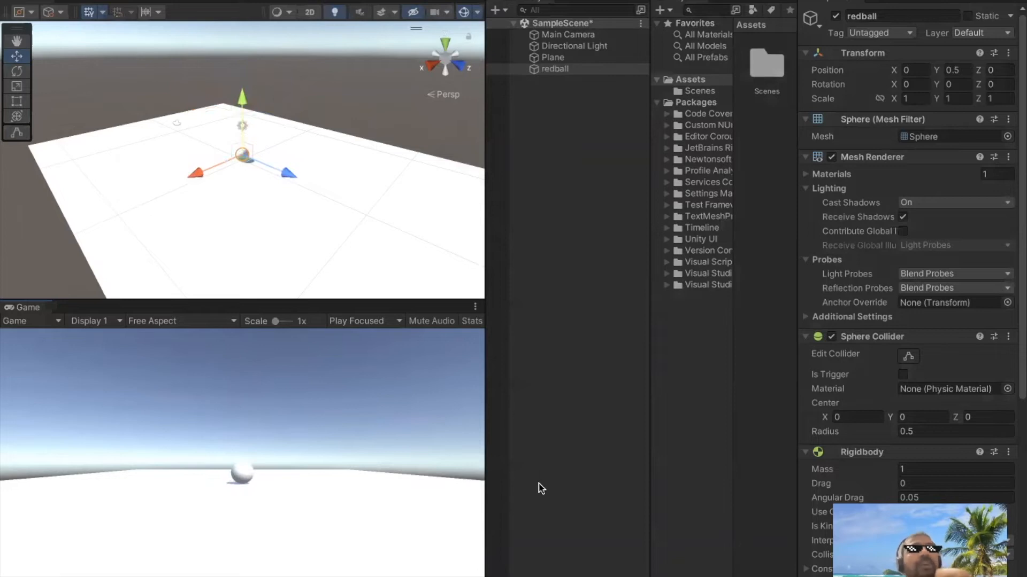
Tilt the plane around X during play mode, stop playing, and tilt the plane again to about 22.3 degrees
left_click(243, 197)
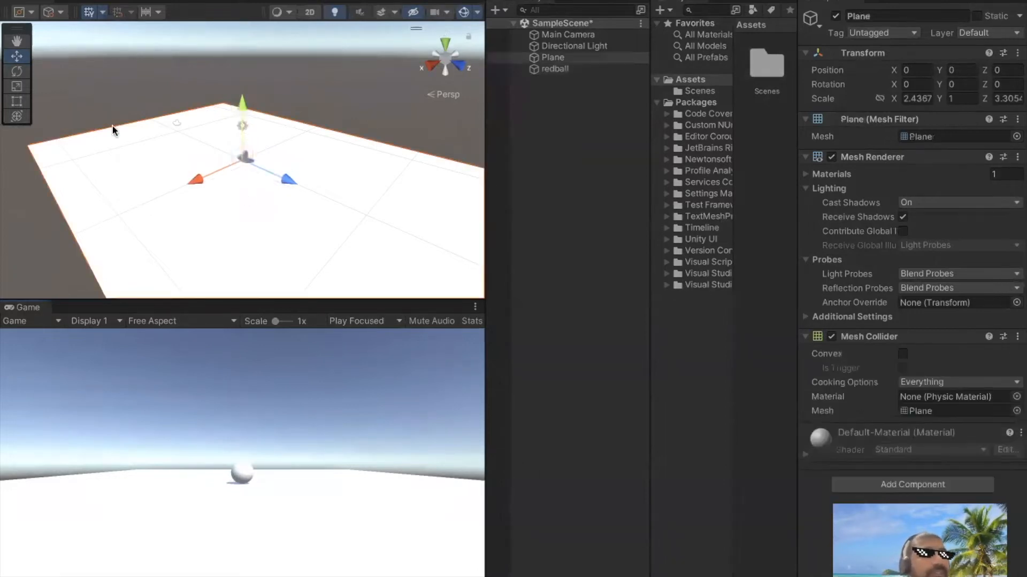
left_click(17, 71)
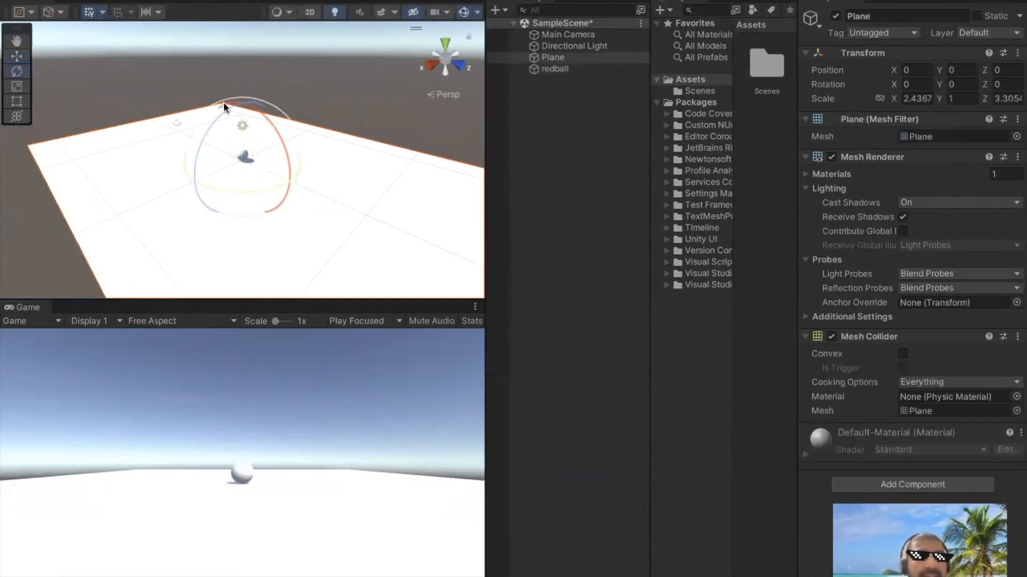
left_click_drag(265, 117, 283, 153)
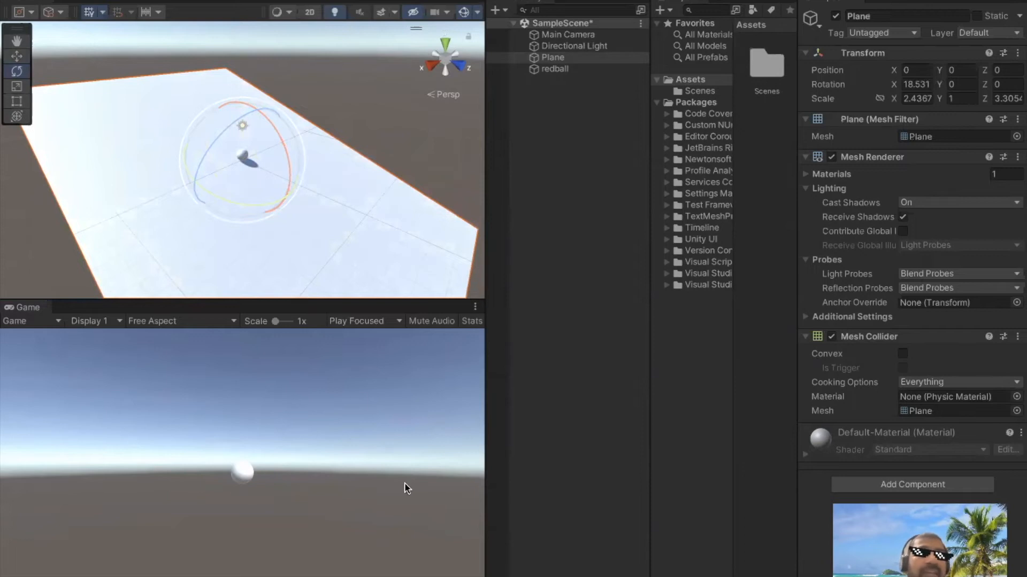
key("ctrl+p")
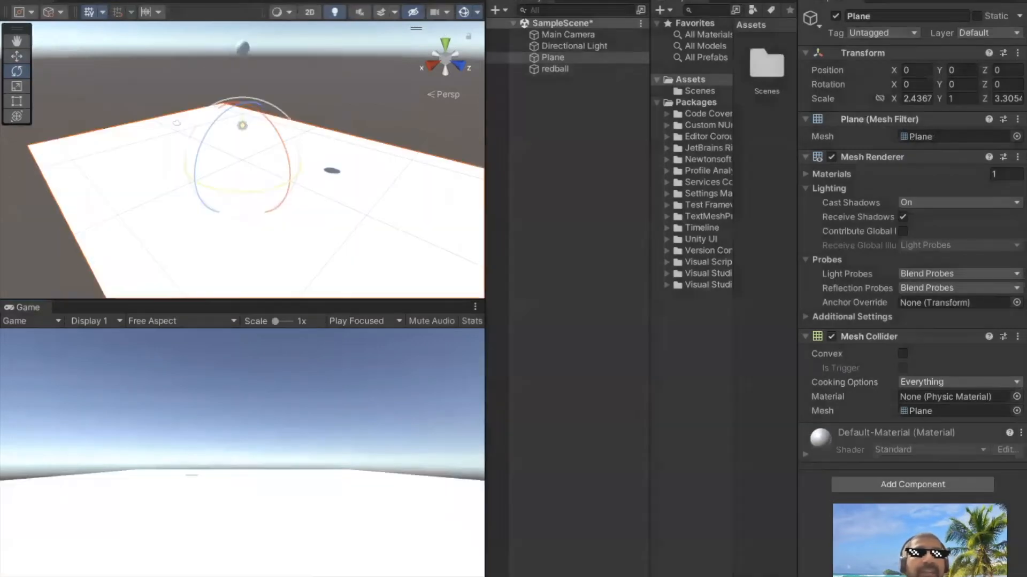
left_click_drag(284, 152, 298, 196)
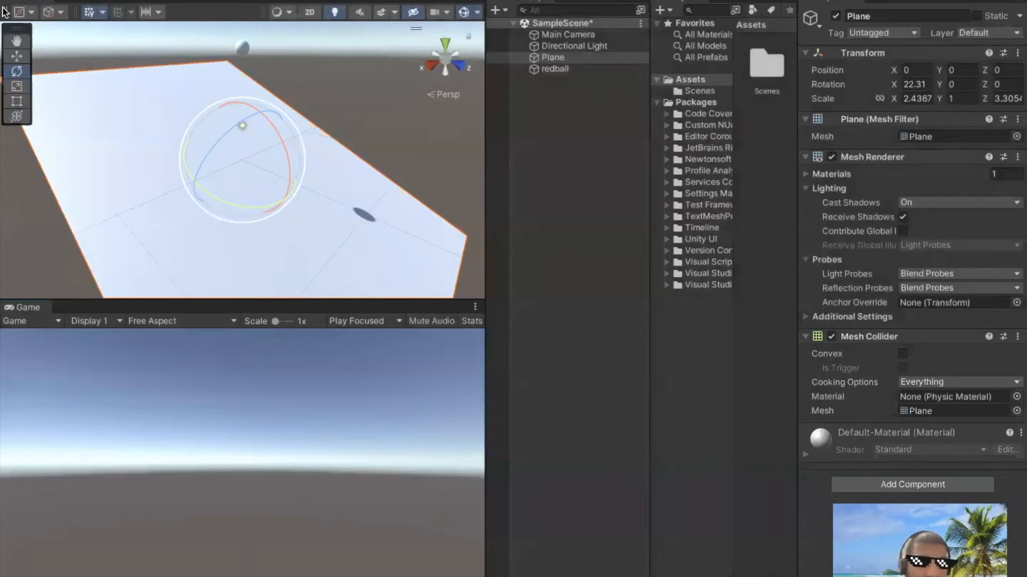
Align the Main Camera with the current Scene view
left_click(562, 35)
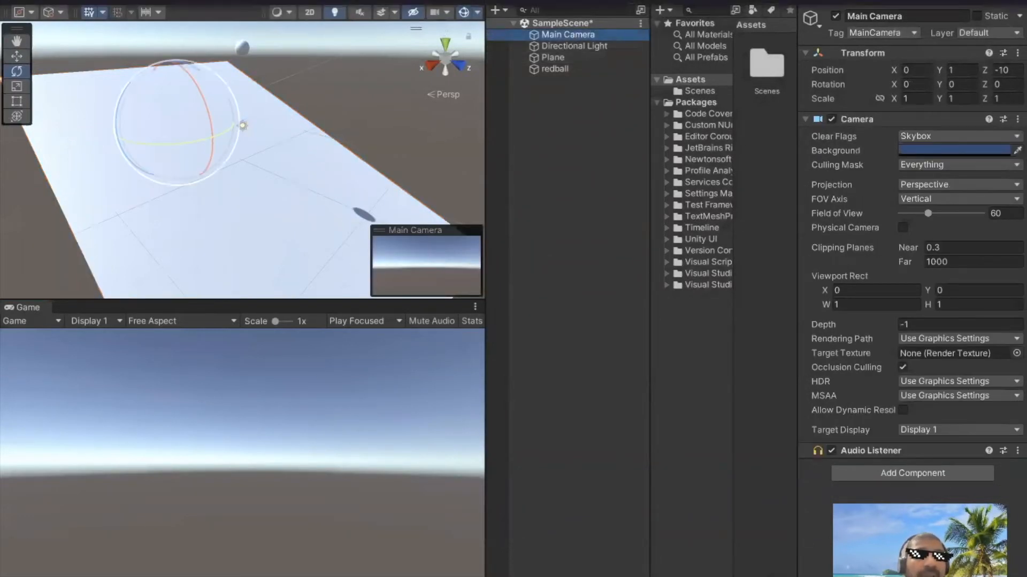
left_click(203, 0)
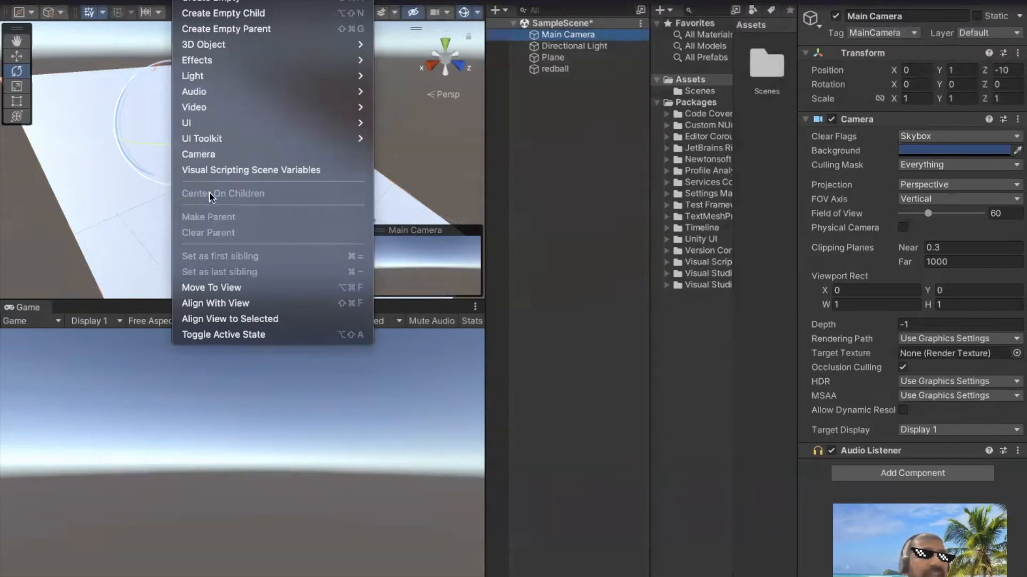
left_click(240, 305)
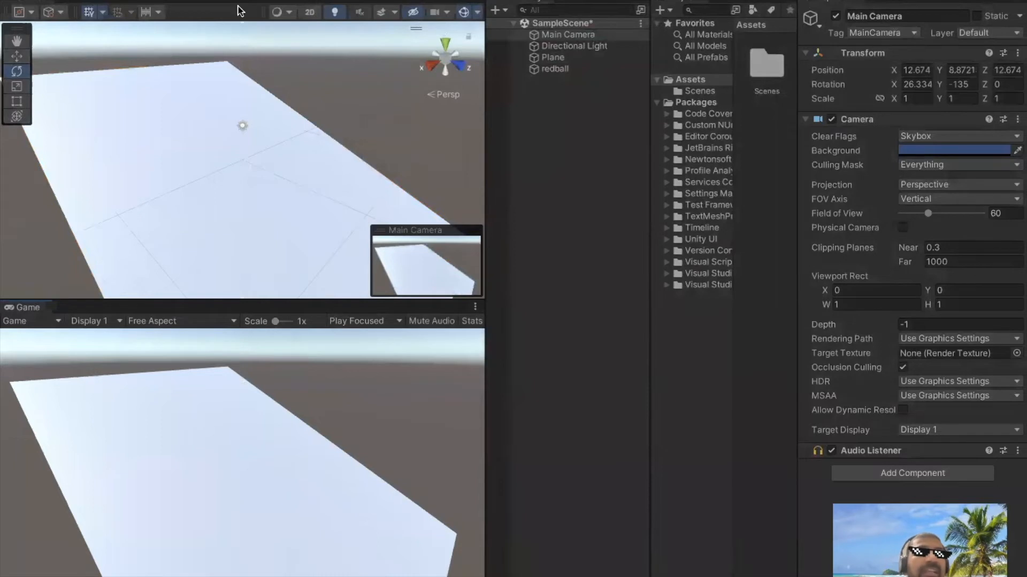
Create a new material in the project's Assets folder
left_click(583, 139)
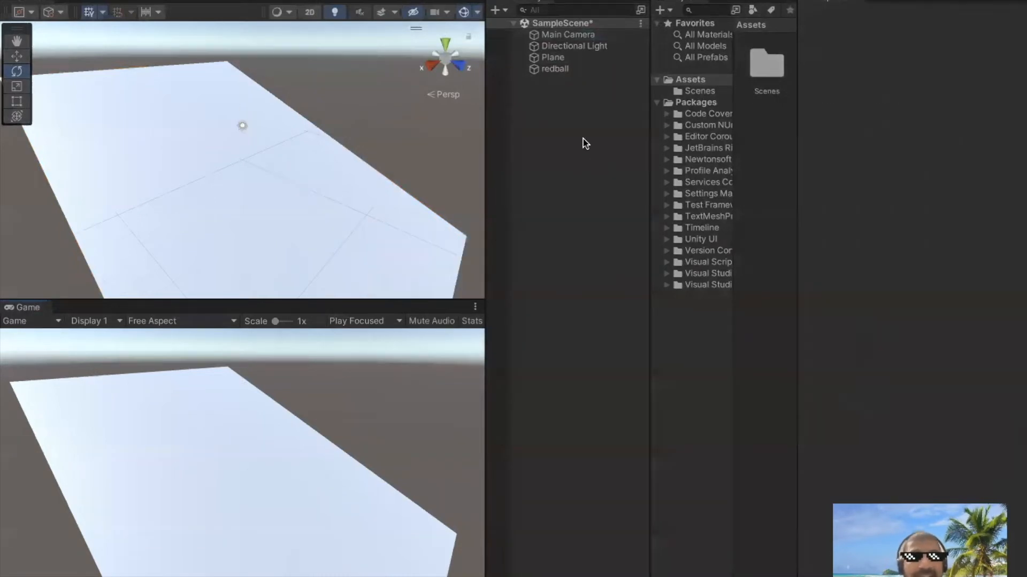
right_click(570, 129)
left_click(557, 129)
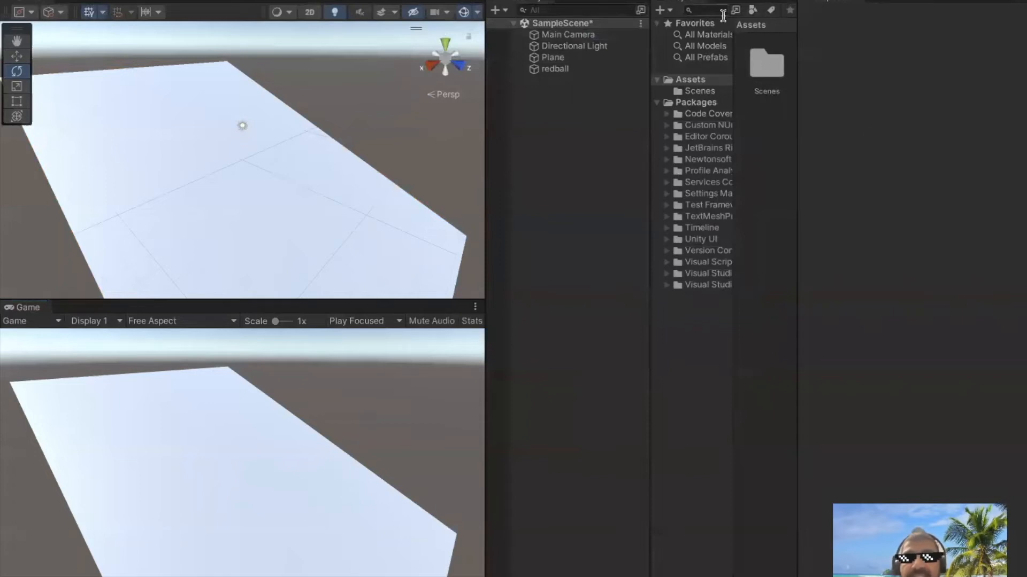
right_click(762, 135)
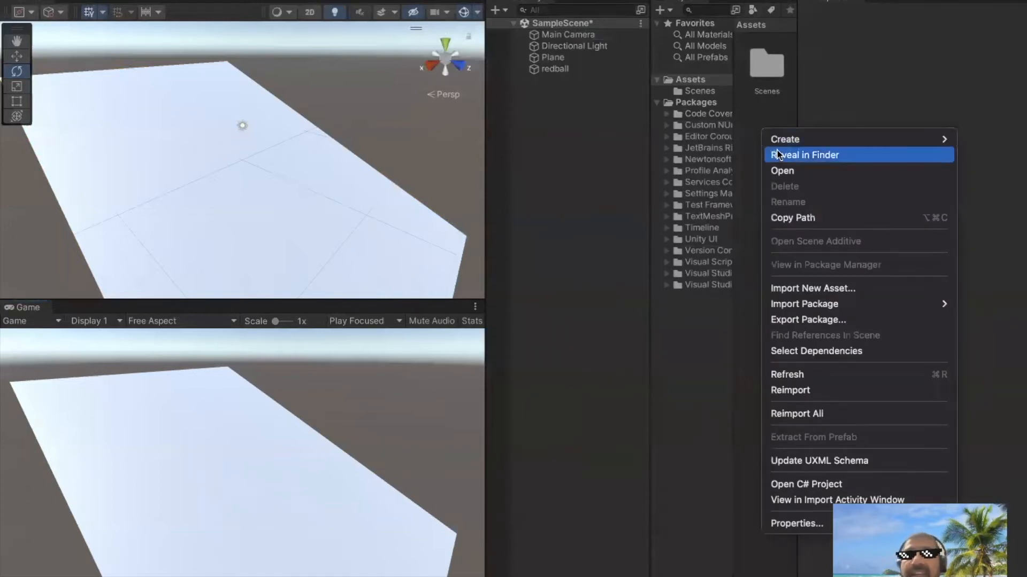
mouse_move(806, 138)
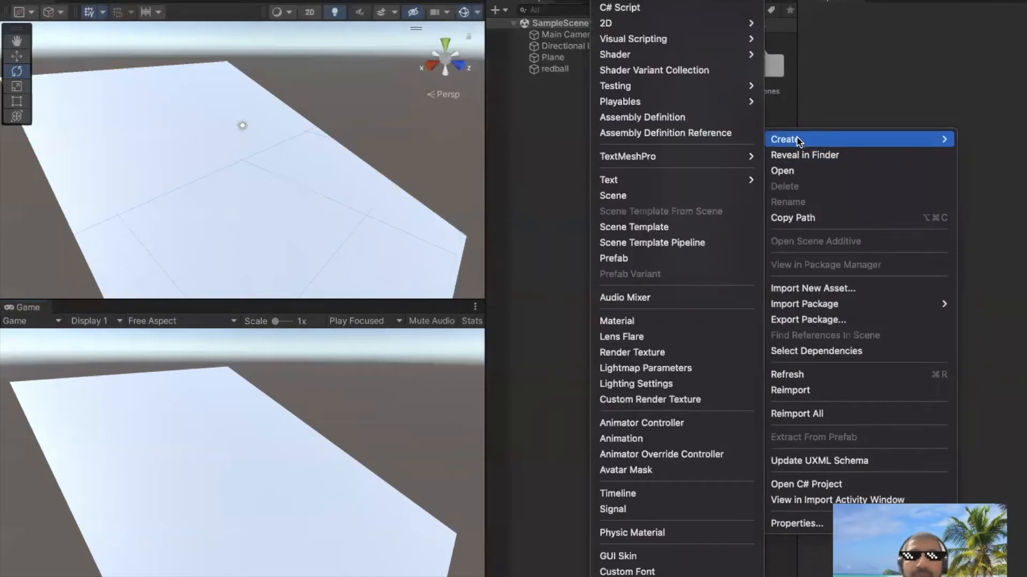
left_click(647, 323)
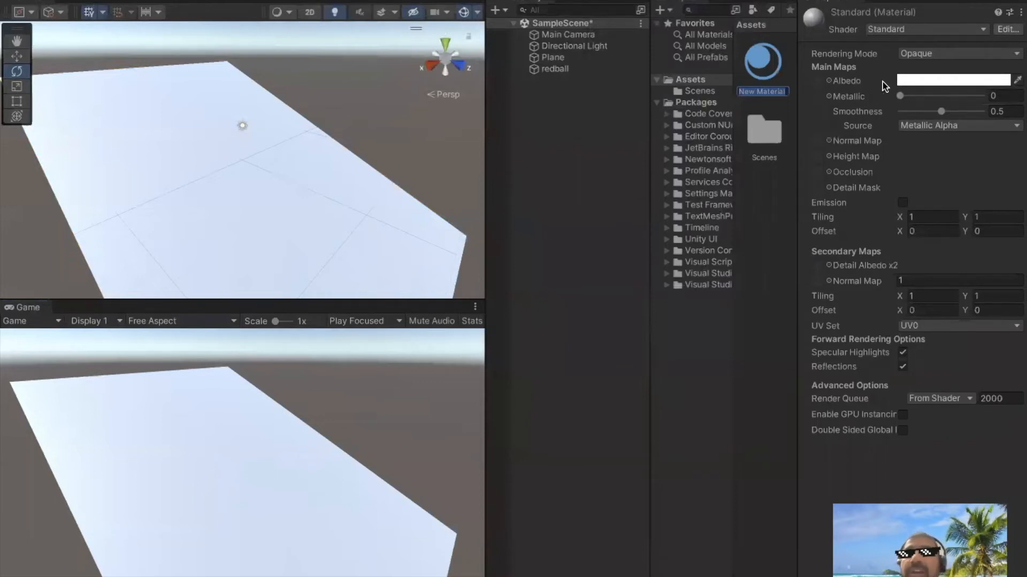
Set the new material's Albedo color to red (D41919) and close the color picker
left_click(1017, 80)
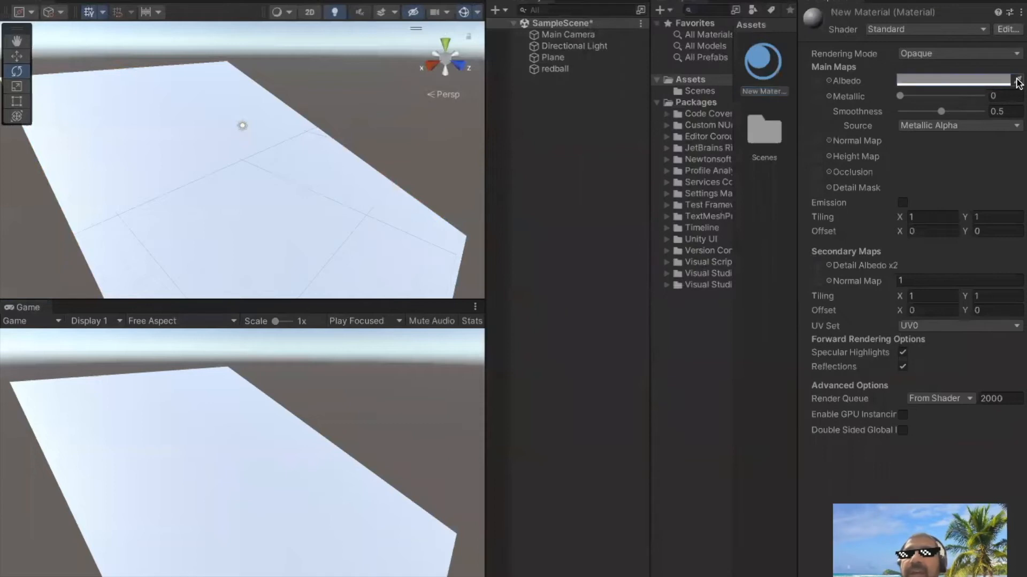
left_click(935, 82)
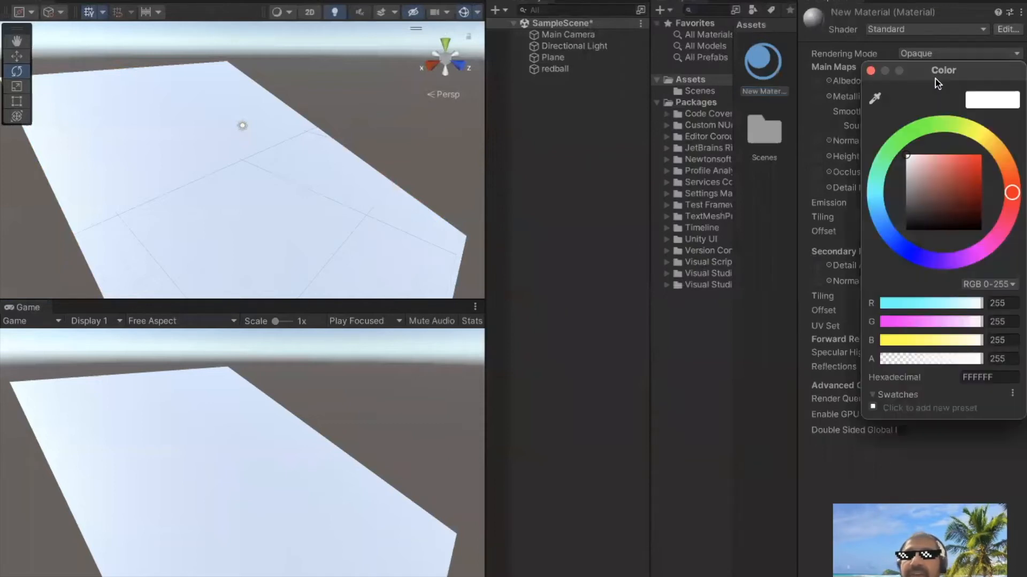
left_click(972, 169)
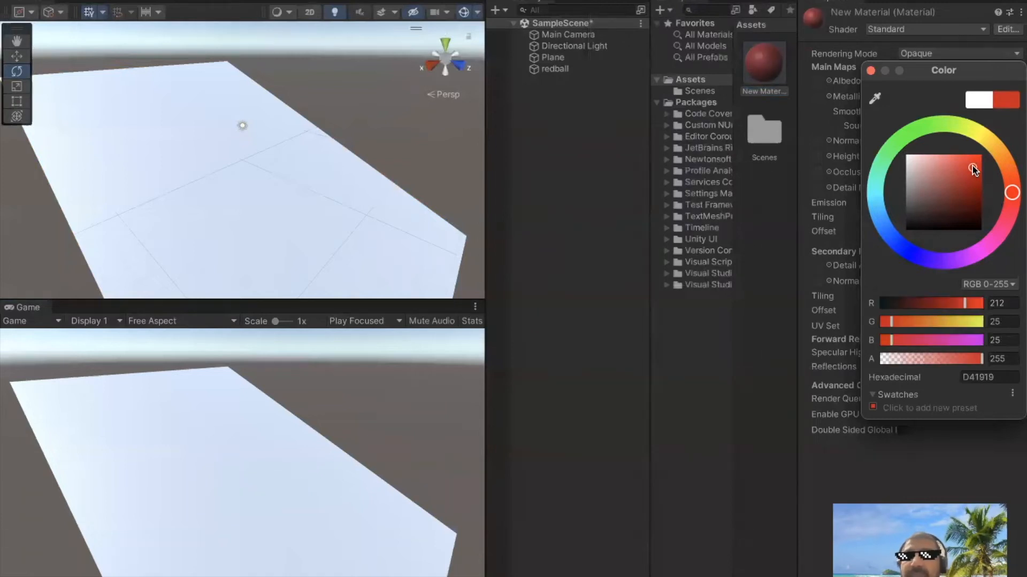
left_click(780, 215)
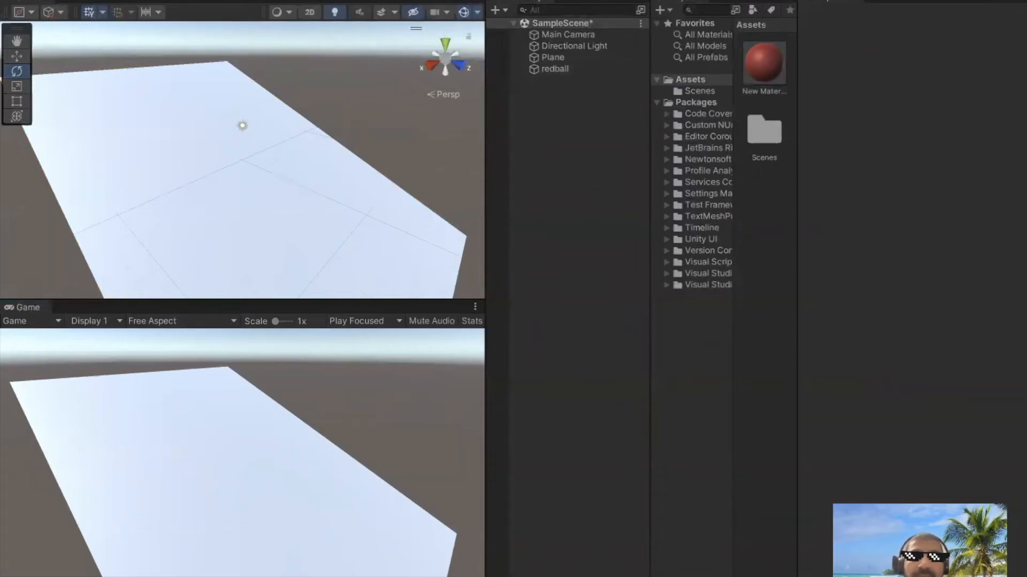
Stop play mode and apply the red material to the redball sphere
left_click(510, 1)
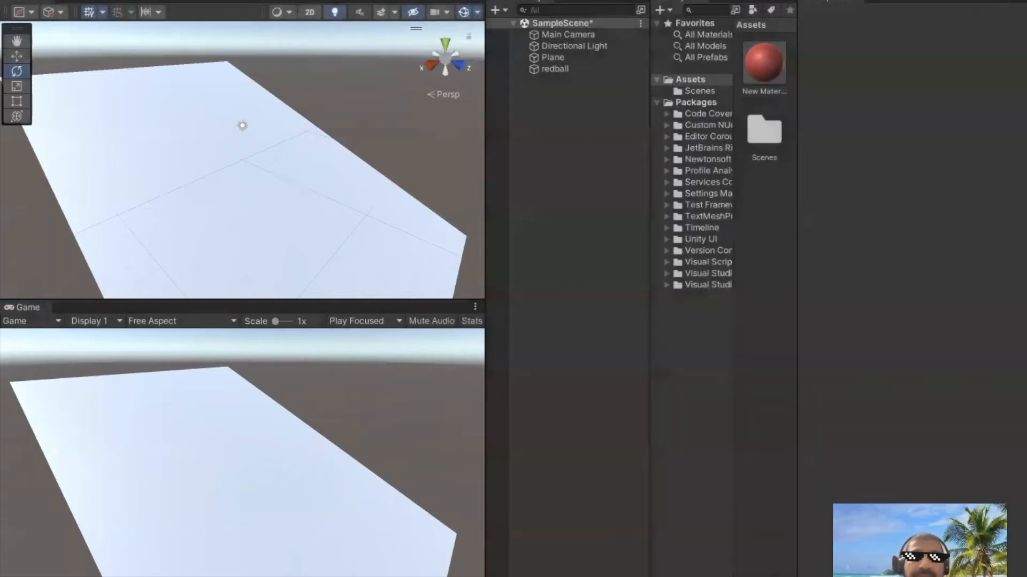
double_click(552, 71)
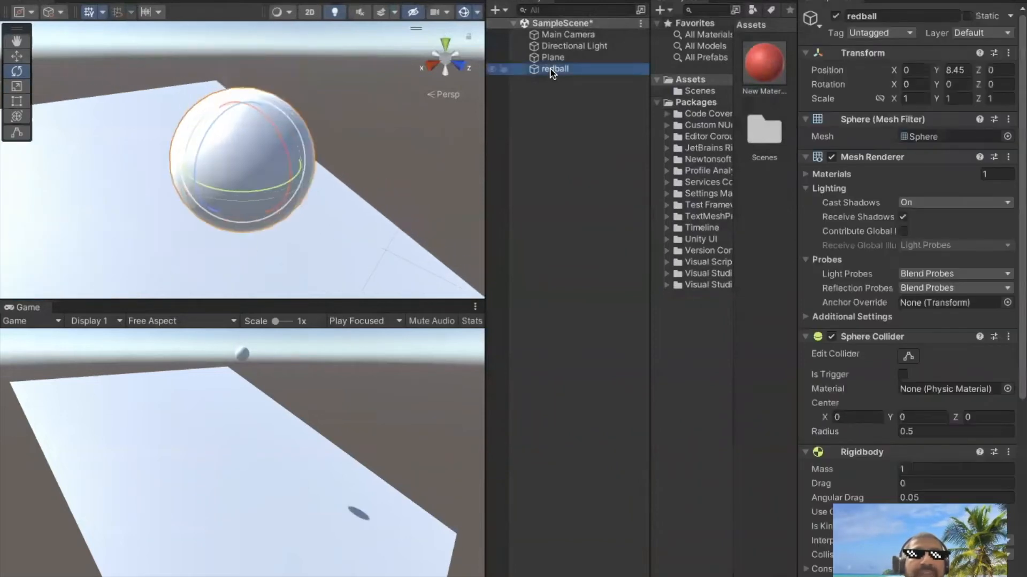
left_click_drag(764, 63, 244, 167)
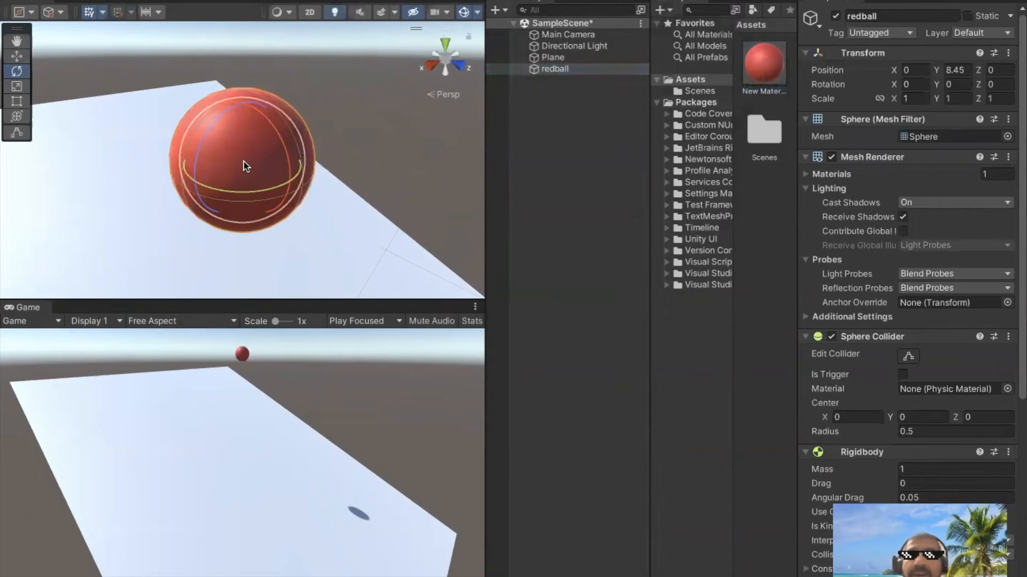
Set the red material's Metallic to about 0.553 and Smoothness to about 0.643, with Metallic Alpha as the source
left_click(764, 64)
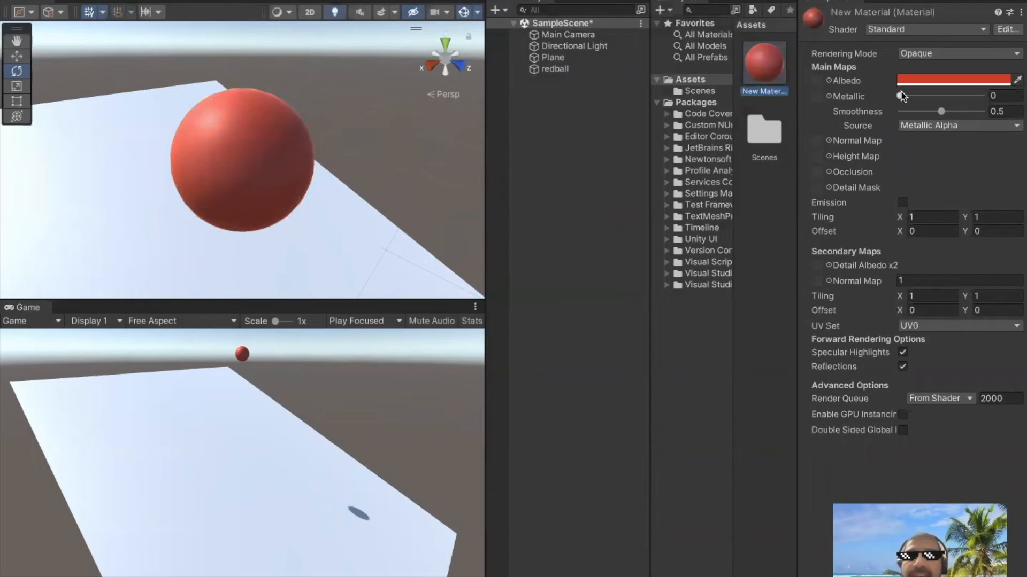
left_click_drag(900, 98, 949, 104)
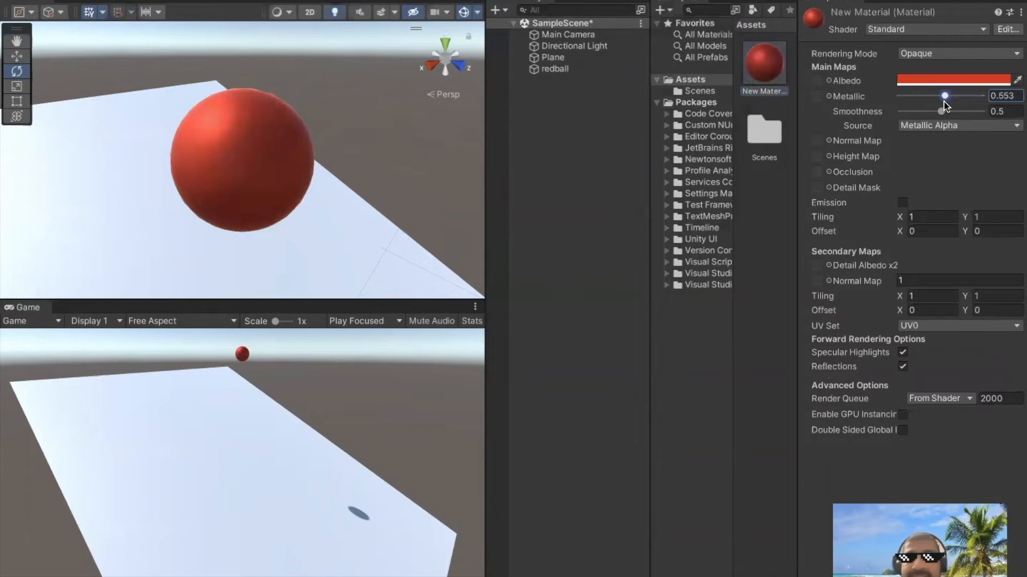
left_click(941, 111)
mouse_move(941, 113)
left_mouse_down()
mouse_move(979, 115)
mouse_move(942, 117)
mouse_move(951, 113)
left_mouse_up()
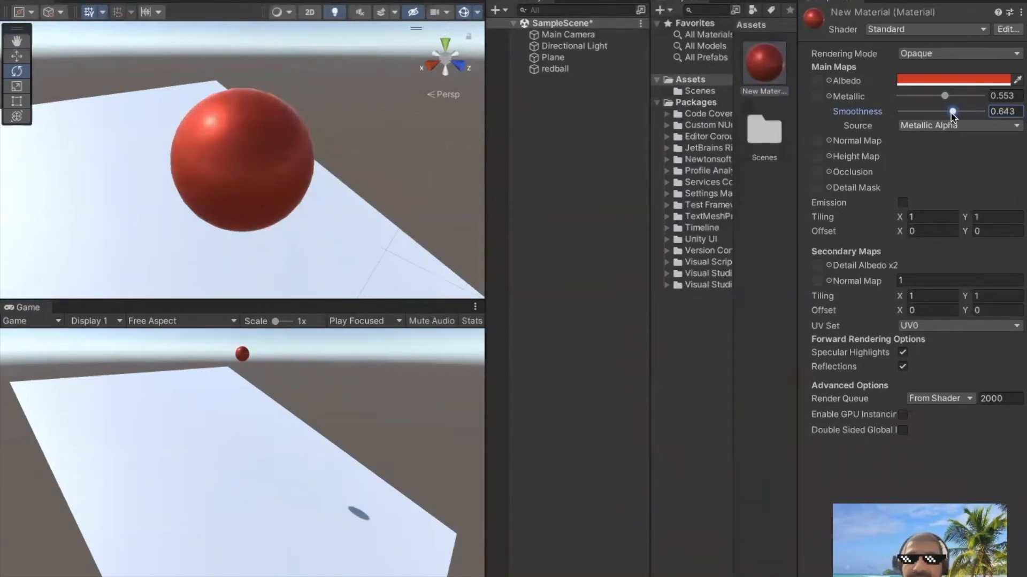
left_click(958, 126)
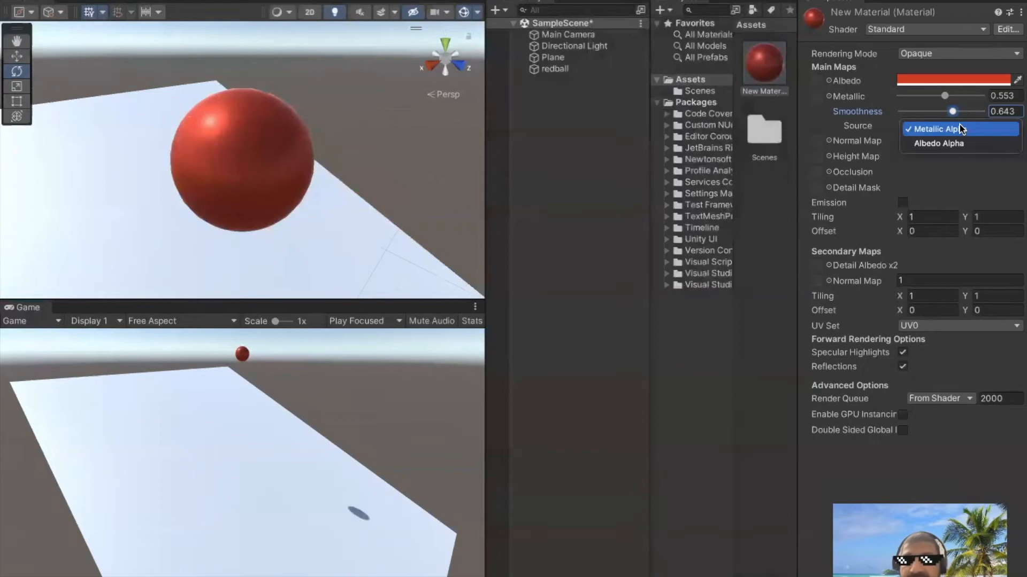
left_click(960, 128)
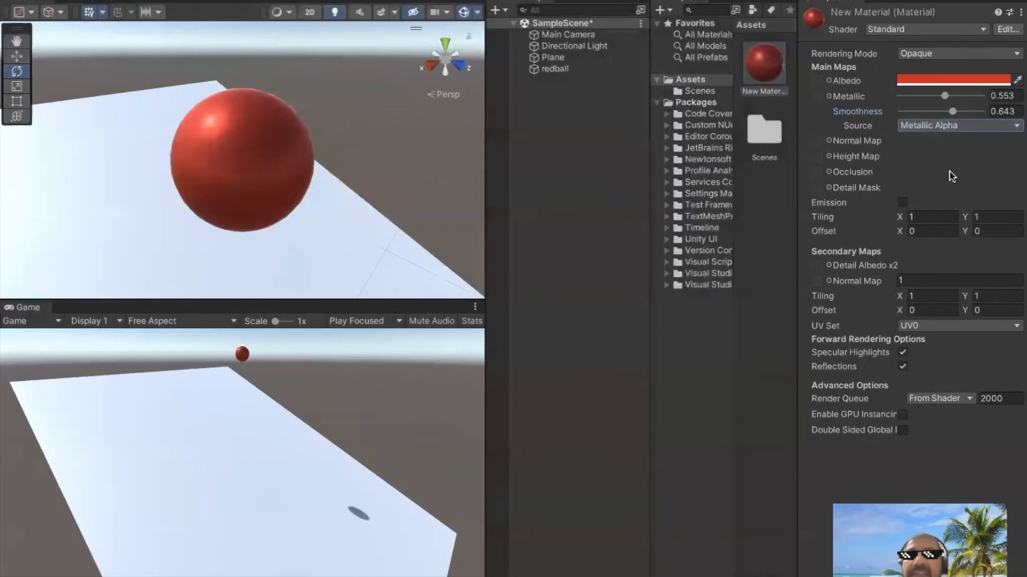
Enable Emission on the red material and exit play mode
left_click(902, 203)
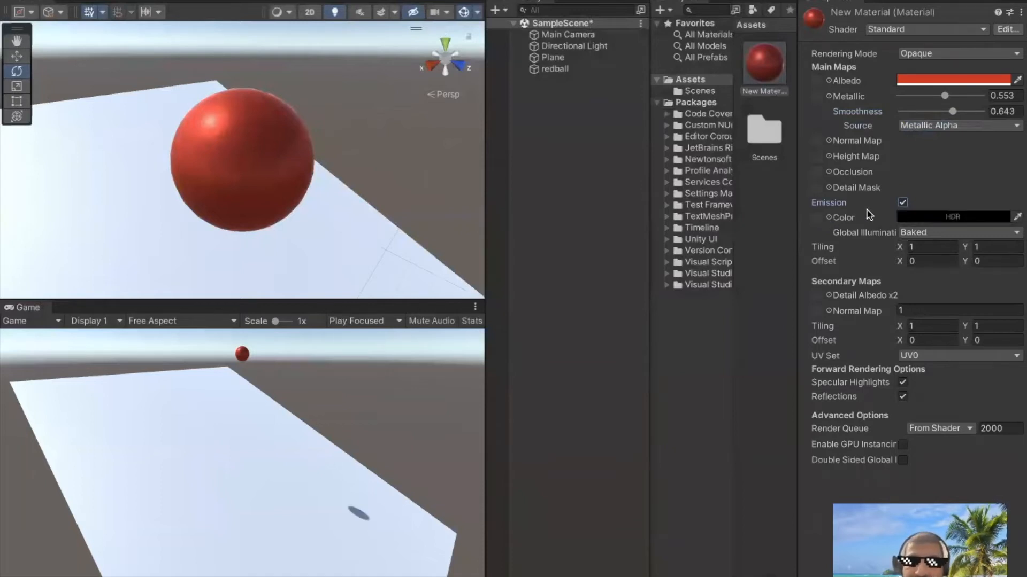
left_click(902, 203)
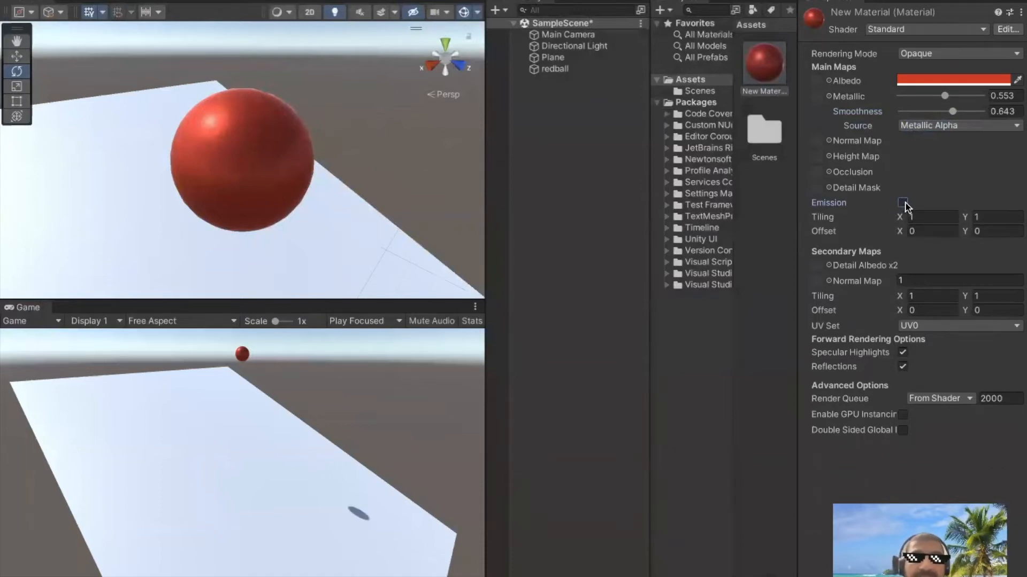
left_click(902, 203)
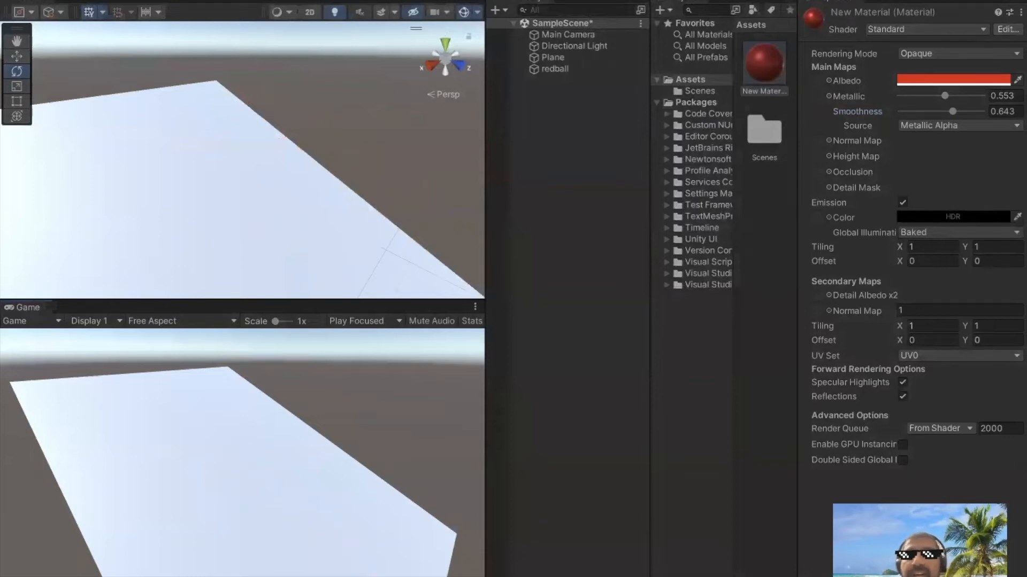
key("ctrl+p")
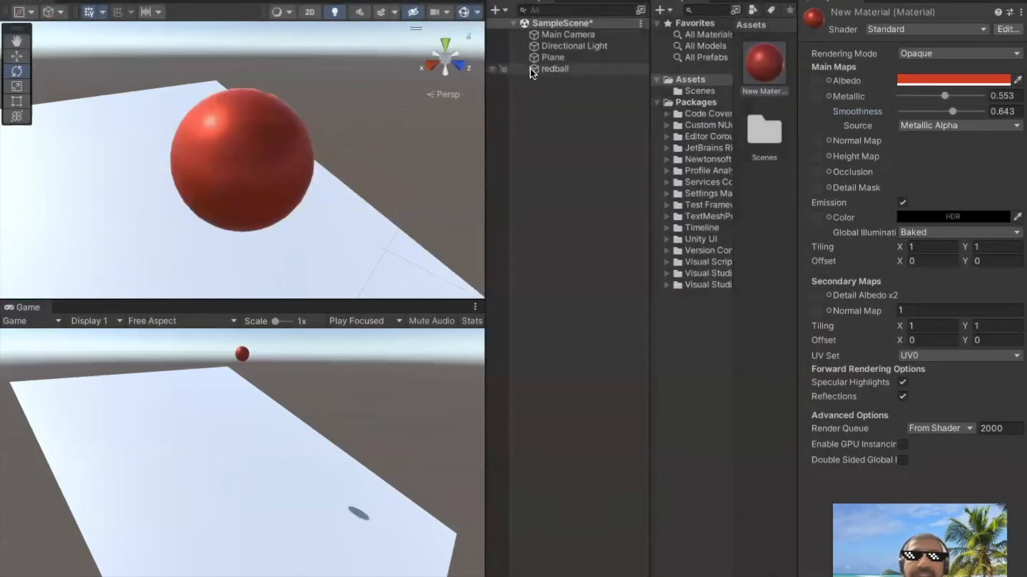
scroll(361, 166, "down", 5)
scroll(362, 166, "down", 6)
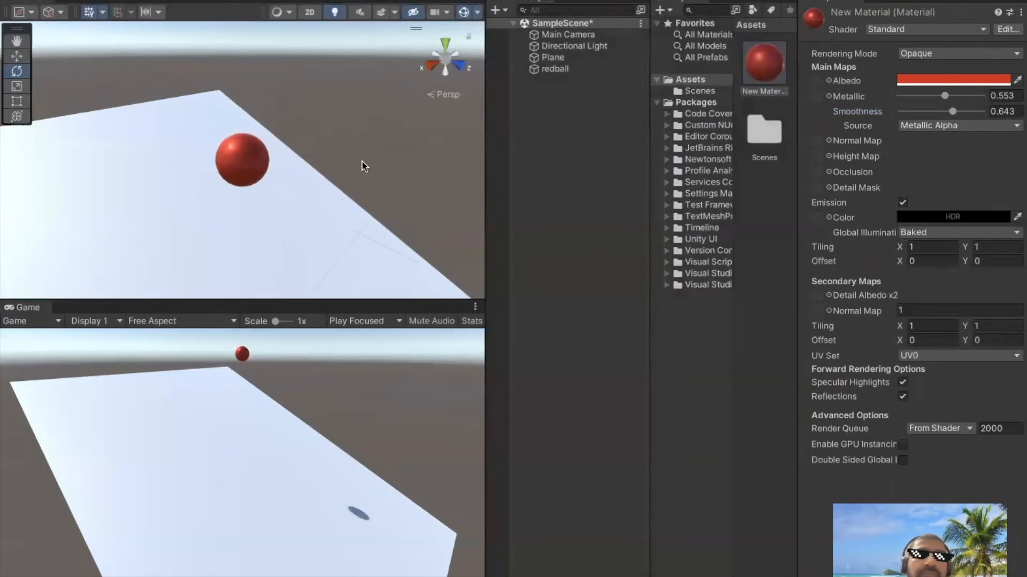
Create a new Physic Material in the Assets folder
scroll(362, 167, "down", 2)
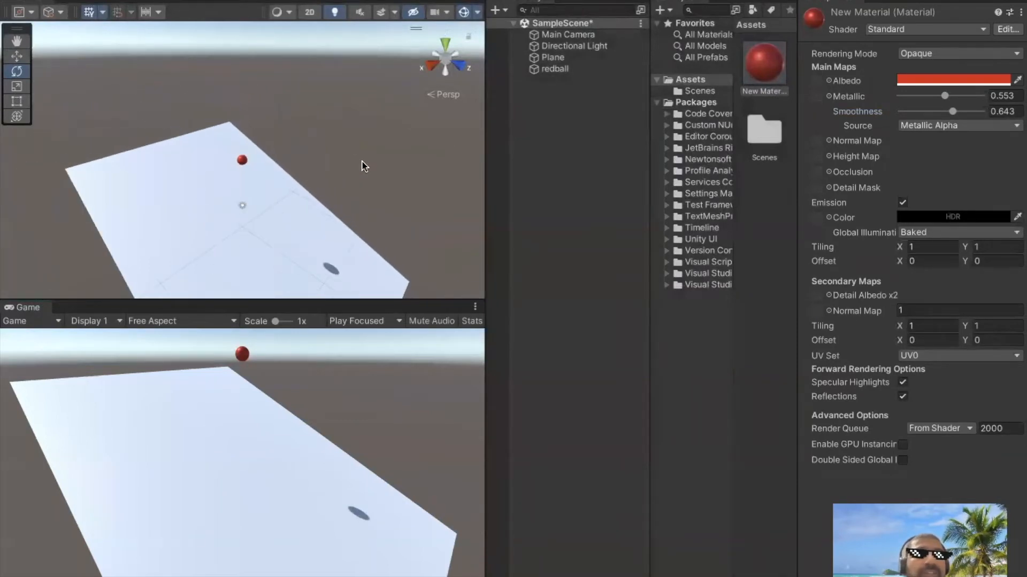
scroll(362, 166, "up", 1)
scroll(362, 166, "down", 1)
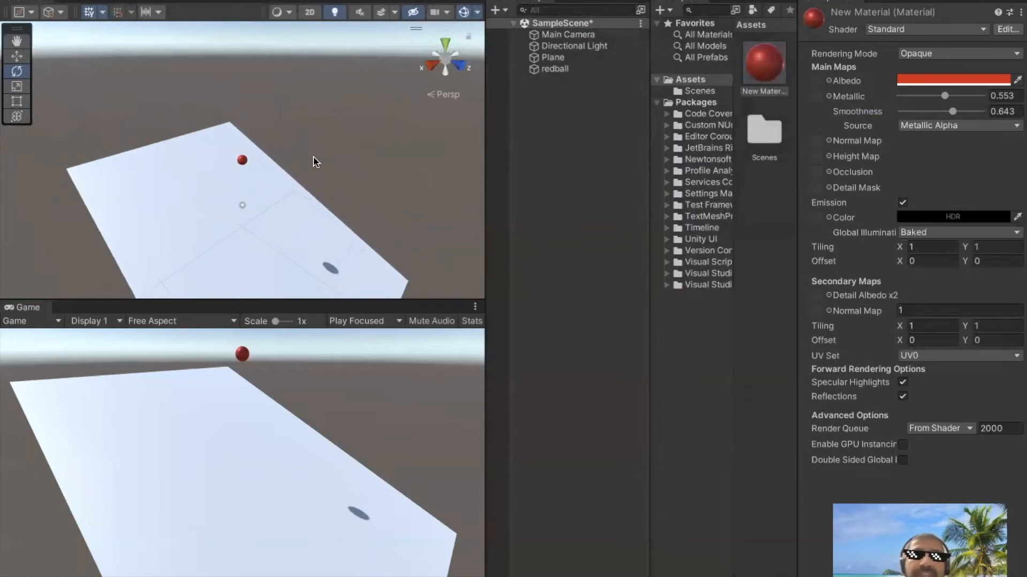
right_click(760, 198)
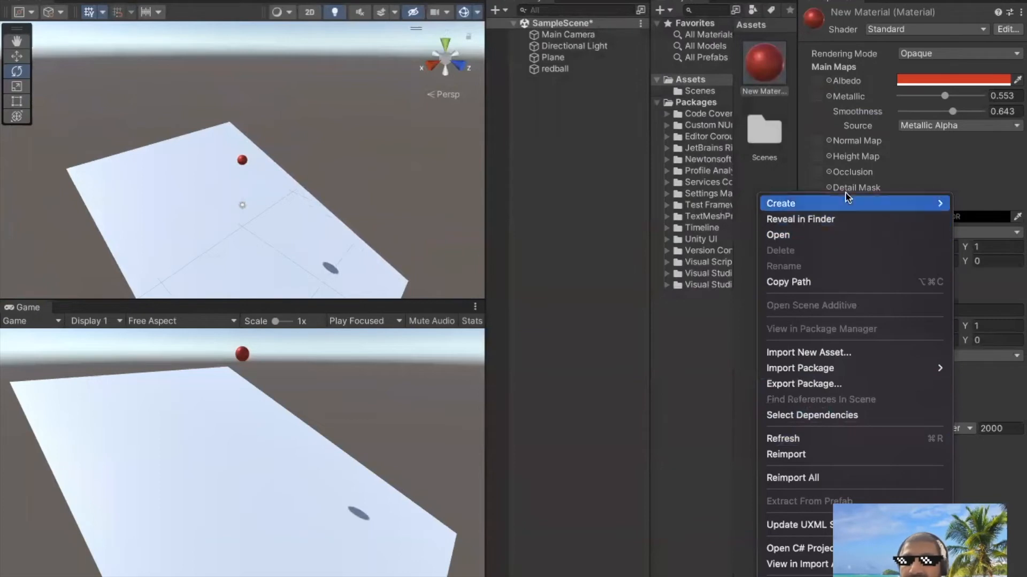
mouse_move(844, 203)
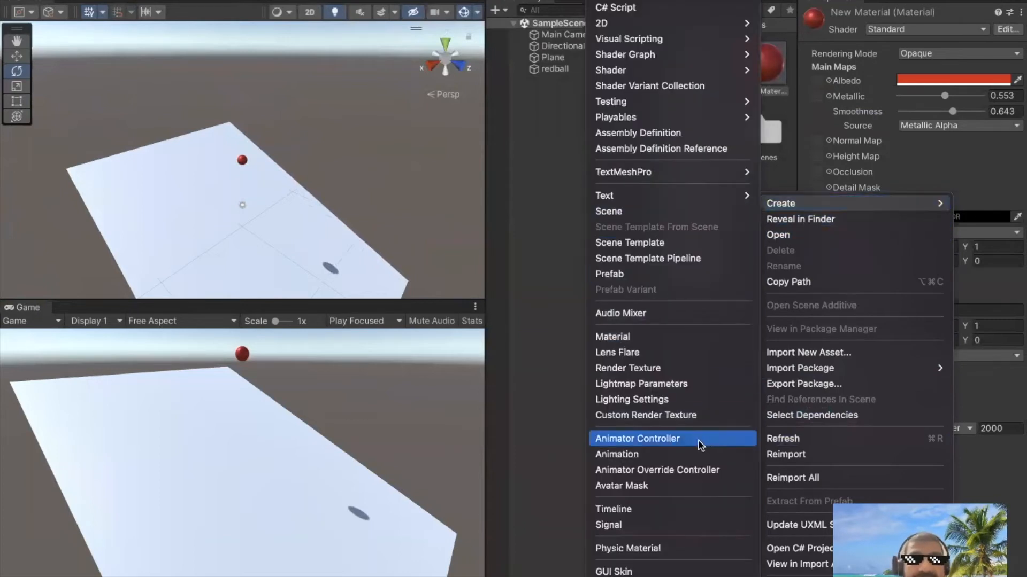
scroll(695, 489, "down", 3)
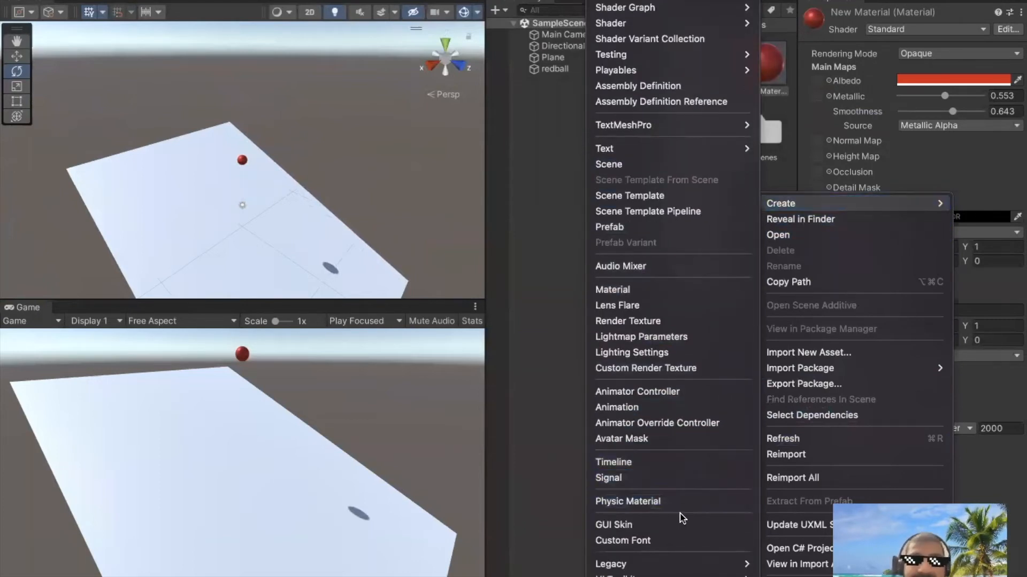
left_click(646, 502)
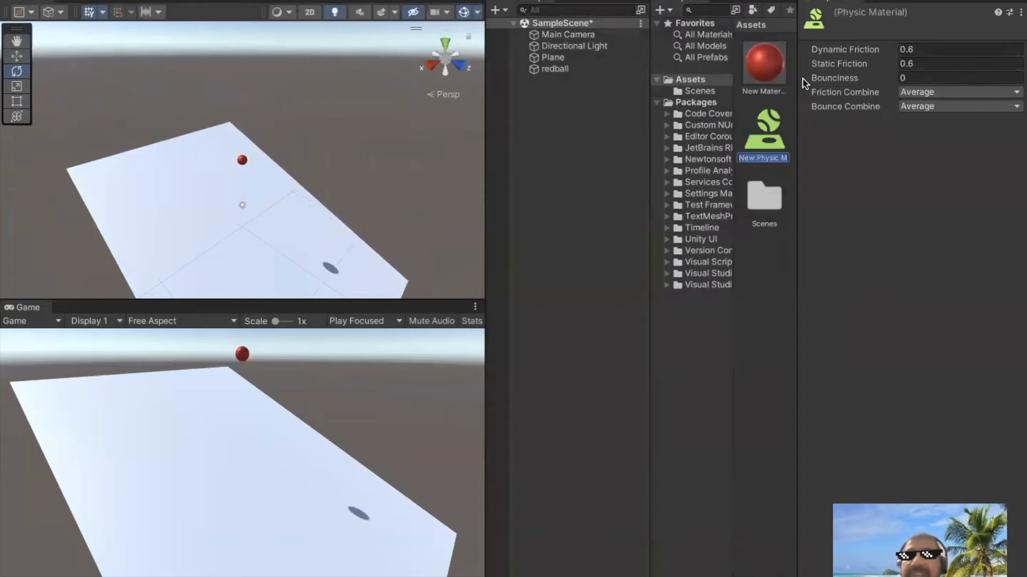
Set the new physic material's Bounciness to 1
left_click(928, 78)
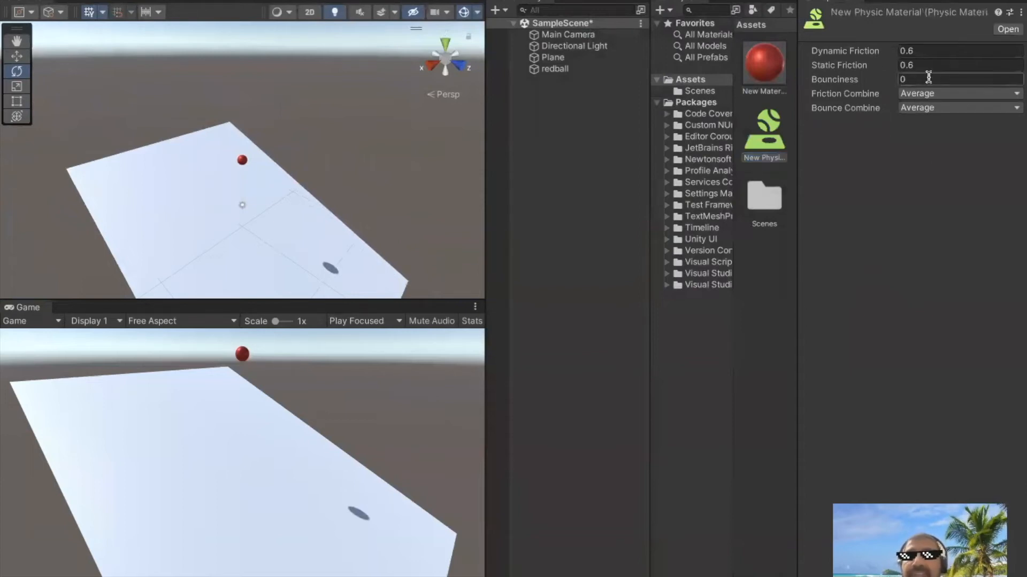
double_click(931, 80)
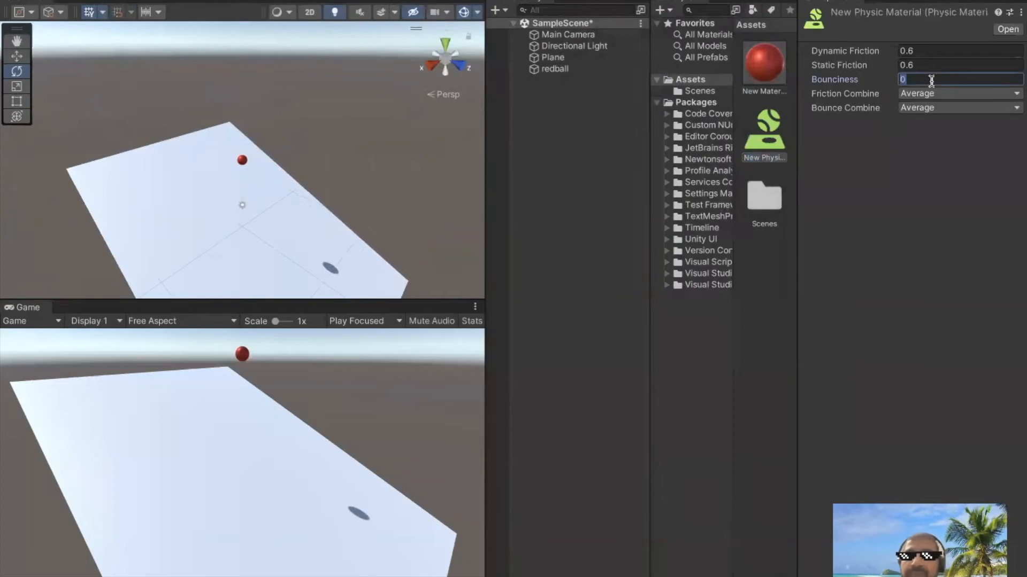
type("1")
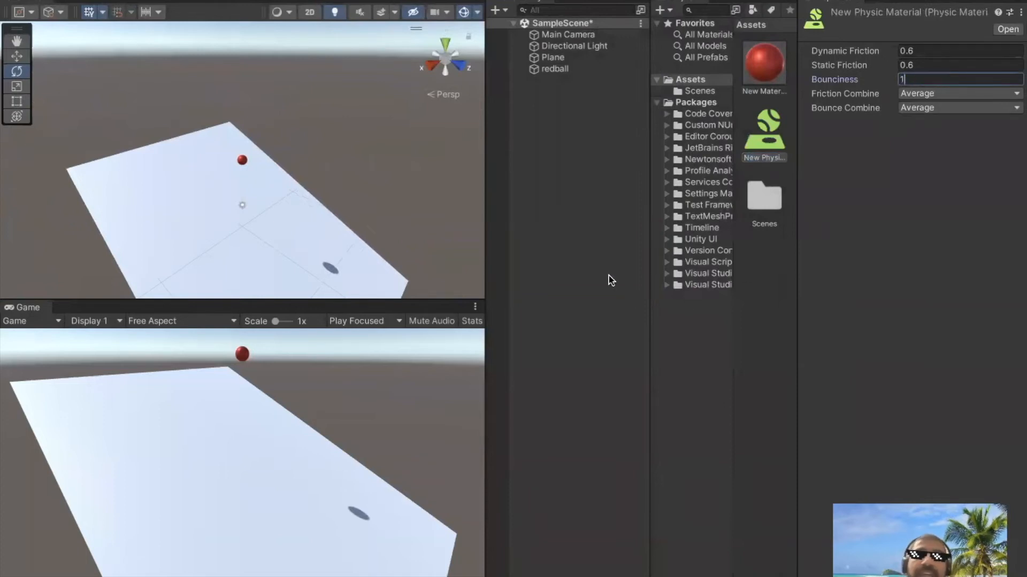
left_click(583, 246)
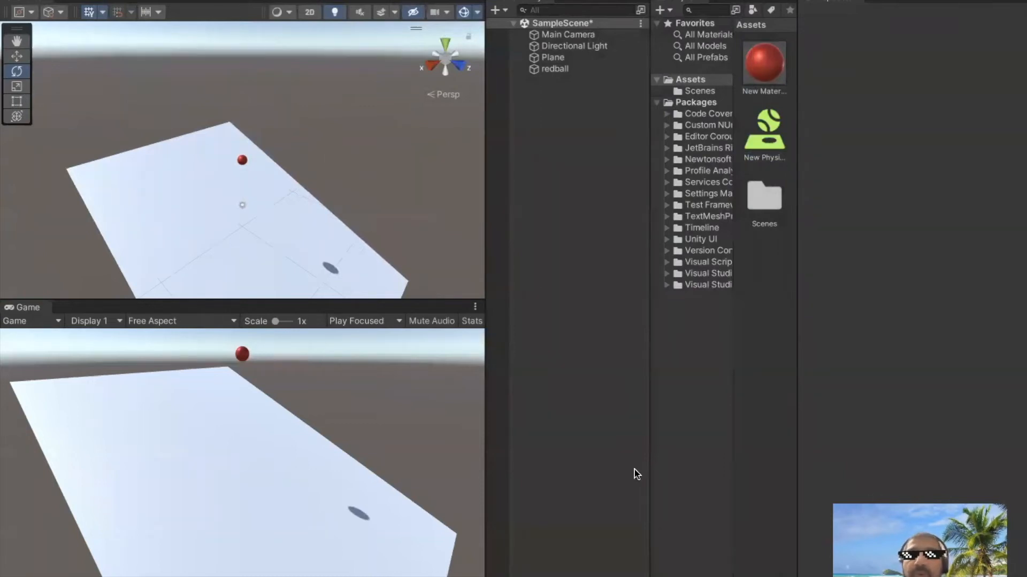
Assign the new physic material to redball's Sphere Collider
left_click(553, 69)
scroll(937, 456, "down", 8)
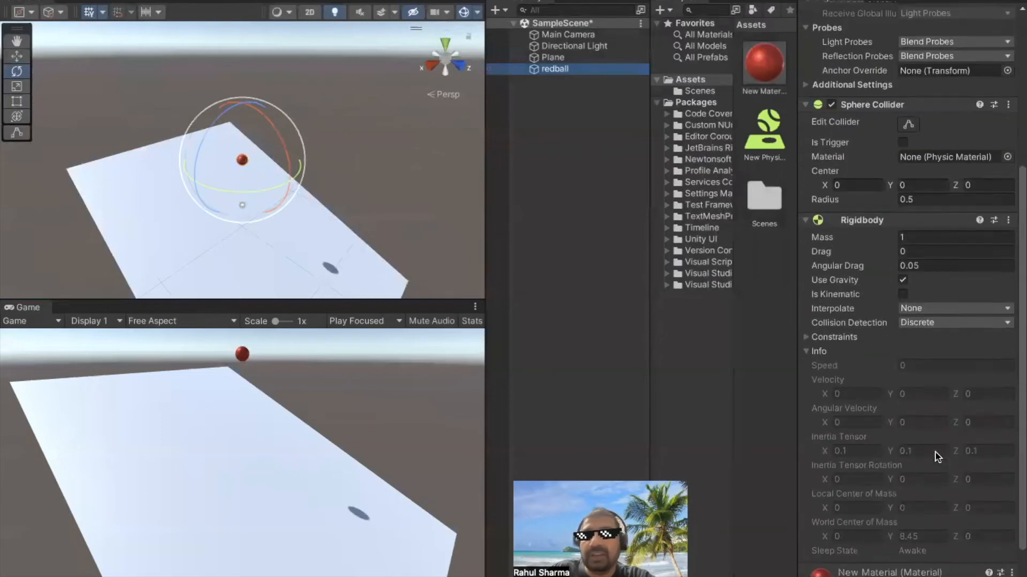
scroll(937, 456, "down", 2)
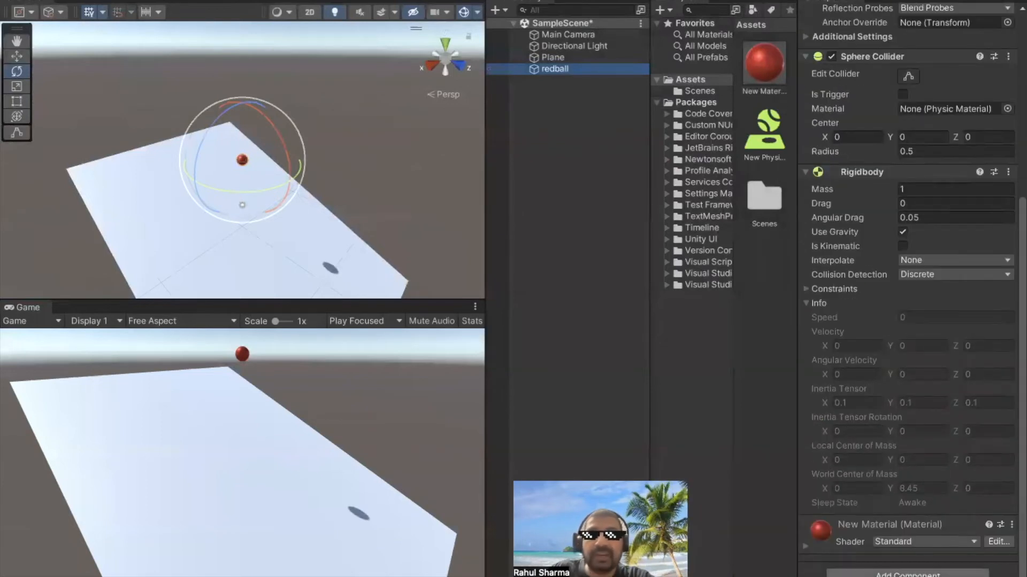
left_click(769, 125)
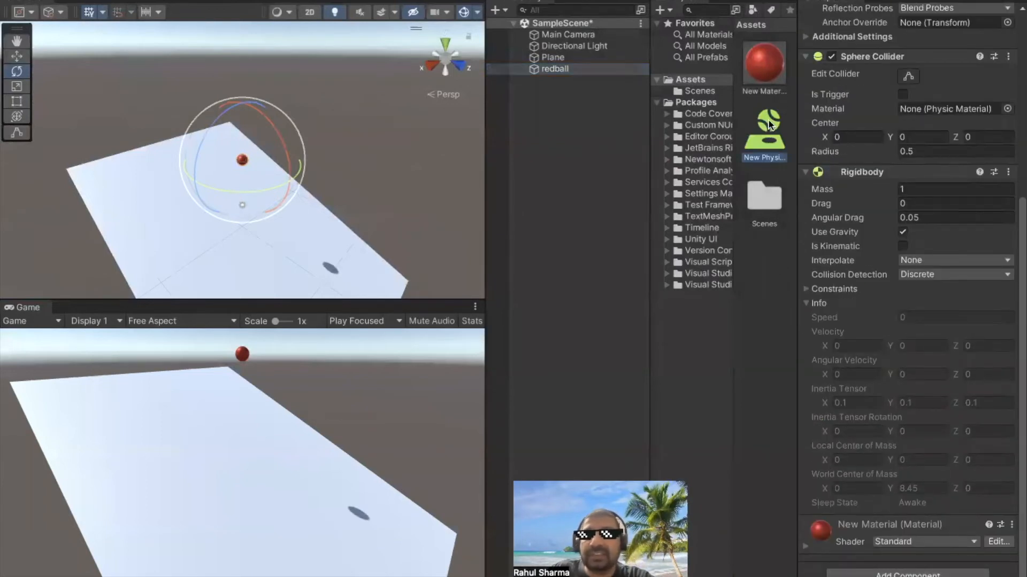
left_click_drag(768, 124, 910, 403)
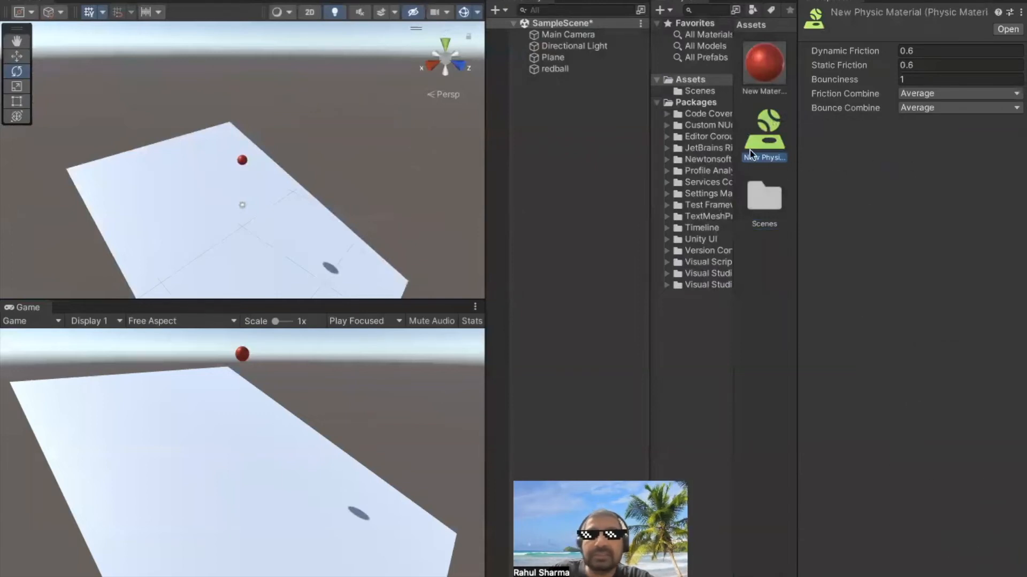
left_click(551, 69)
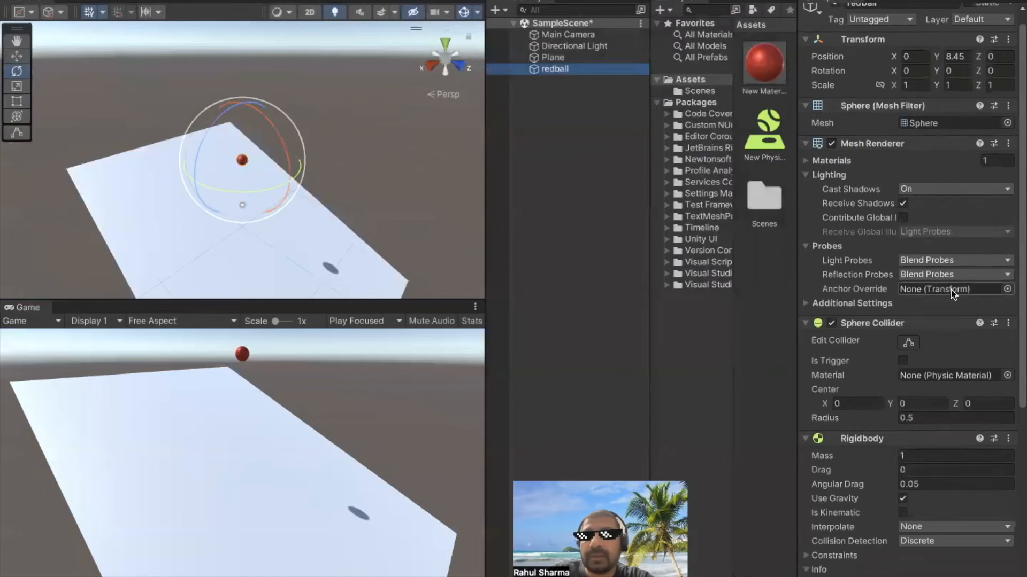
scroll(951, 290, "down", 5)
left_click_drag(768, 131, 908, 571)
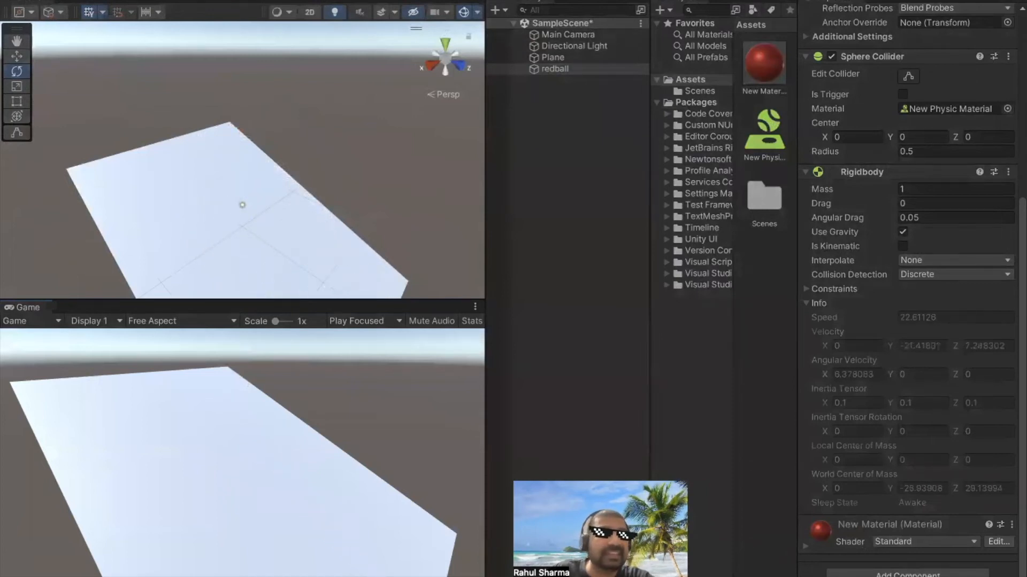
Try to duplicate redball twice while play mode is running
left_click(543, 124)
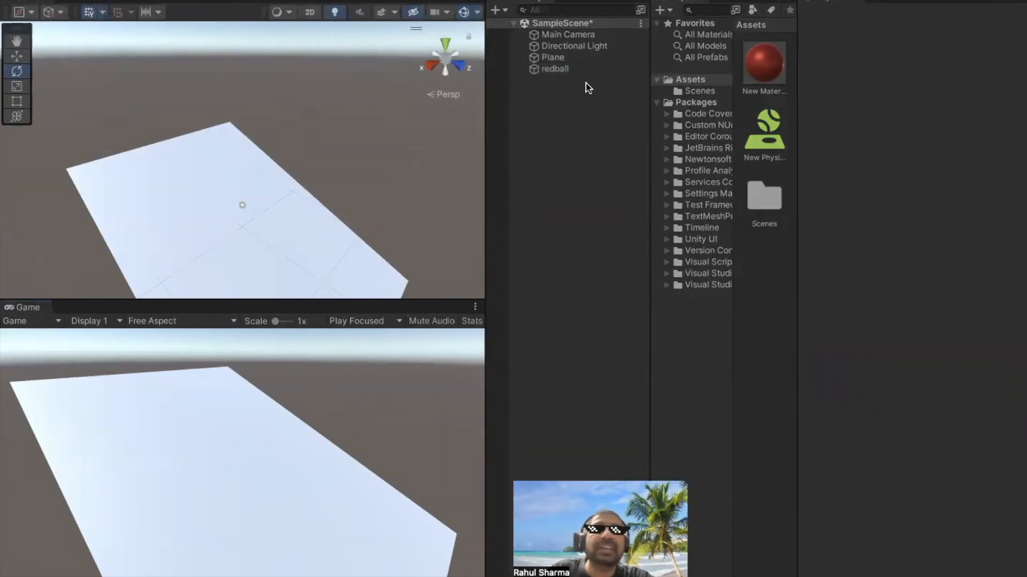
right_click(552, 72)
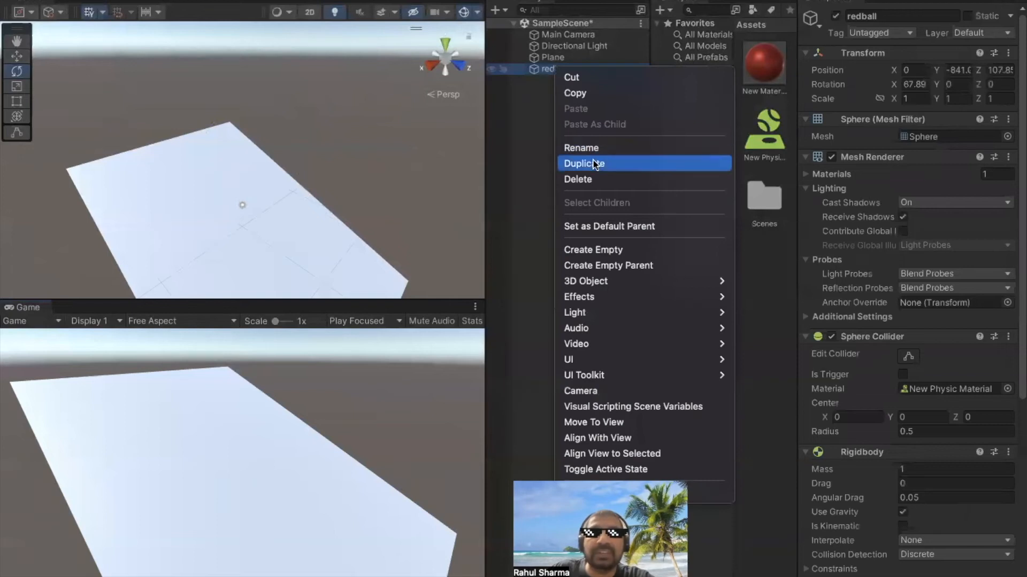
left_click(594, 164)
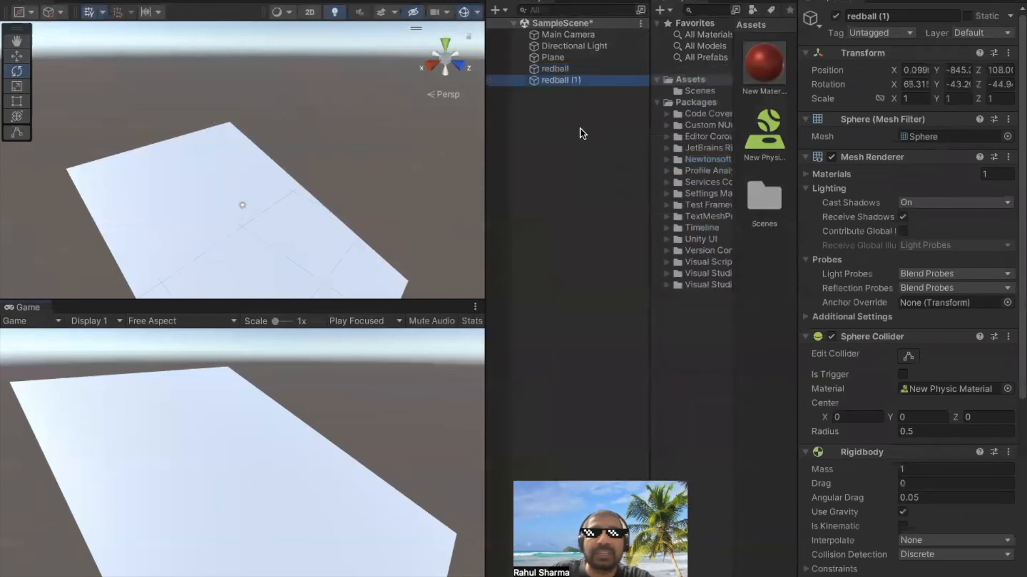
right_click(554, 81)
left_click(587, 175)
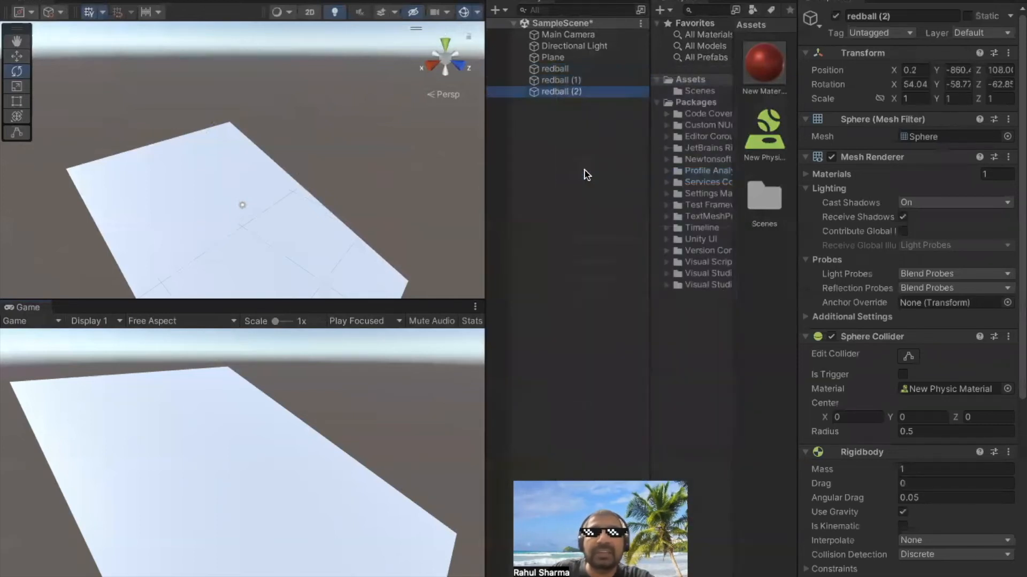
Stop play mode and make four duplicates of redball in the scene hierarchy
key("ctrl+p")
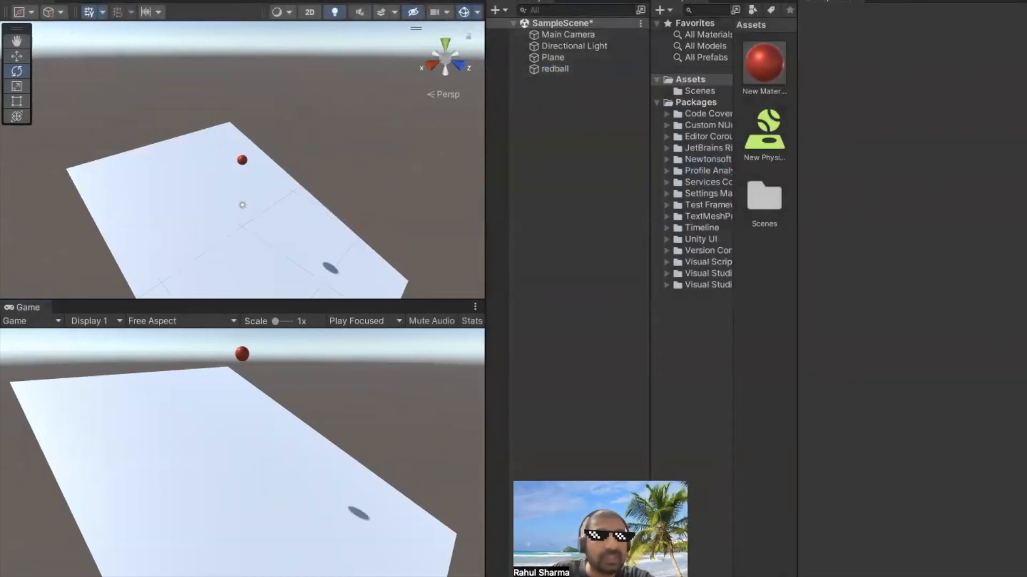
right_click(554, 70)
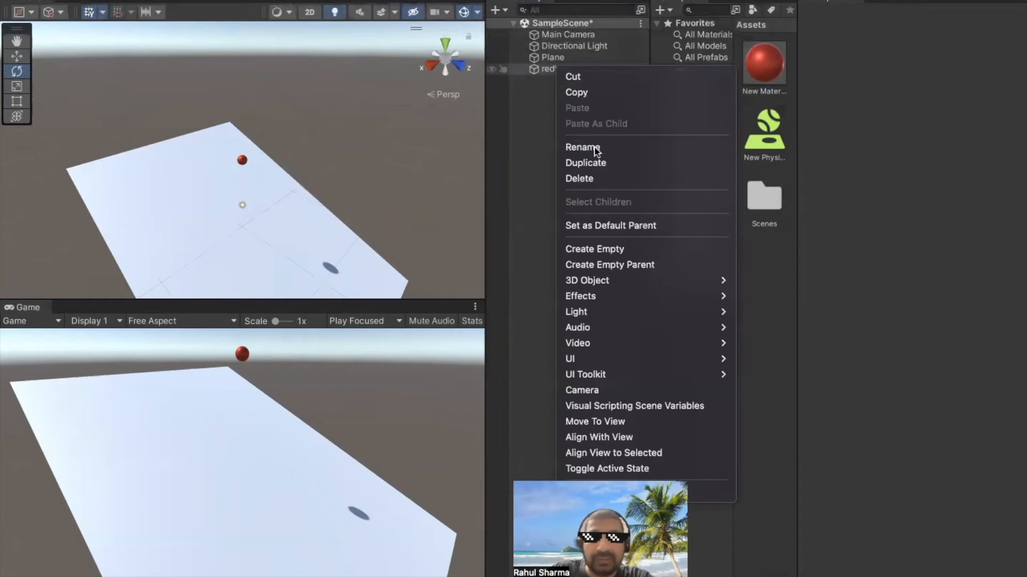
left_click(591, 163)
right_click(553, 80)
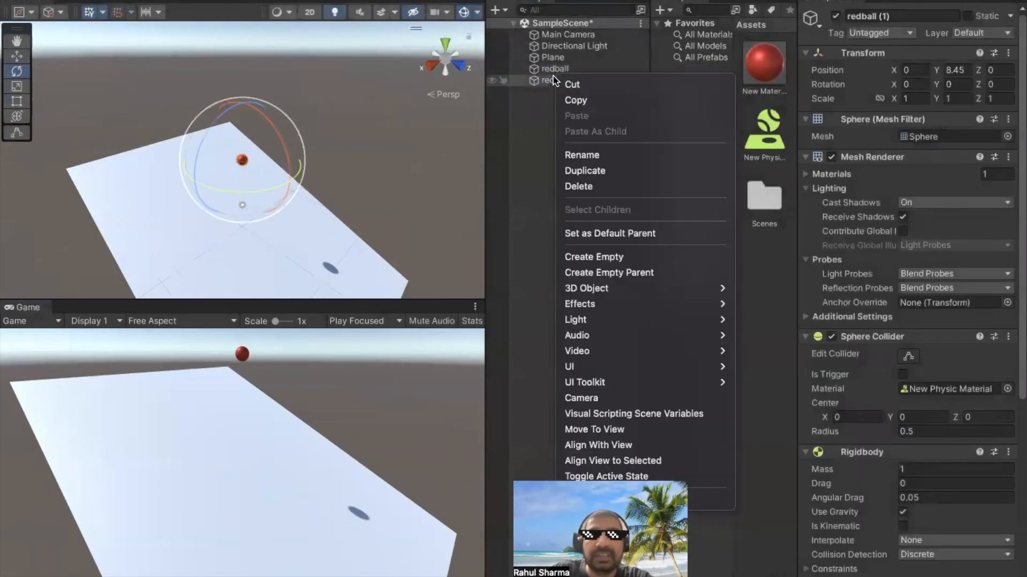
left_click(585, 171)
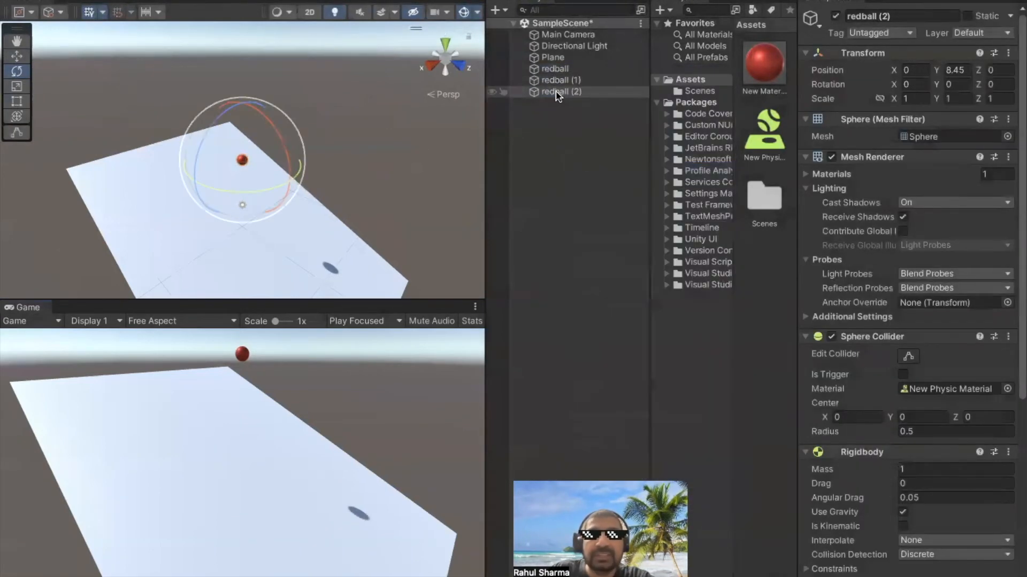
right_click(557, 94)
left_click(594, 183)
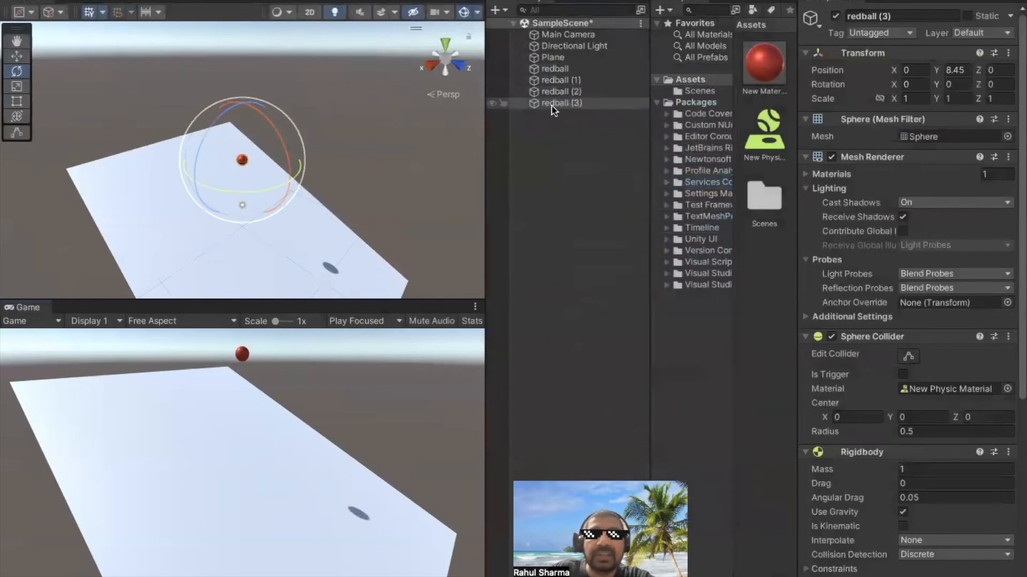
right_click(553, 105)
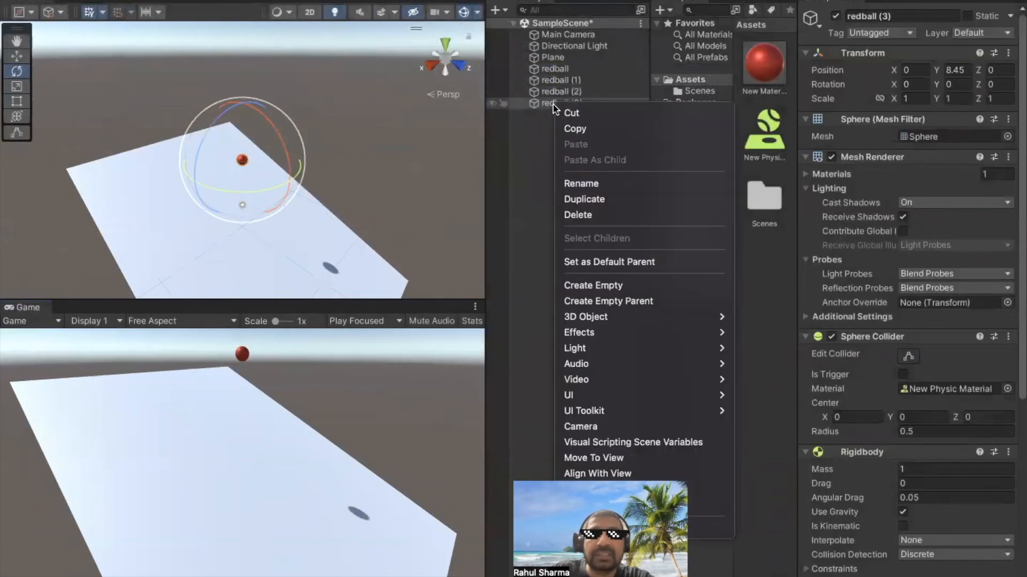
left_click(591, 199)
Move redball (4) along the X axis to about 6.3 and redball (3) along the Z axis to about -5.07
left_click(16, 56)
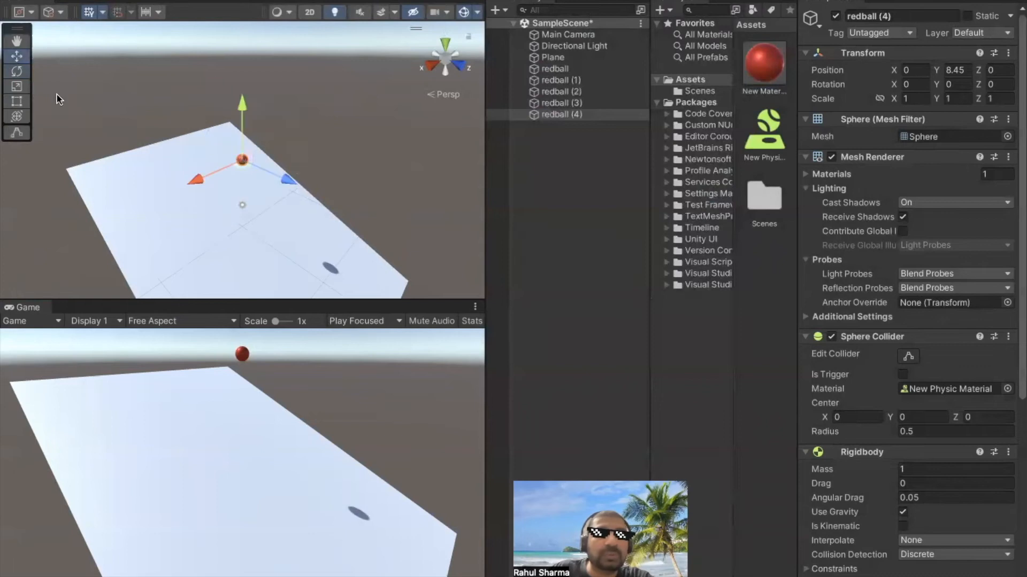
left_click_drag(196, 179, 124, 197)
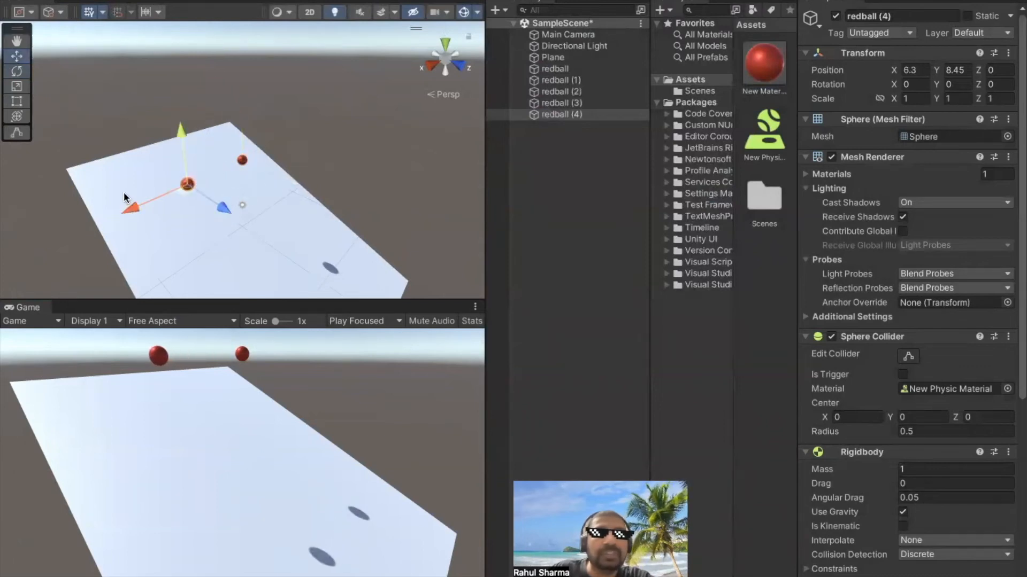
left_click(242, 160)
left_click_drag(276, 178, 252, 150)
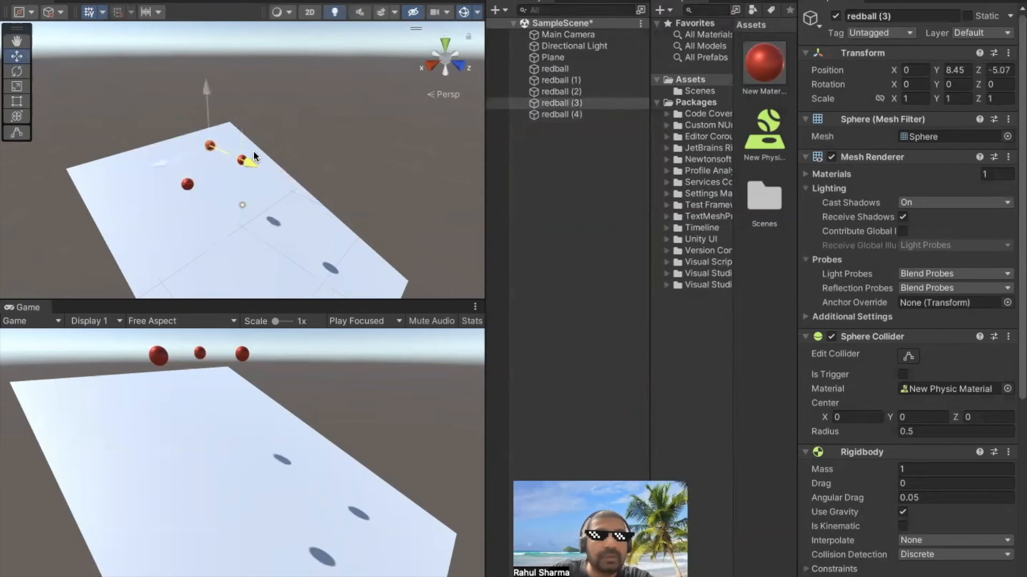
left_click(234, 154)
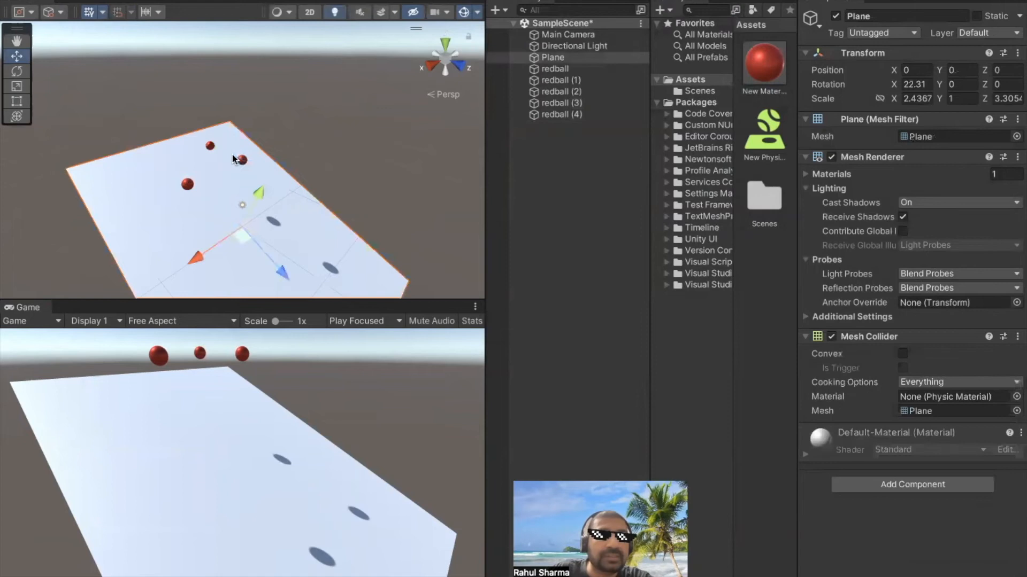
Move redball (2) along the X axis past redball (4), and redball (1) to about X 4.17, Z -5.28
left_click(242, 161)
left_click_drag(201, 179, 39, 201)
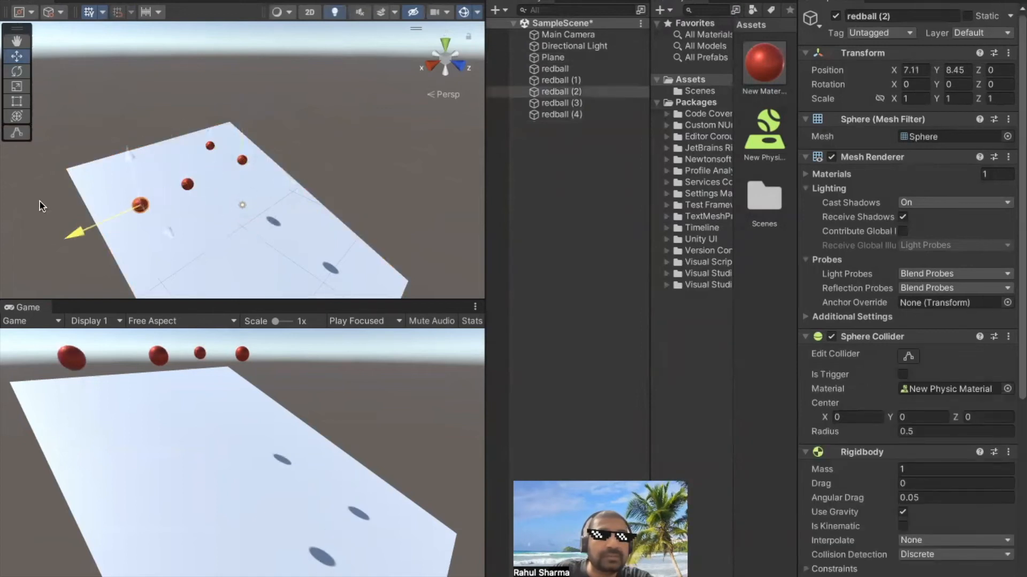
left_click(236, 167)
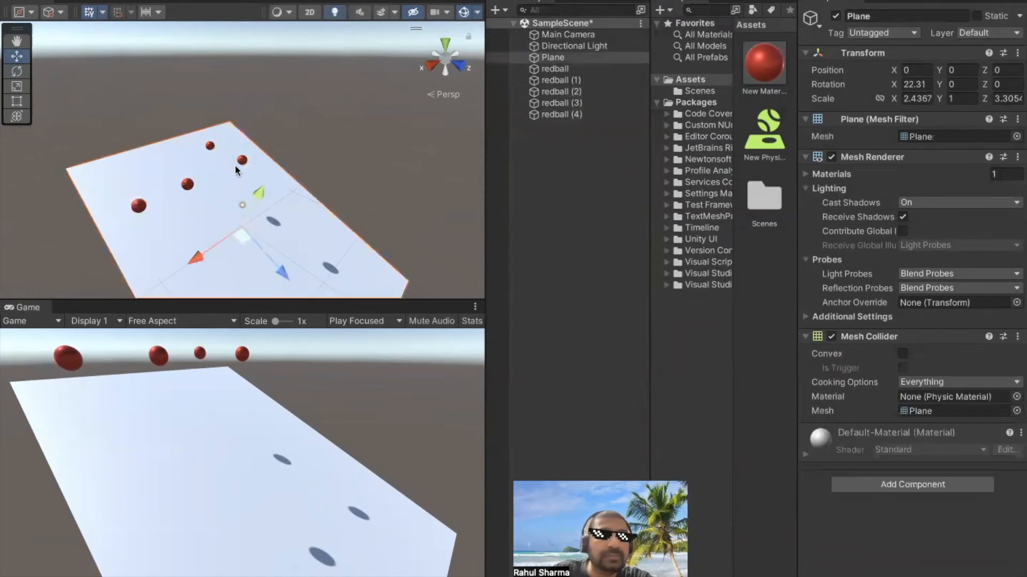
left_click(242, 161)
left_click_drag(195, 183, 155, 200)
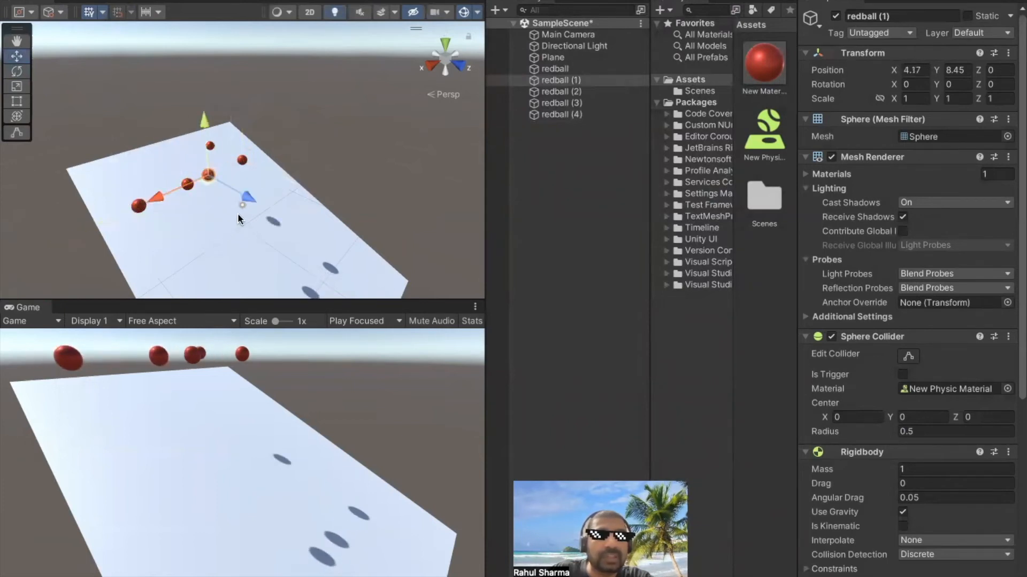
left_click_drag(249, 196, 215, 174)
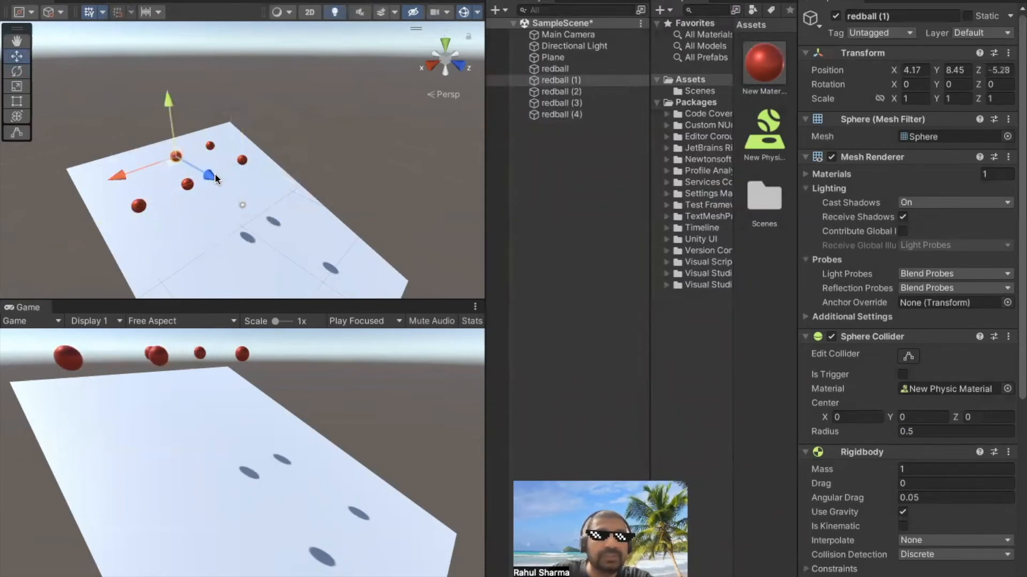
left_click(250, 179)
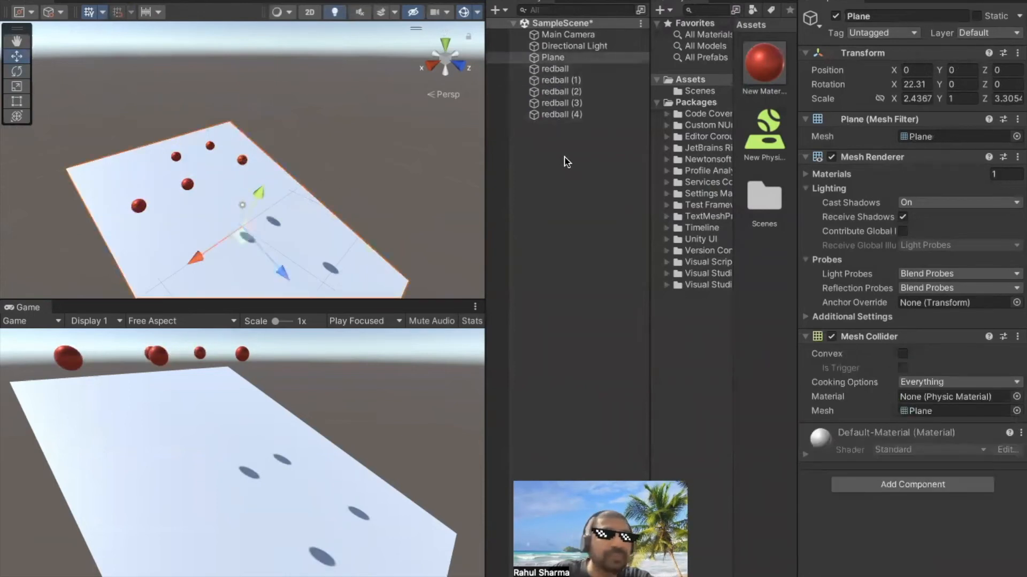
Create a new material in the Assets folder
left_click(527, 145)
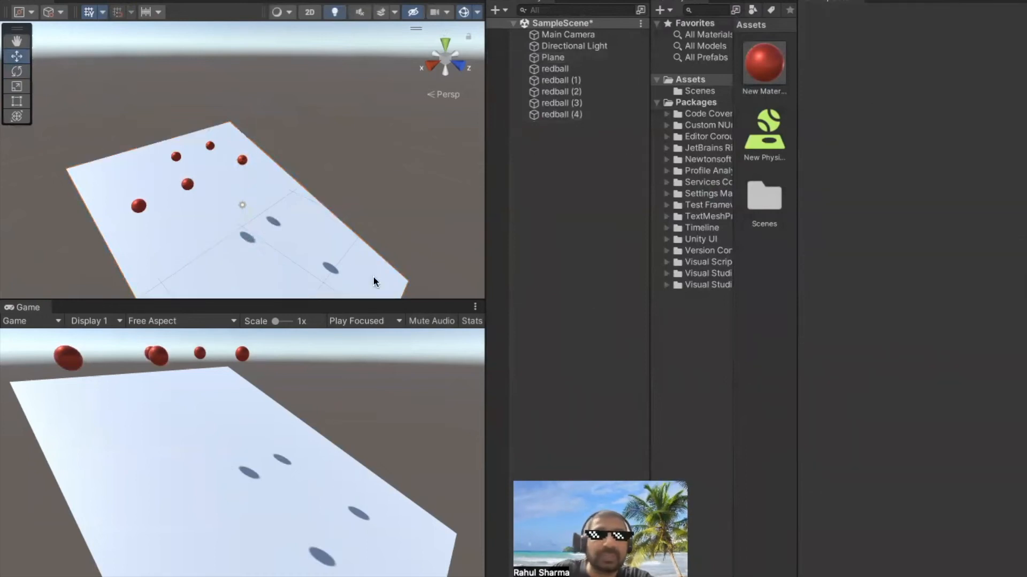
right_click(756, 199)
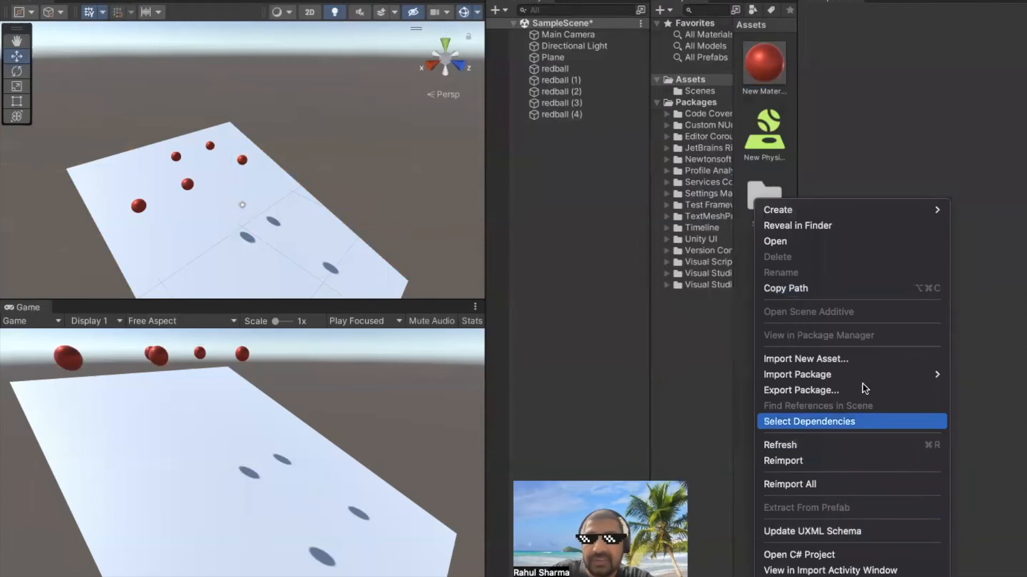
left_click(834, 222)
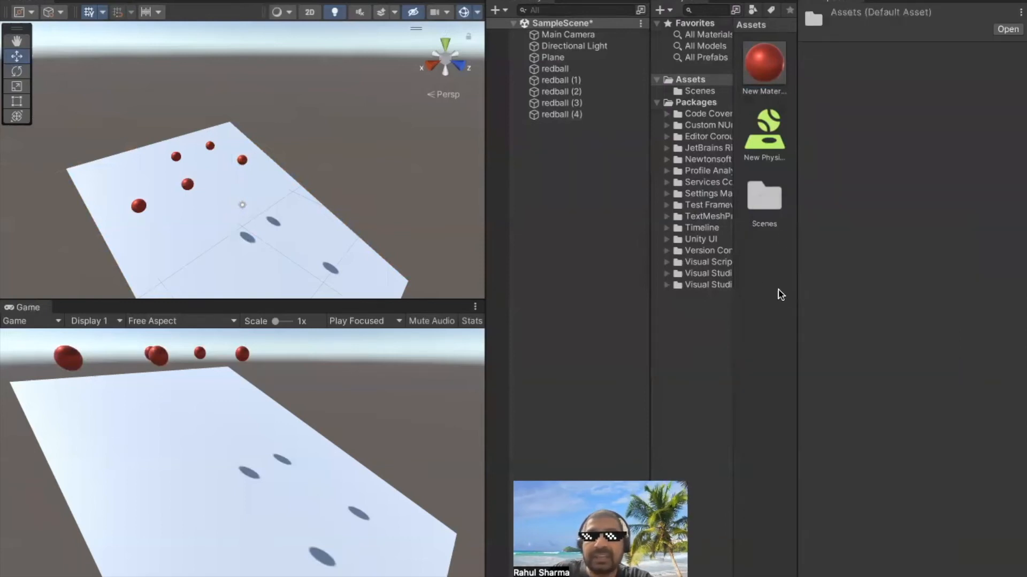
right_click(770, 202)
mouse_move(843, 210)
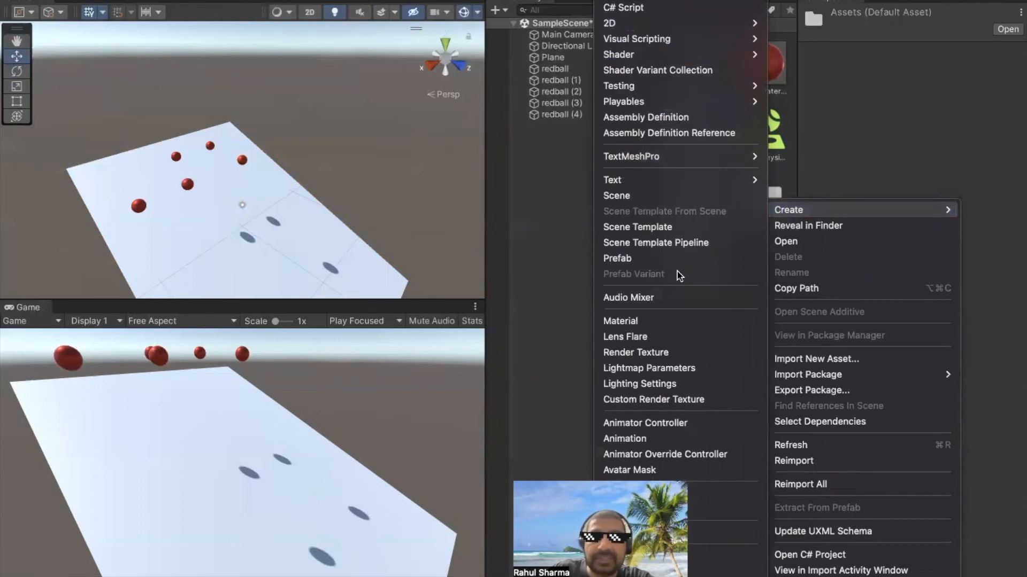
left_click(647, 320)
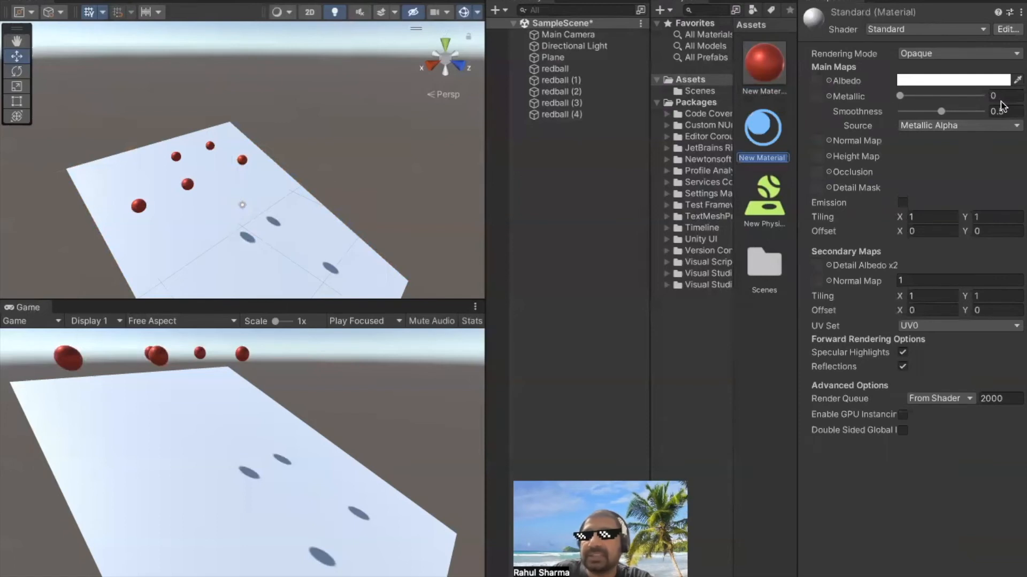
Set the new material's smoothness to 0 and its albedo colour to blue (1D20E0)
left_click_drag(941, 113, 890, 119)
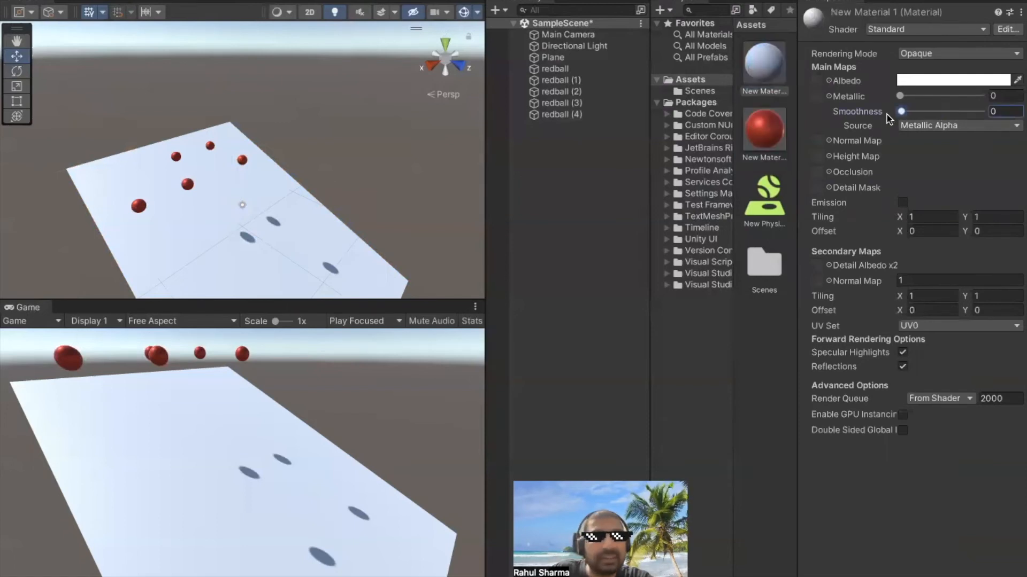
left_click(971, 80)
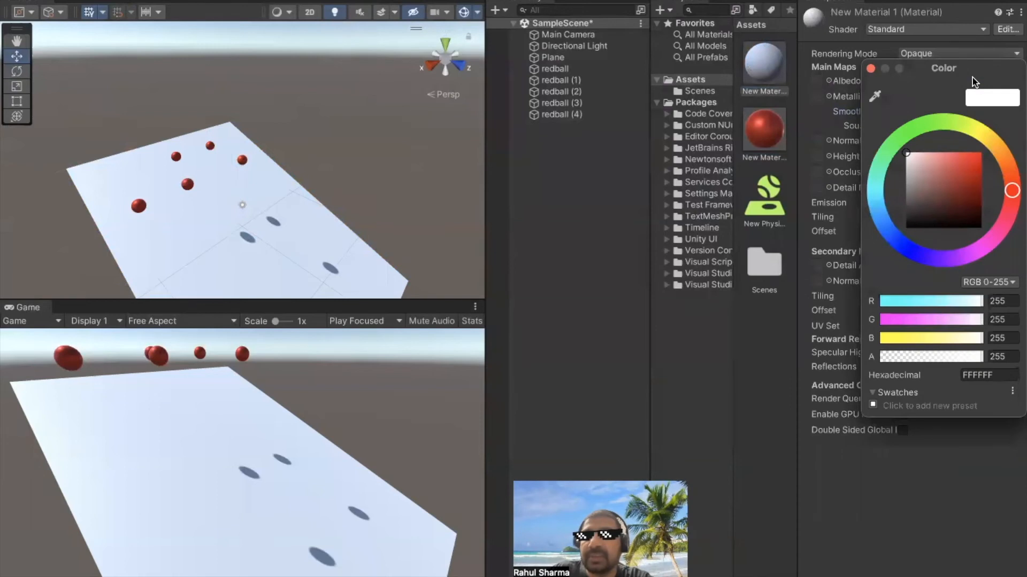
left_click(907, 250)
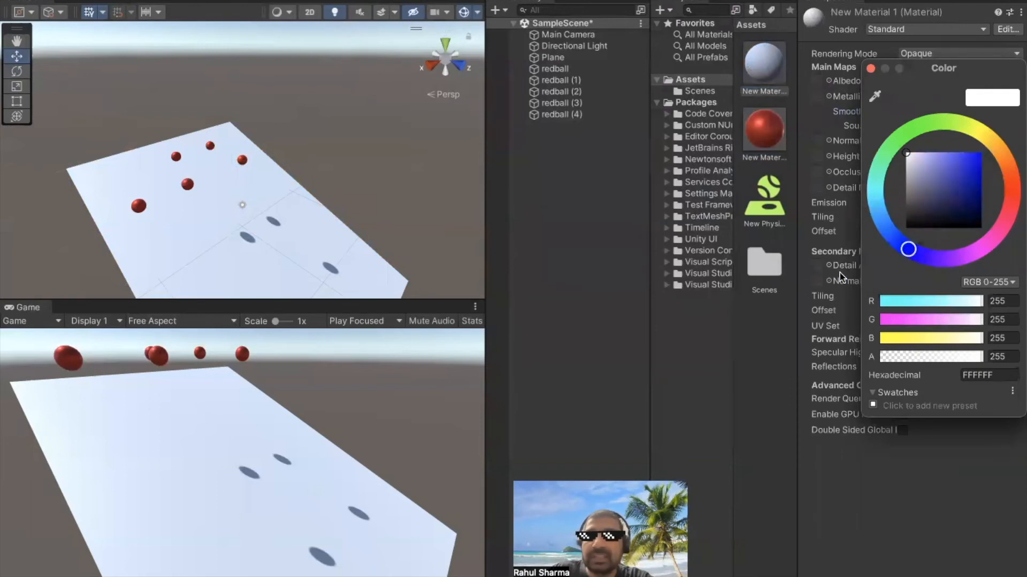
left_click_drag(946, 183, 972, 161)
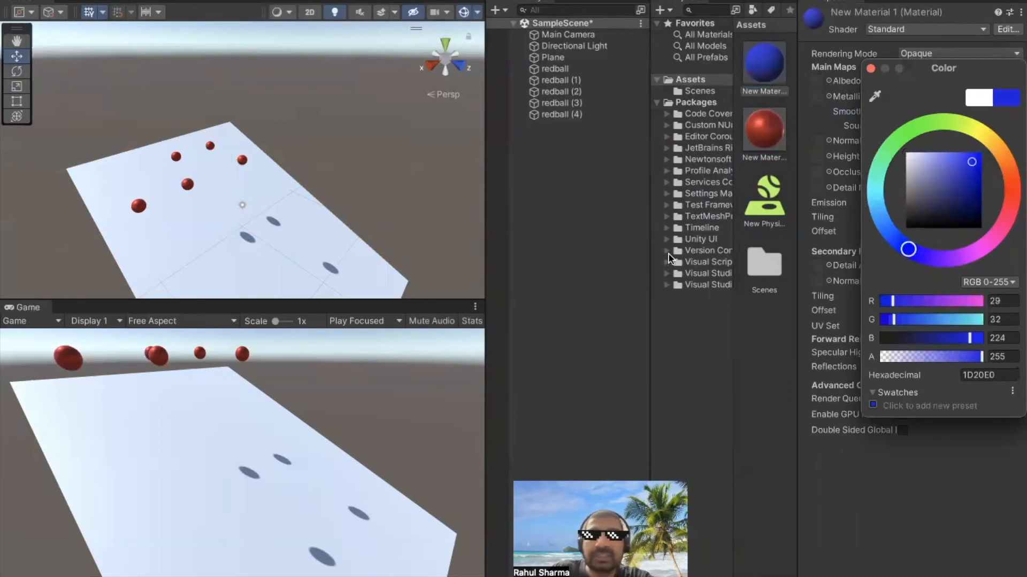
left_click(610, 193)
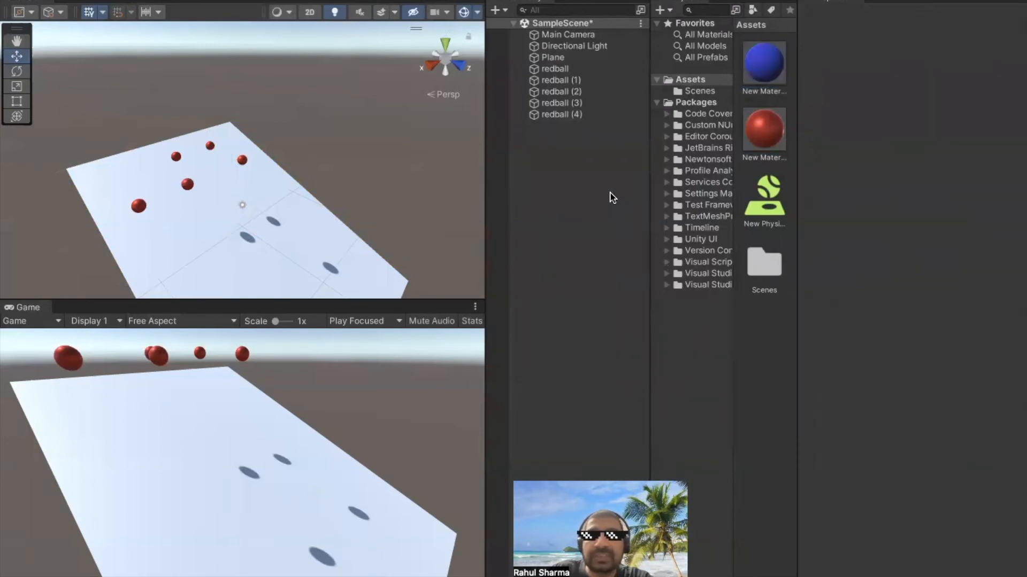
Rename redball (1) in the scene hierarchy as dullblueball
right_click(561, 81)
left_click(615, 159)
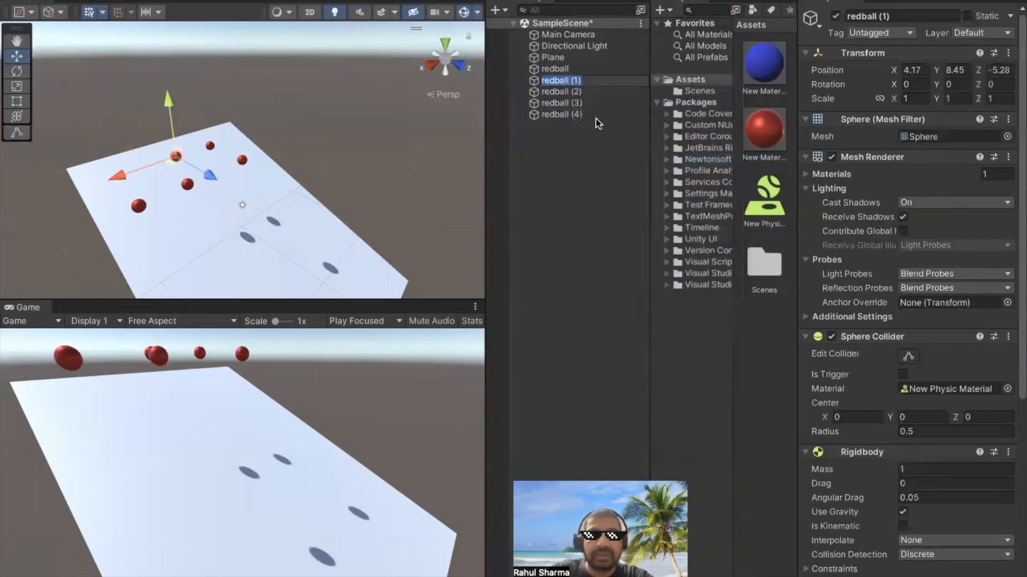
type("d")
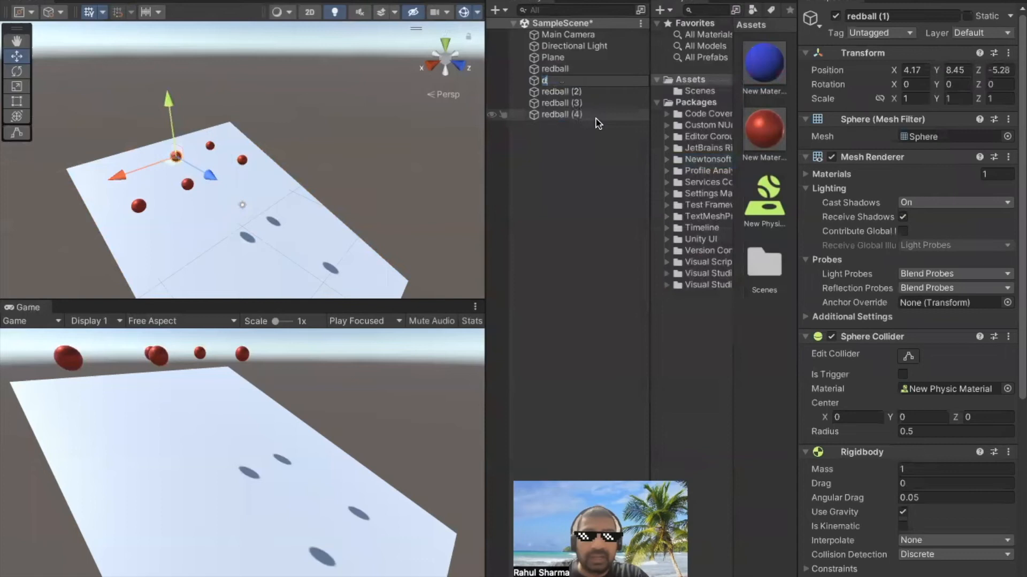
type("ullblueball")
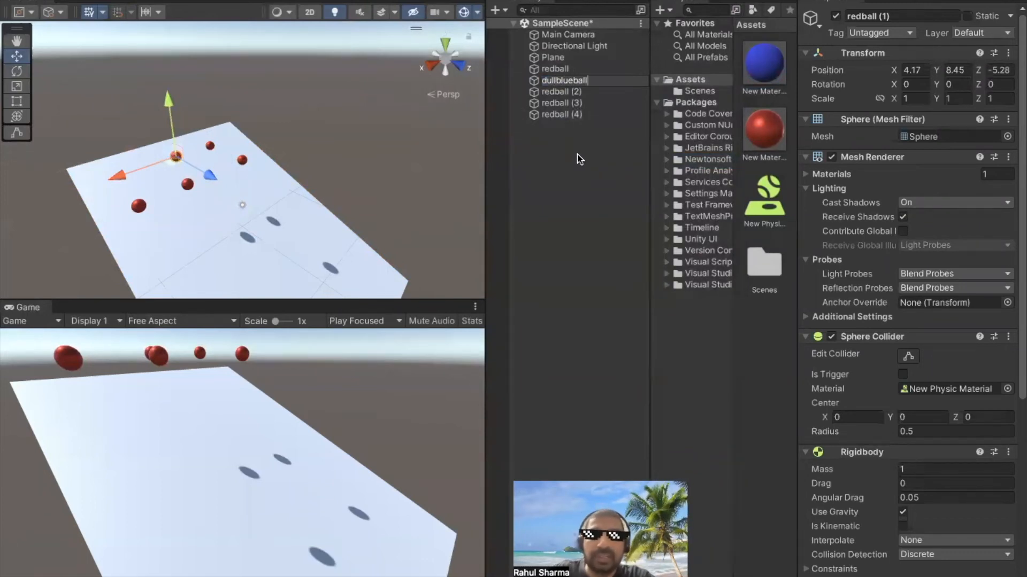
key("Return")
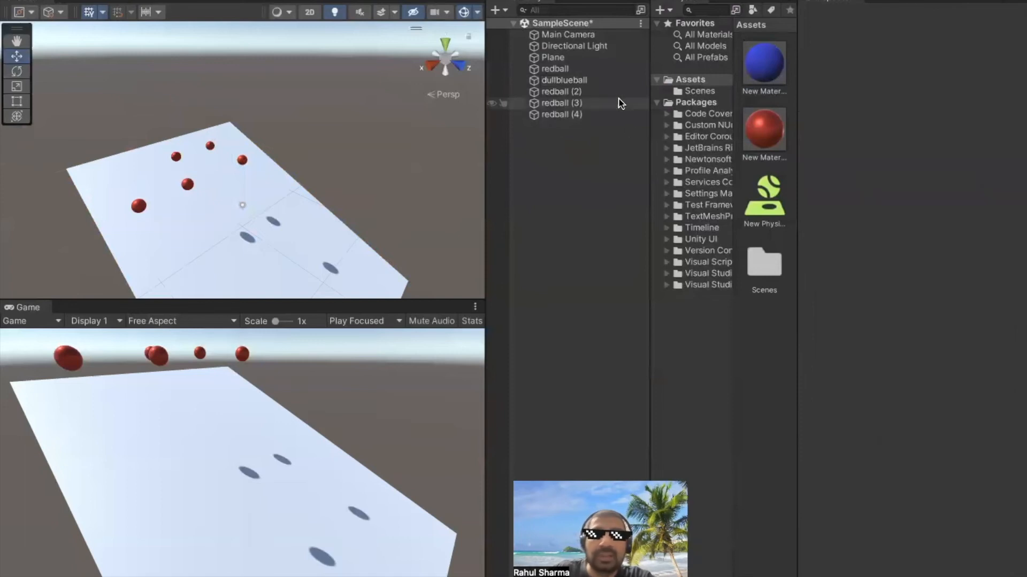
Apply the blue material to dullblueball and end the play mode test
double_click(556, 81)
left_click_drag(754, 59, 271, 146)
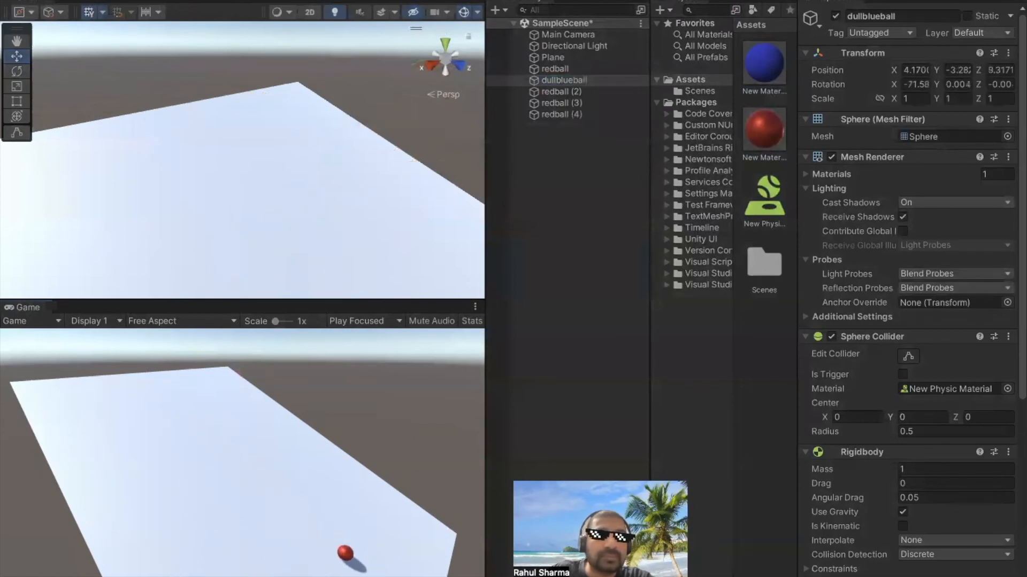
key("ctrl+p")
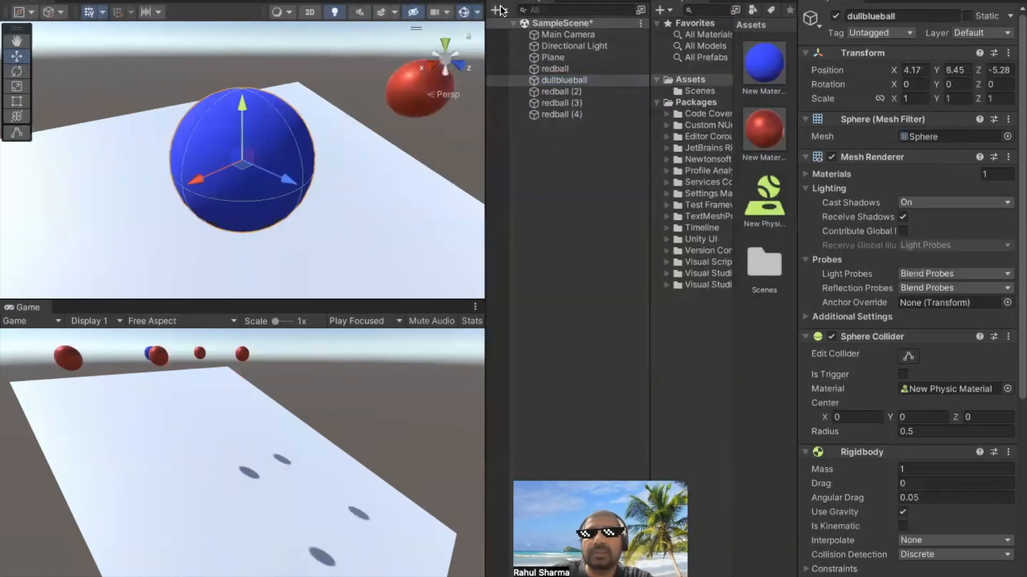
Create a second new material in the Assets folder beside the blue and red ones
left_click(757, 336)
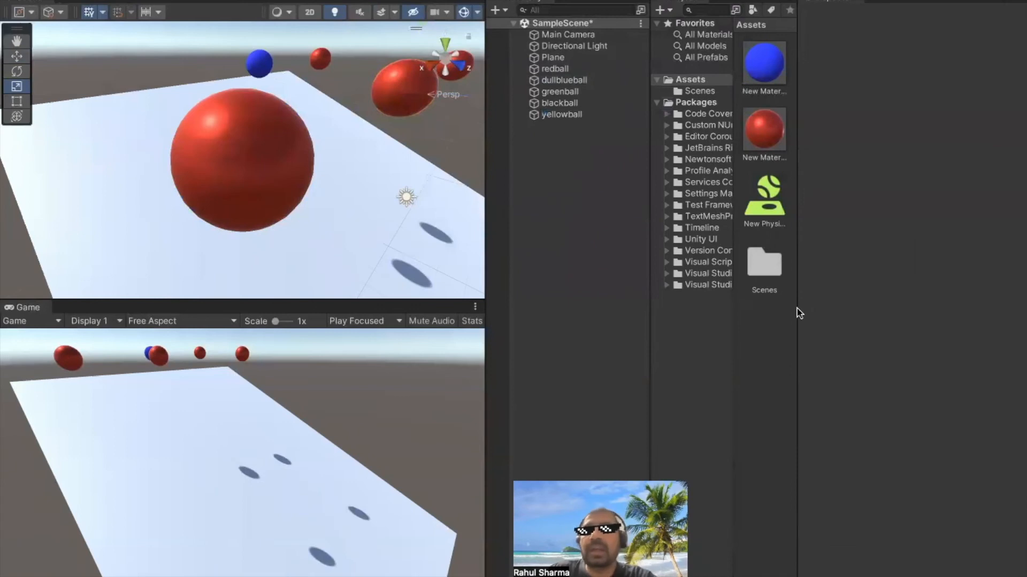
right_click(755, 340)
mouse_move(823, 370)
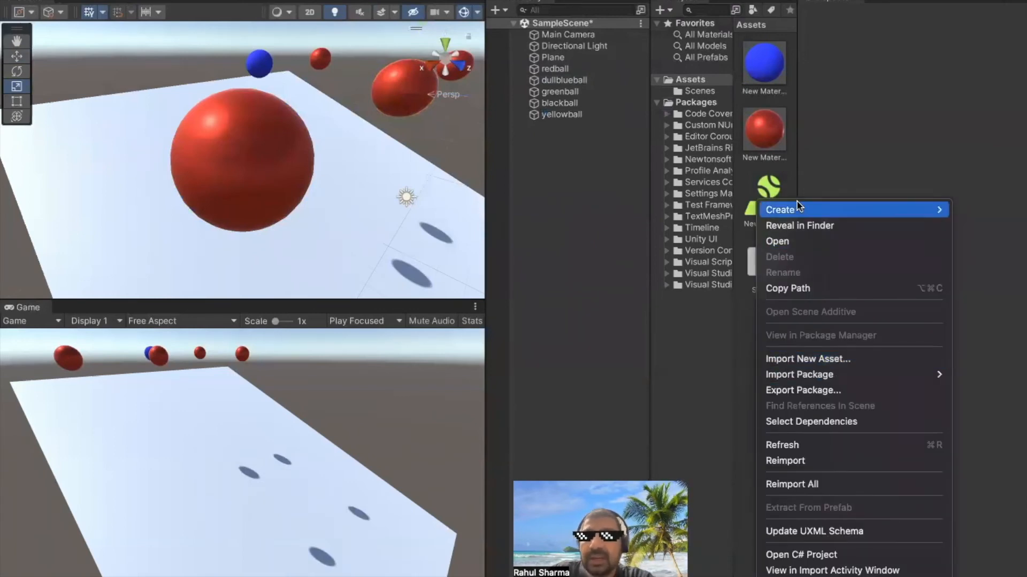
mouse_move(855, 209)
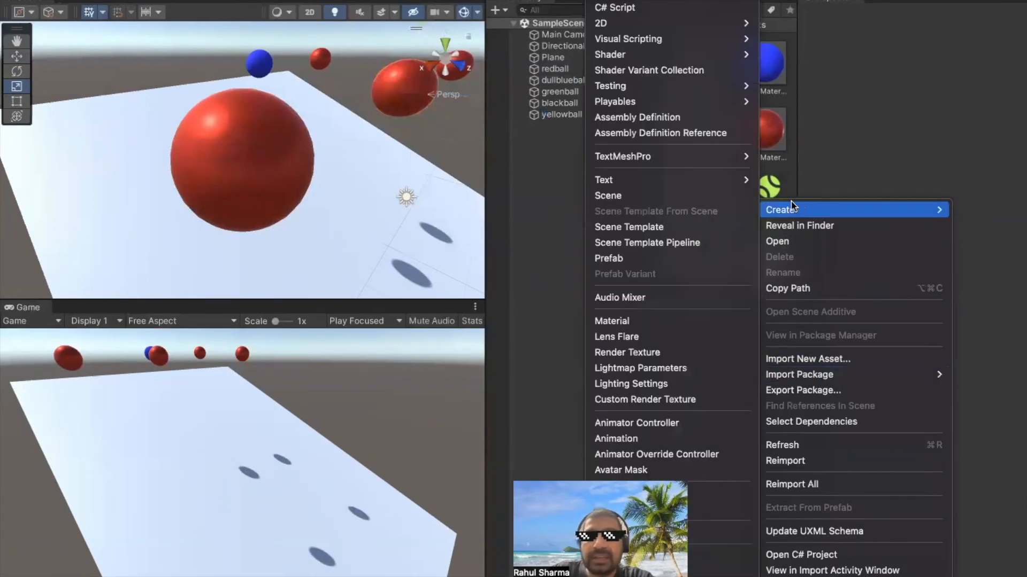
left_click(649, 322)
right_click(756, 195)
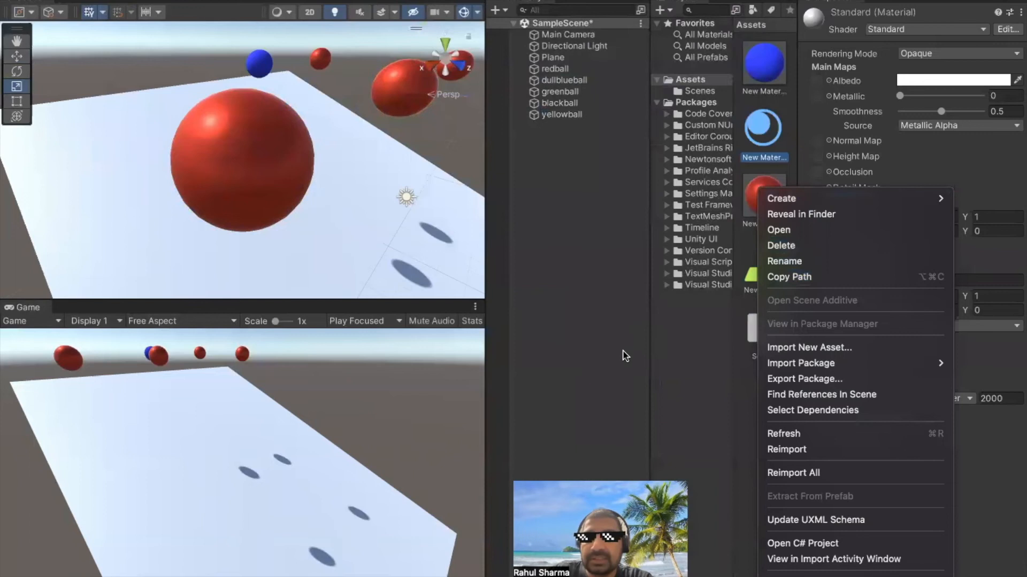
left_click(579, 348)
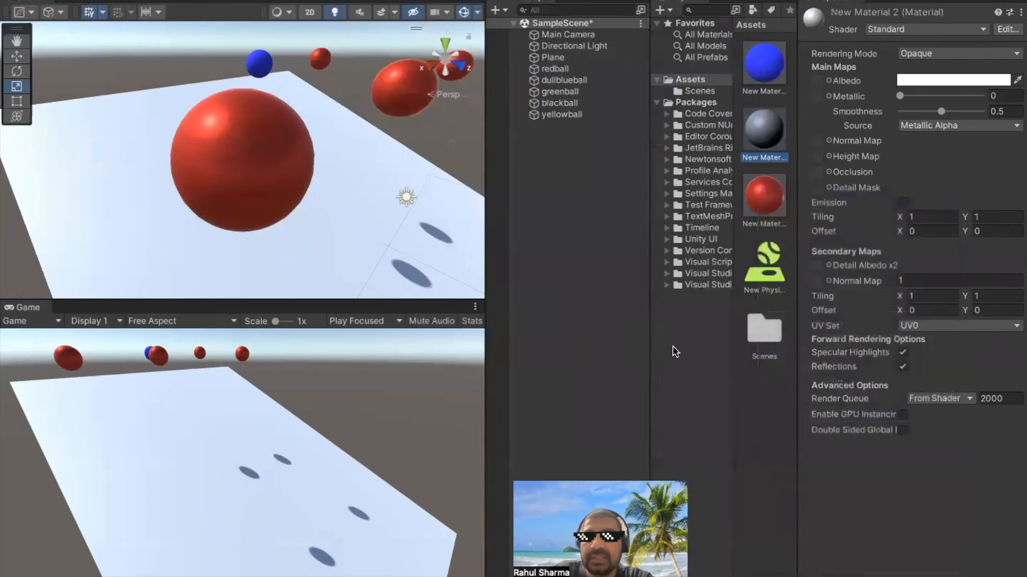
Set the albedo colour of New Material 2 to green (20E31D)
left_click(765, 205)
left_click(759, 133)
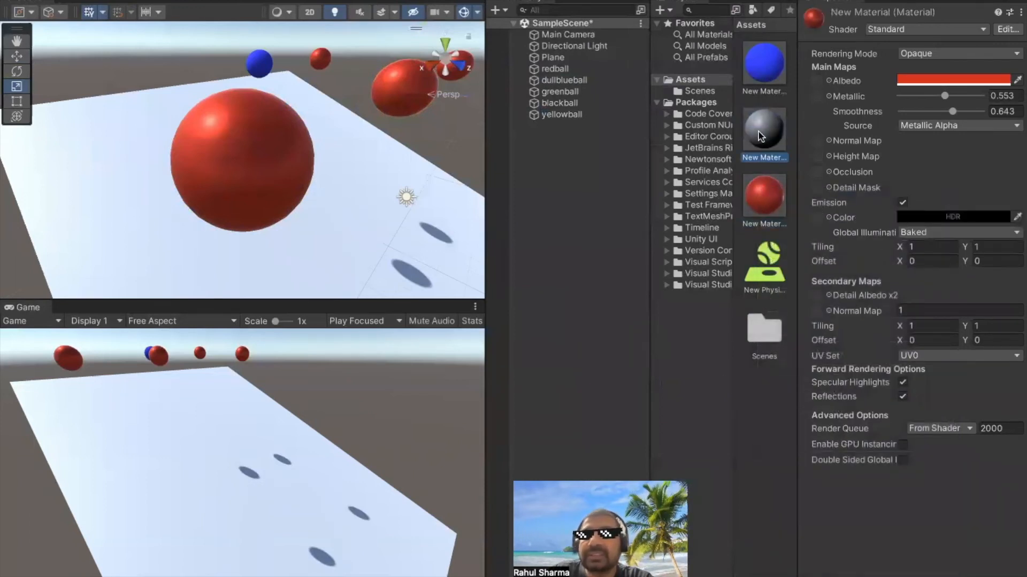
left_click(1016, 80)
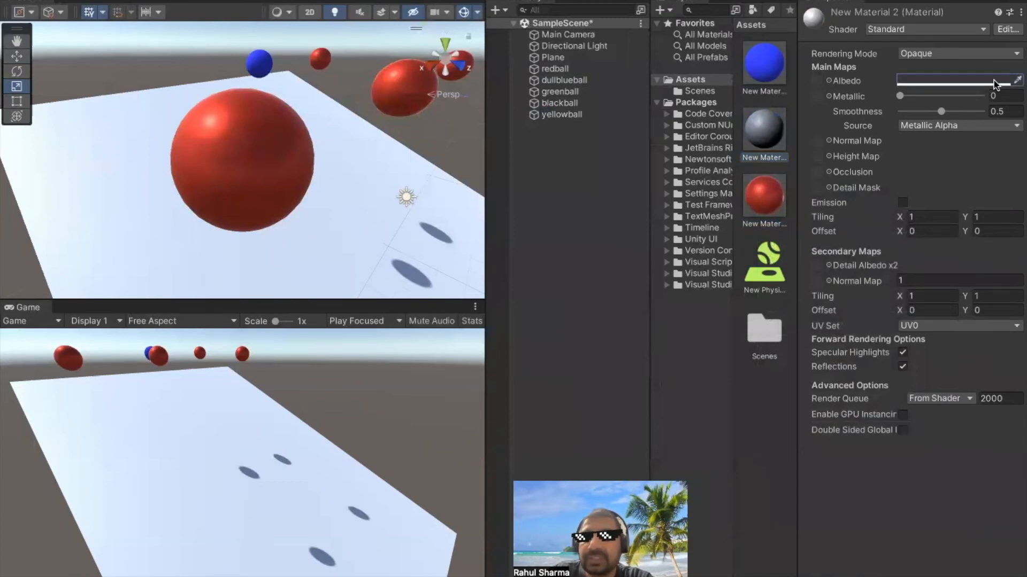
left_click(981, 80)
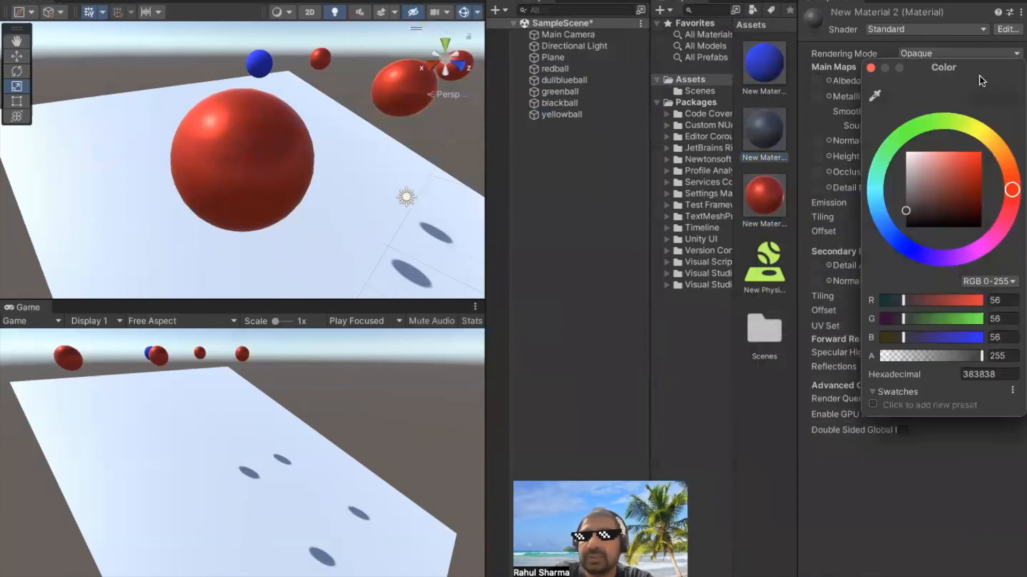
left_click(909, 130)
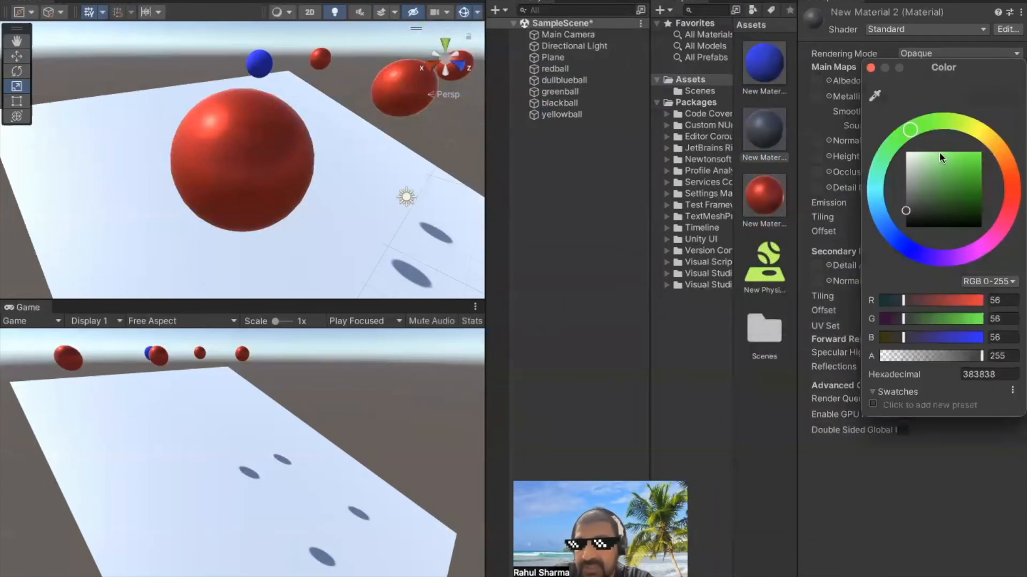
left_click(967, 160)
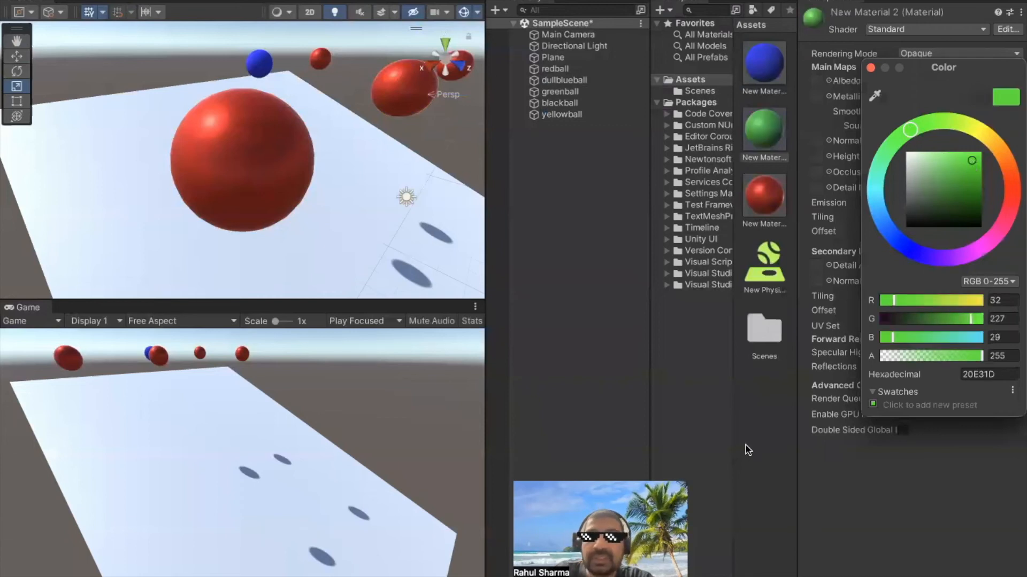
Create another material in the Assets folder and set its albedo colour to near-black (0D0C0C)
left_click(762, 432)
right_click(772, 402)
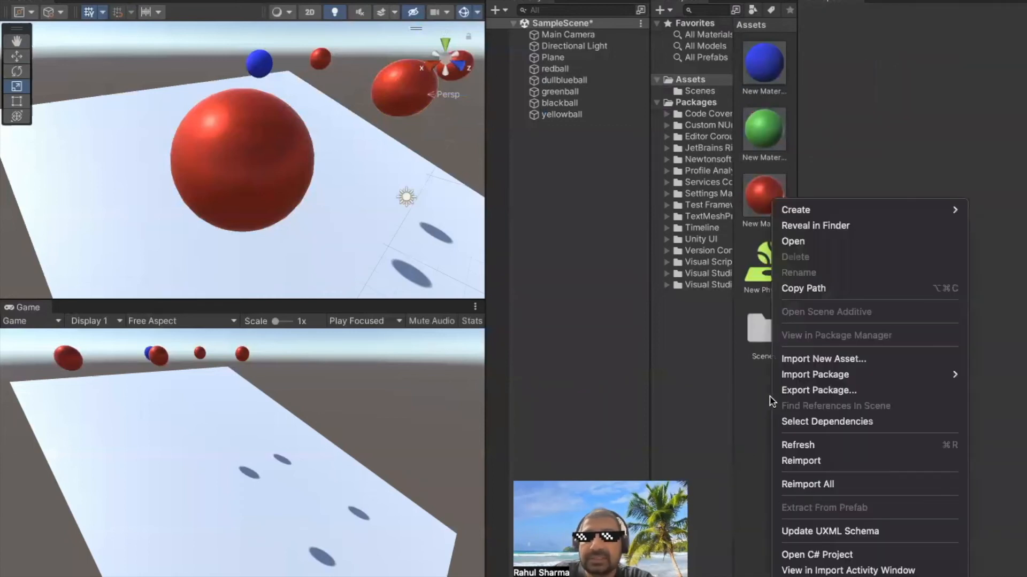
mouse_move(786, 211)
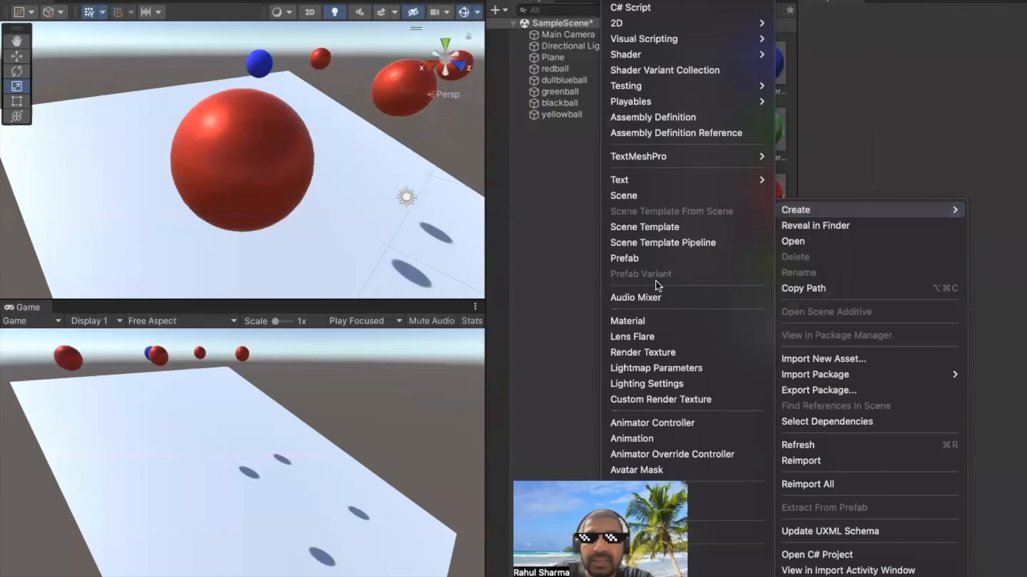
left_click(652, 321)
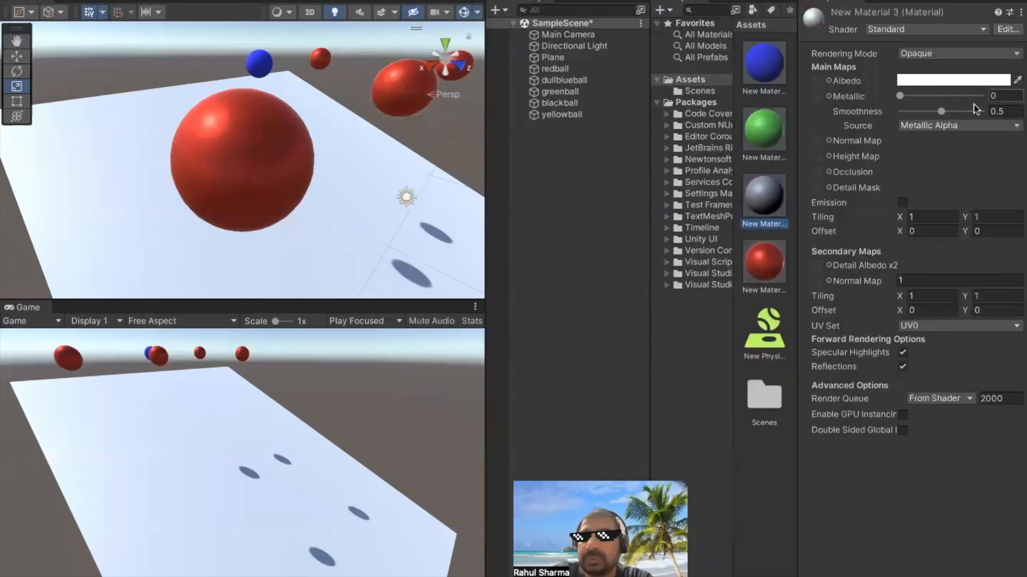
left_click(977, 80)
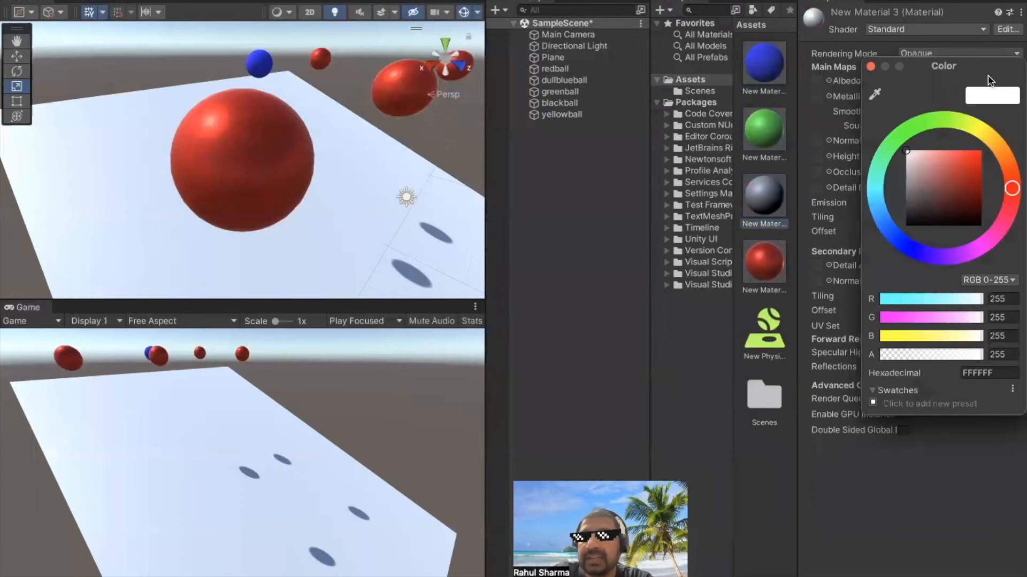
left_click(910, 223)
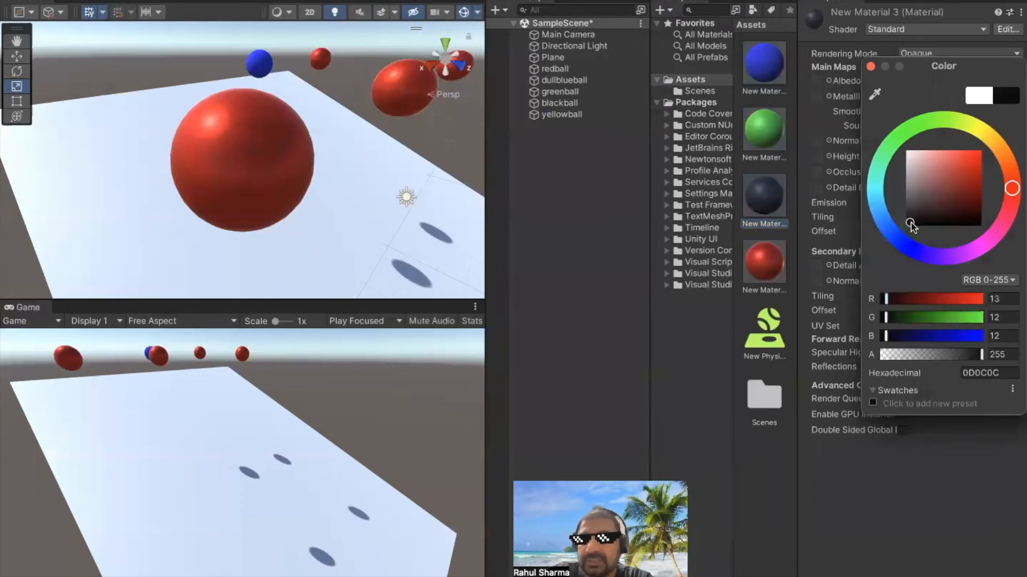
Create another new material in the Assets folder beside the blue, green, black and red ones
left_click(778, 463)
right_click(763, 455)
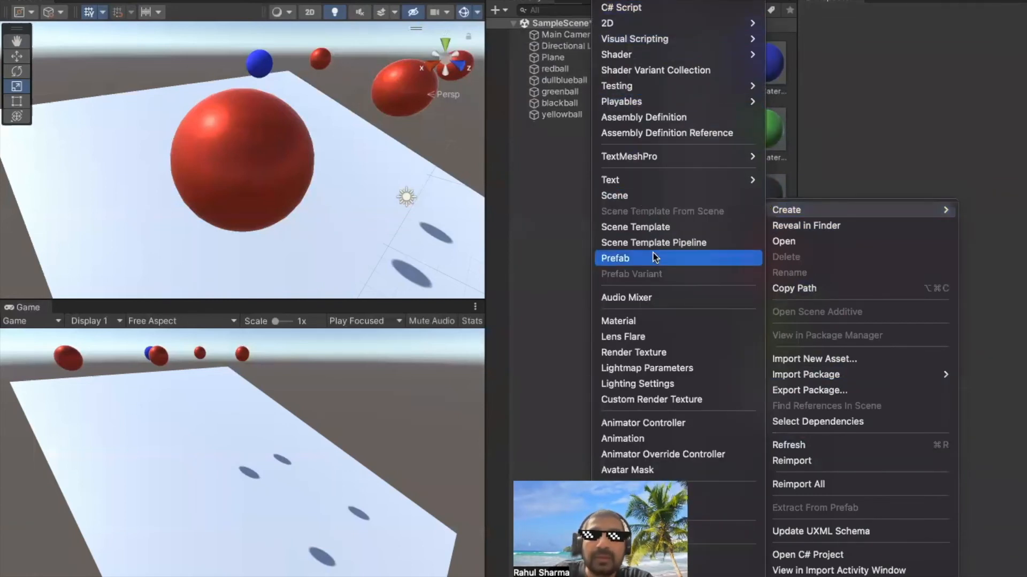
left_click(643, 320)
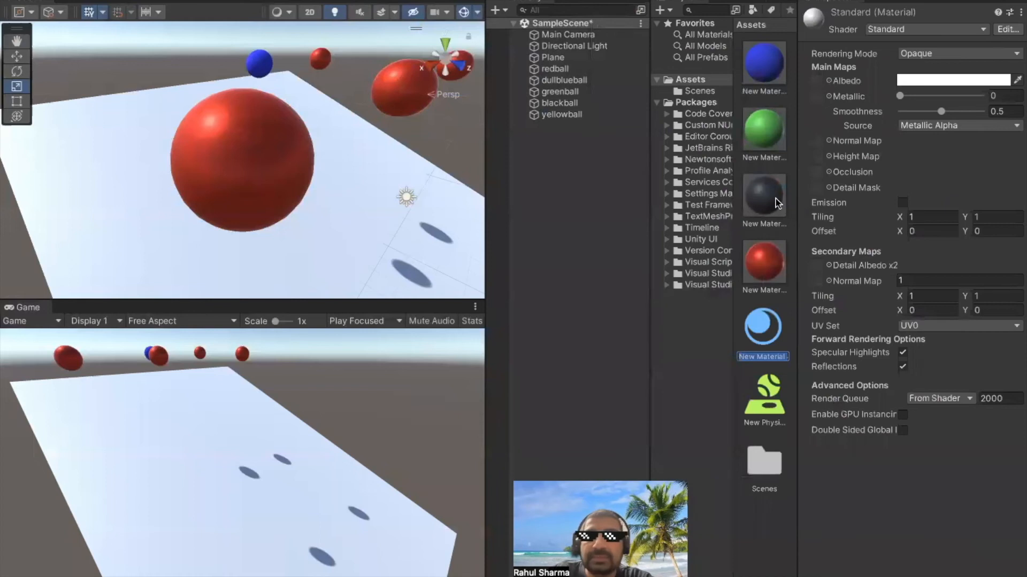
Set the albedo colour of New Material 4 to pure yellow with RGB 255, 255, 0
left_click(959, 80)
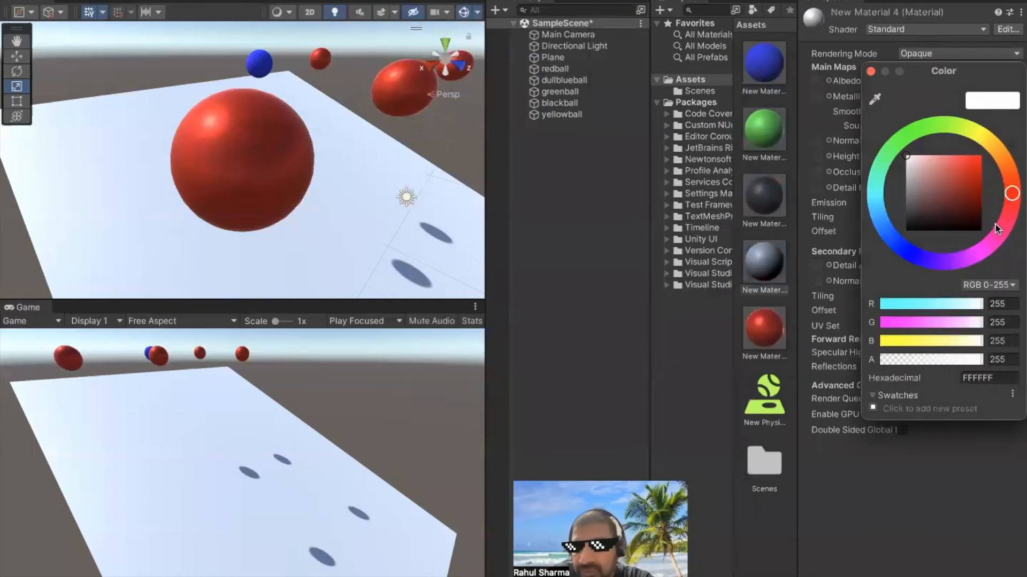
left_click(976, 135)
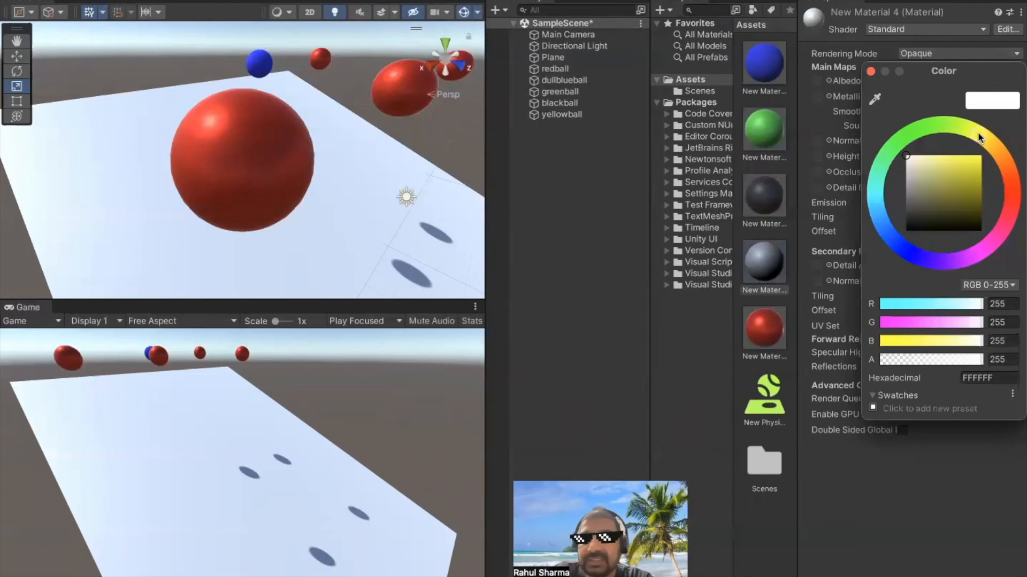
left_click(950, 172)
left_click(973, 165)
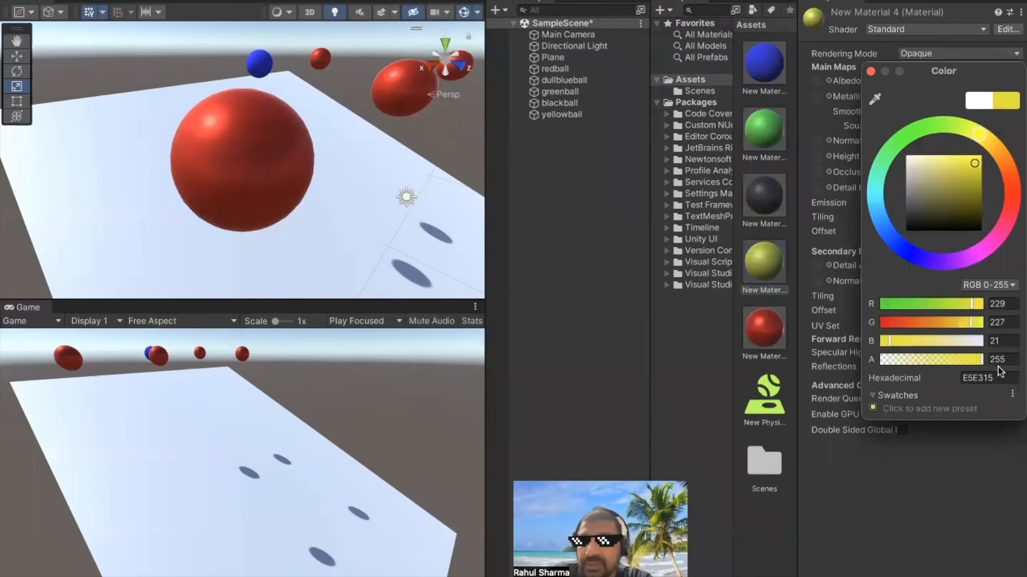
left_click(1002, 341)
type("0")
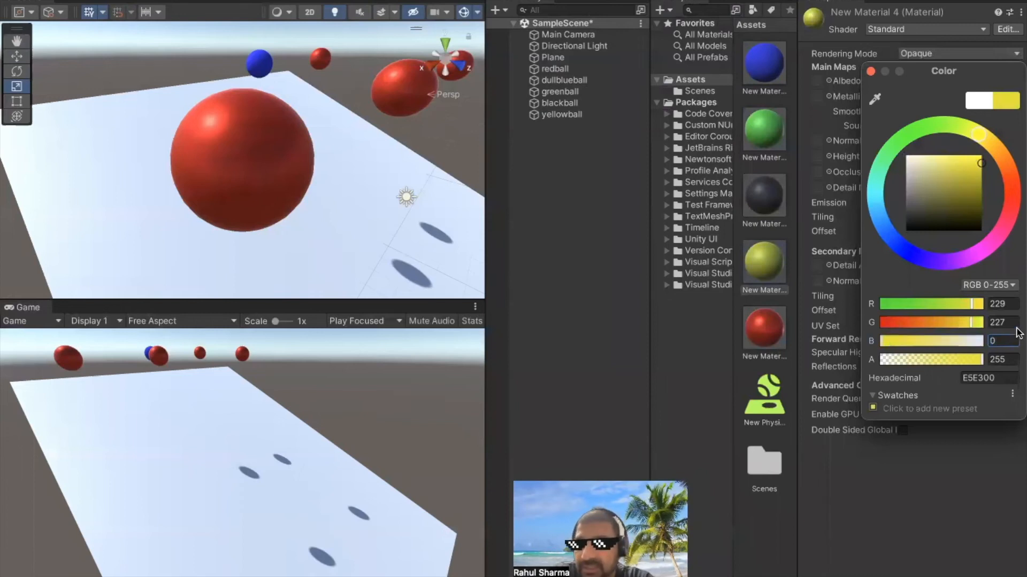
left_click(1012, 323)
type("255")
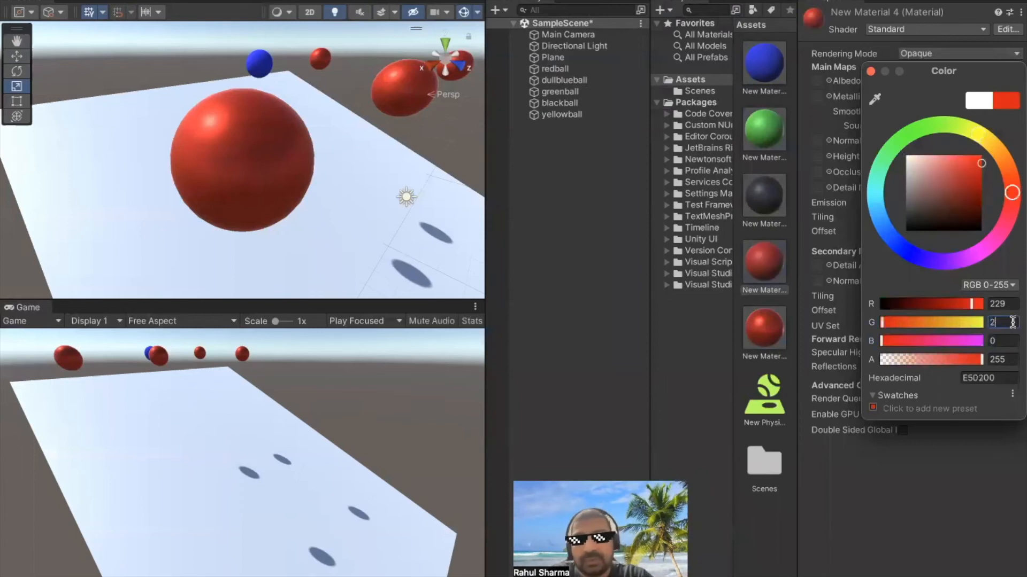
left_click(1007, 304)
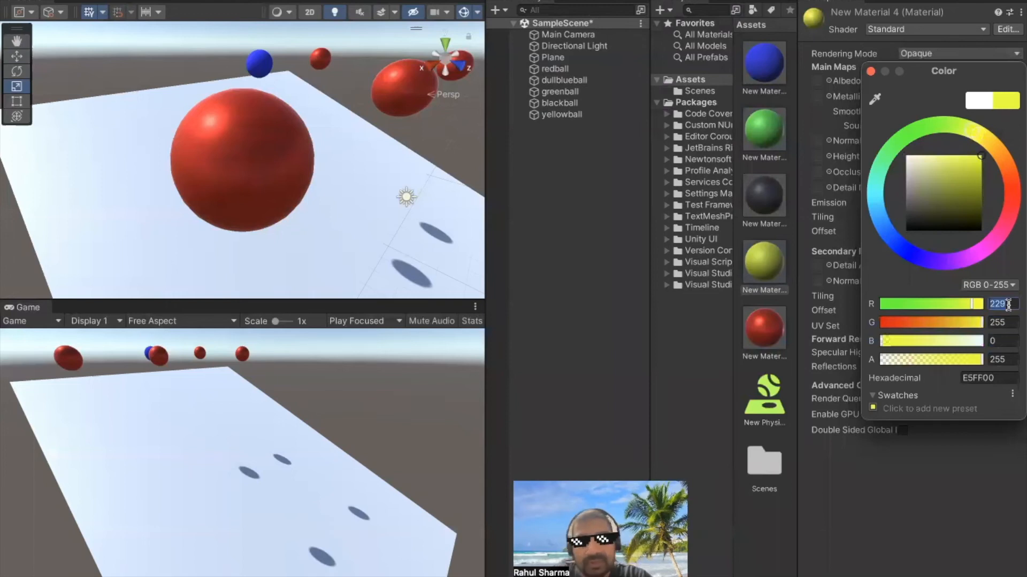
type("255")
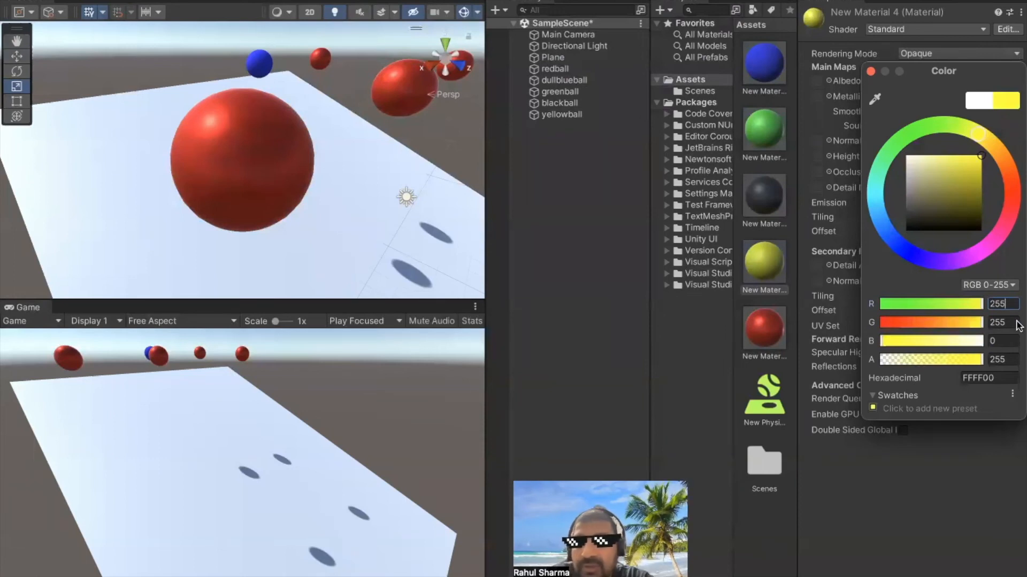
left_click(841, 511)
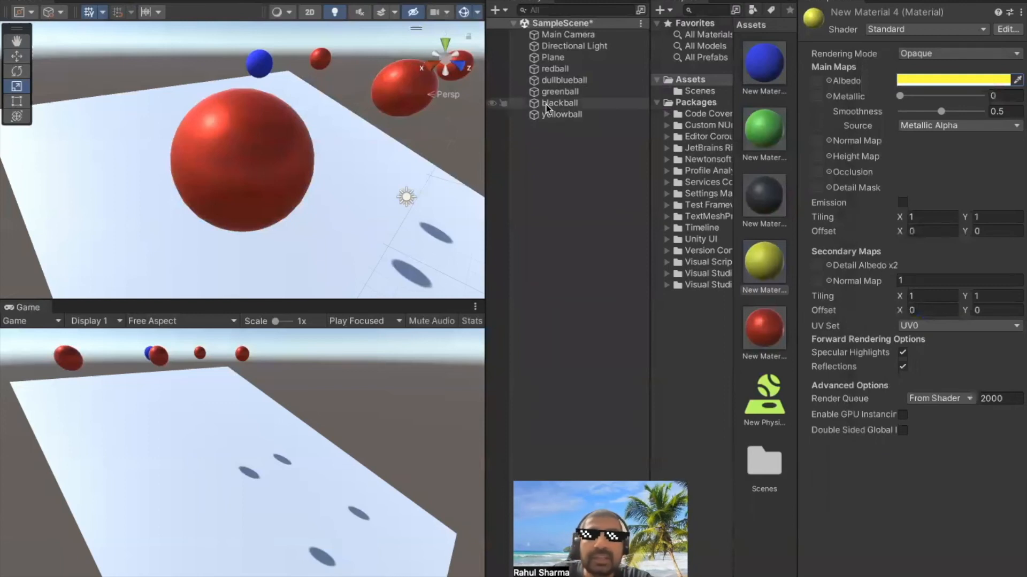
Apply the yellow material to yellowball and the near-black material to blackball in the scene
left_click(566, 118)
key("f")
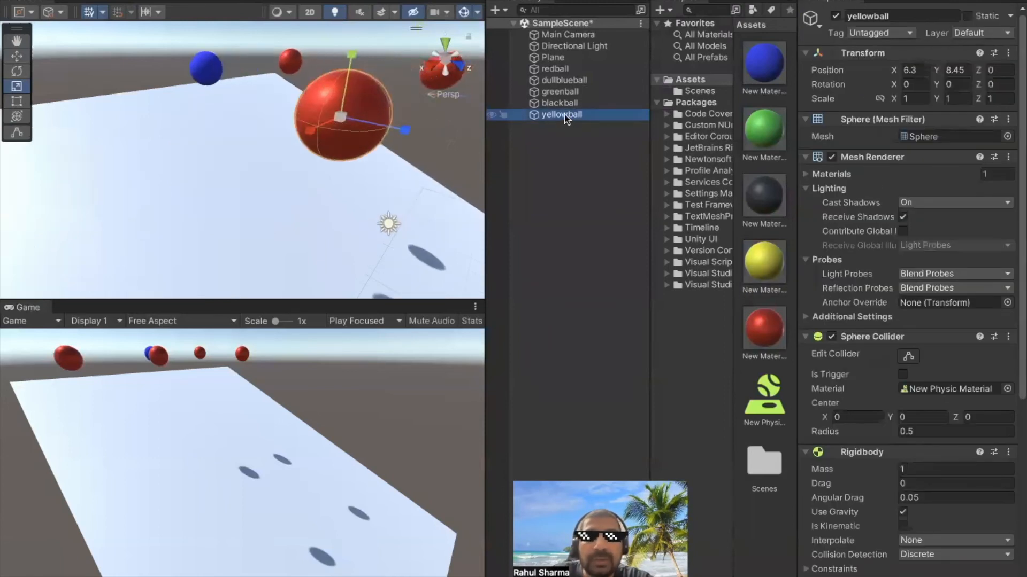
left_click_drag(764, 262, 245, 162)
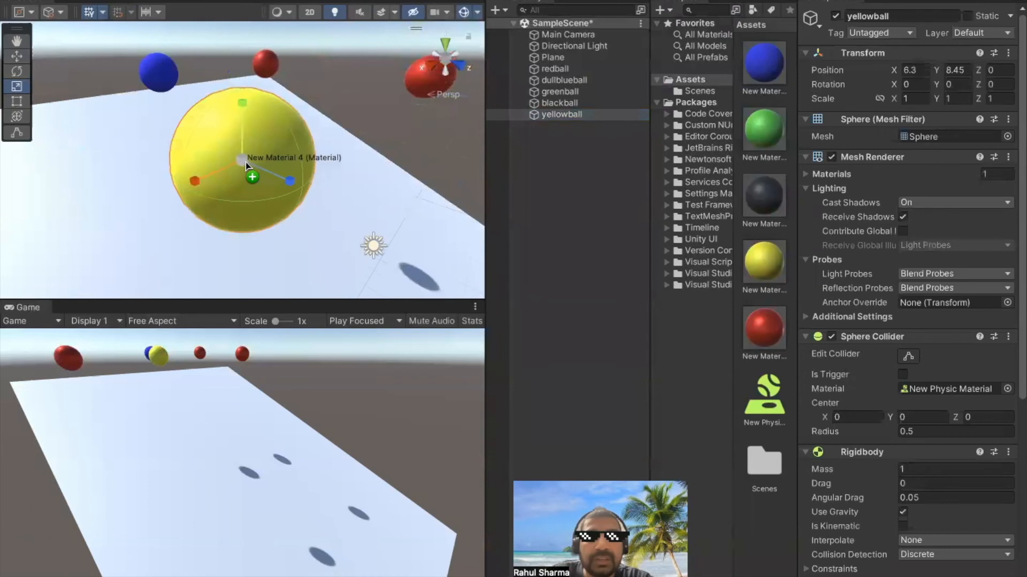
left_click(566, 106)
key("f")
left_click_drag(764, 197, 269, 188)
Apply the green material to greenball in the scene and clear the selection
left_click(556, 94)
key("f")
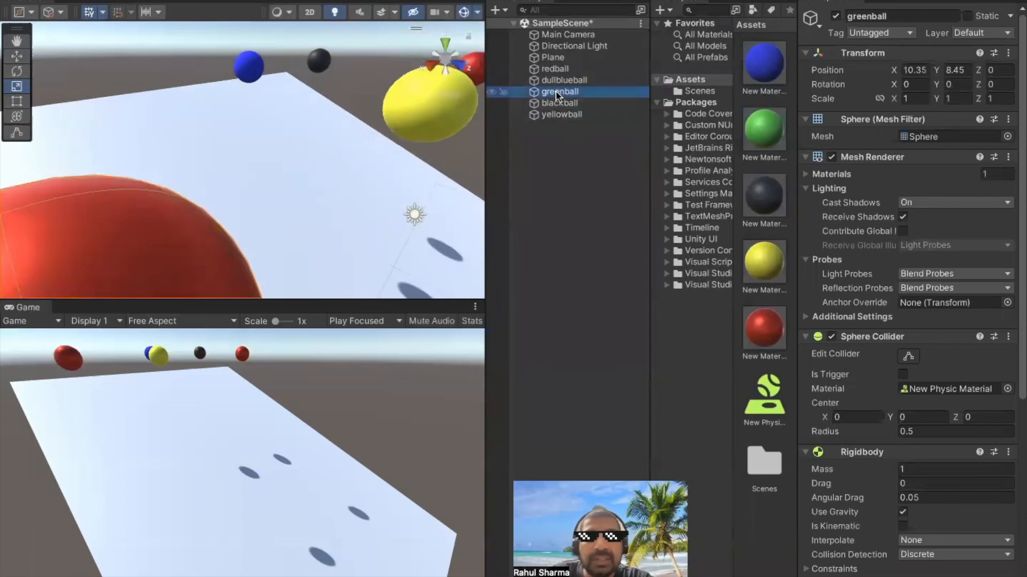
left_click_drag(765, 131, 221, 158)
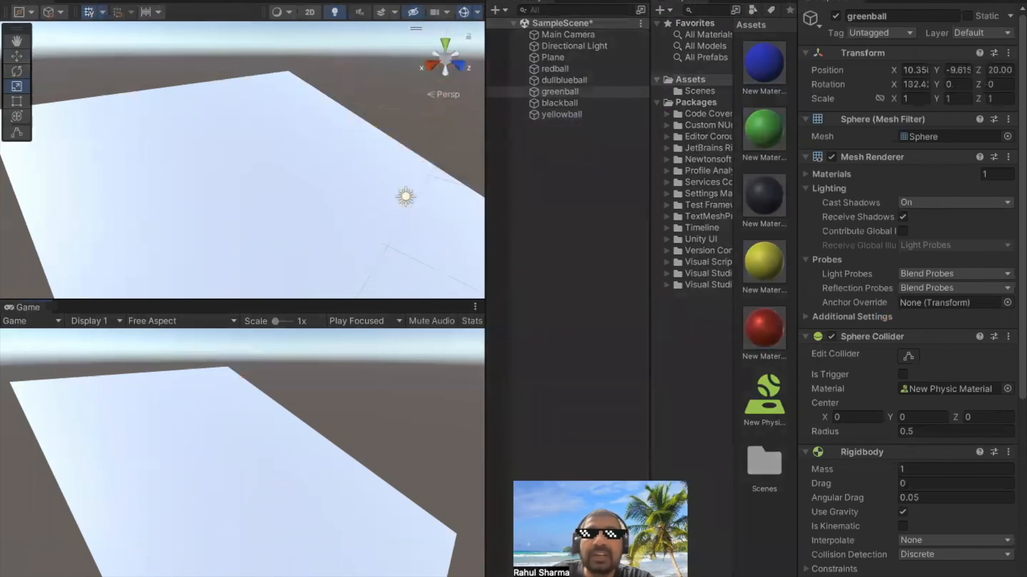
left_click(594, 197)
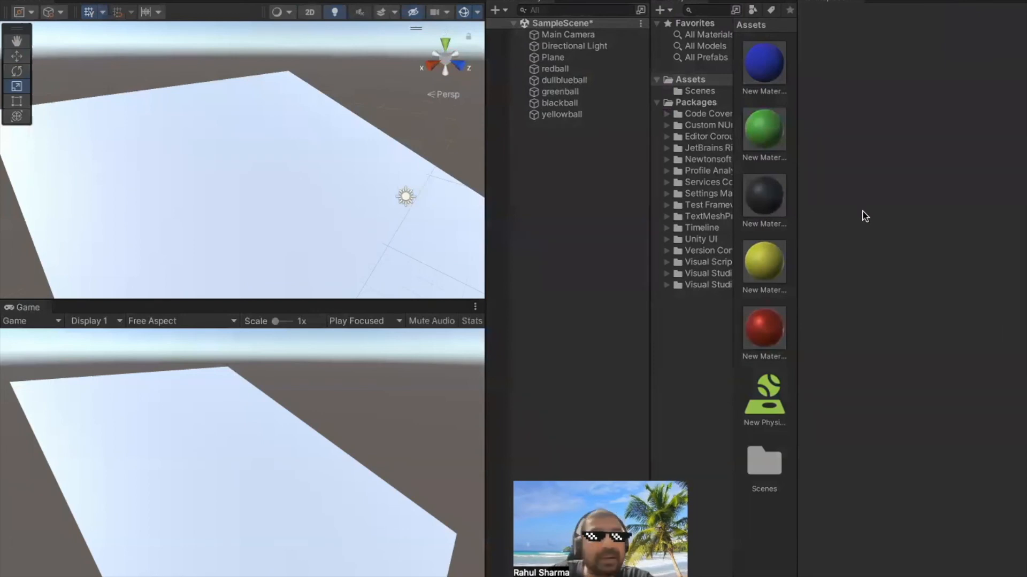
Create one more material in the Assets folder for the plane and select it
left_click(766, 133)
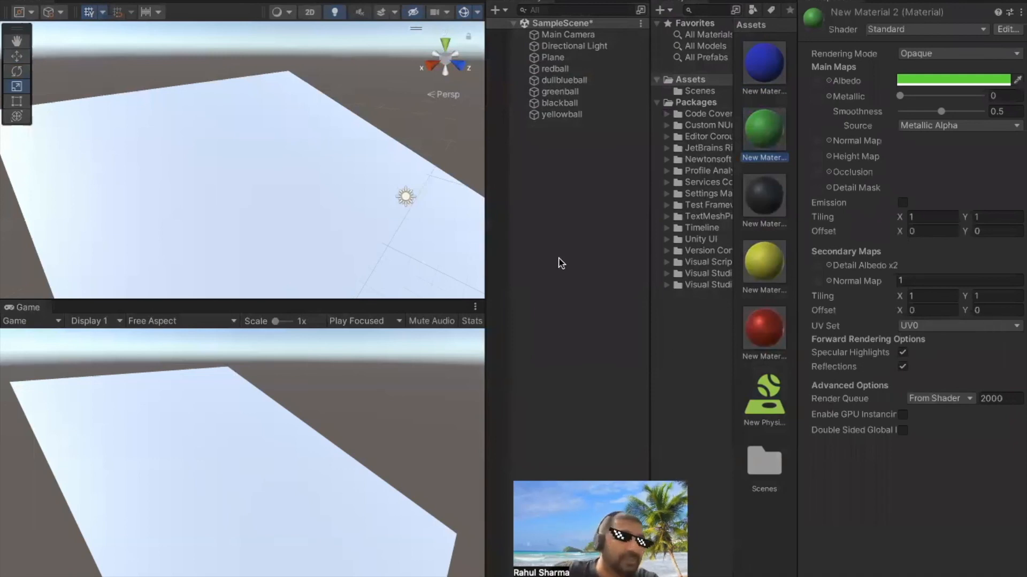
left_click(232, 196)
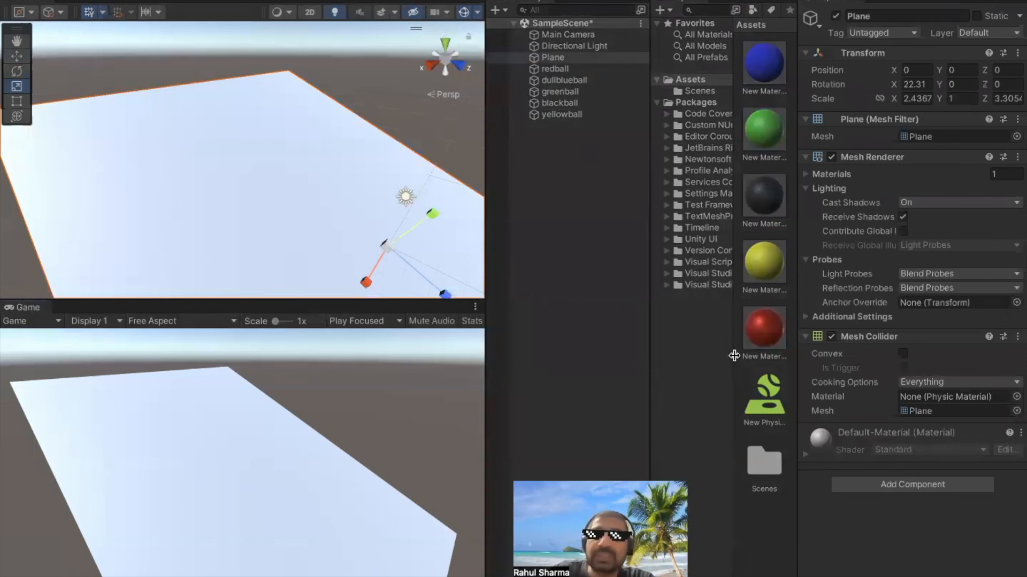
right_click(747, 522)
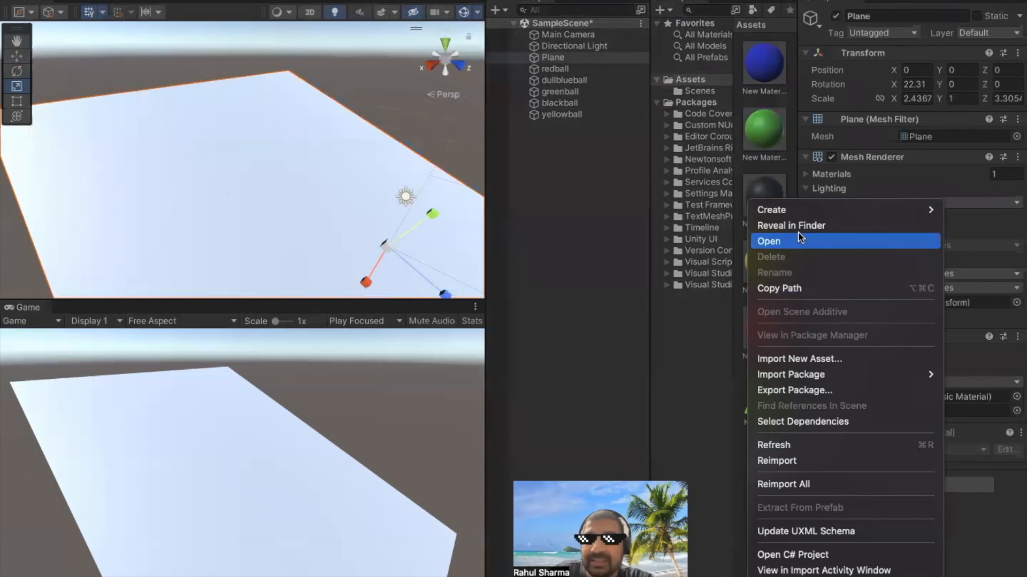
mouse_move(854, 212)
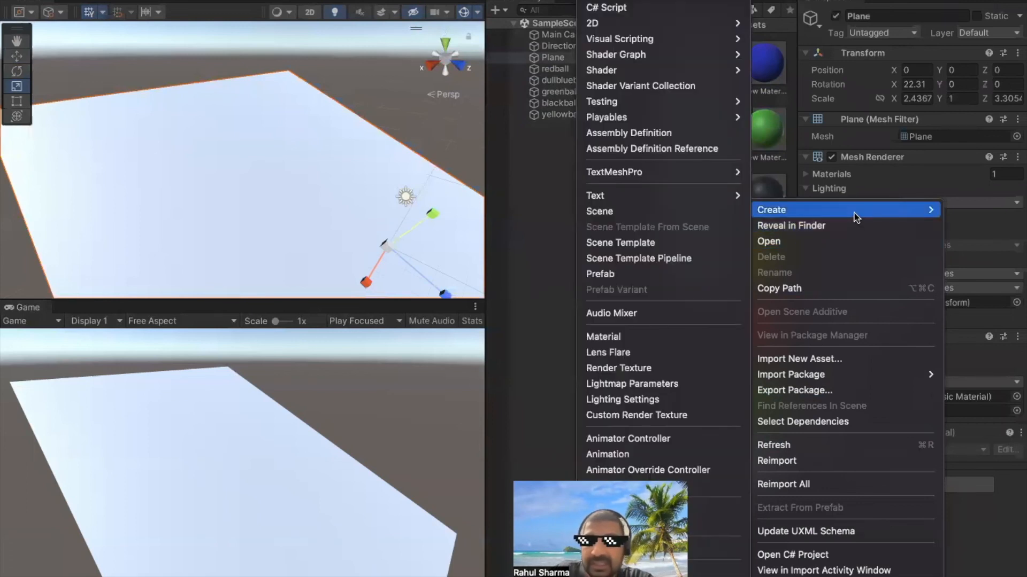
left_click(652, 337)
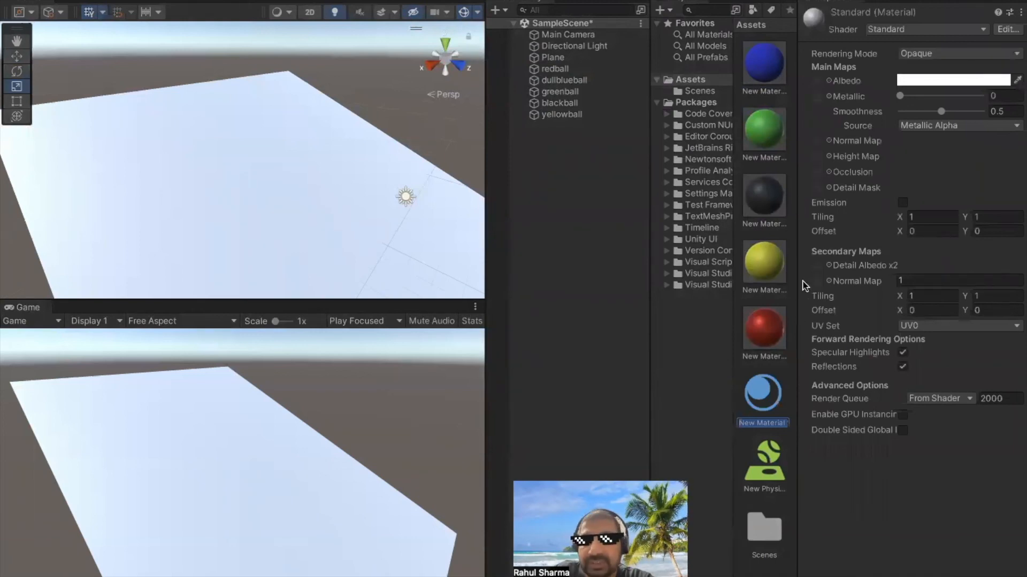
left_click(766, 402)
left_click(769, 339)
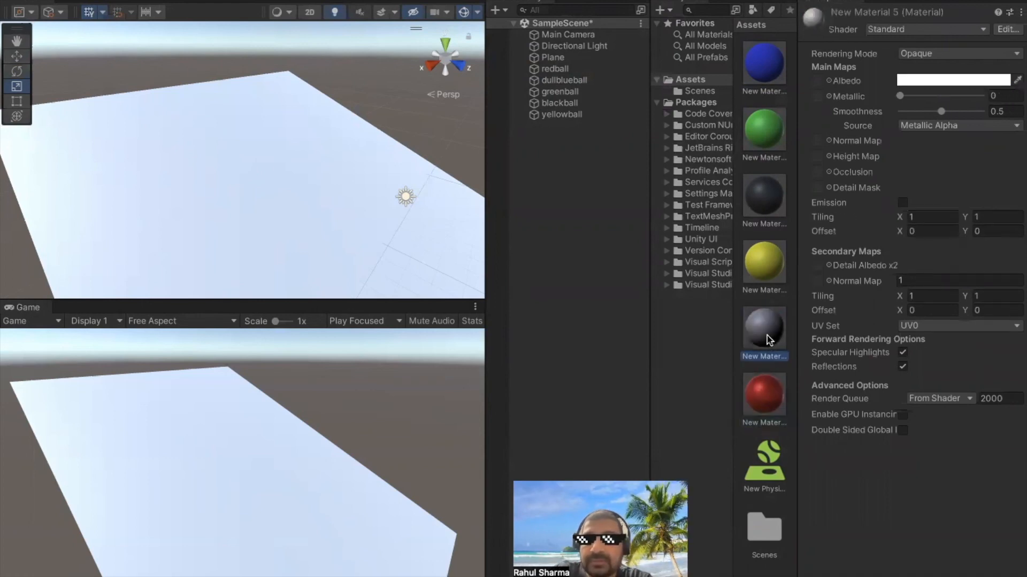
Set the albedo colour of New Material 5 to a bright magenta-purple
left_click(937, 79)
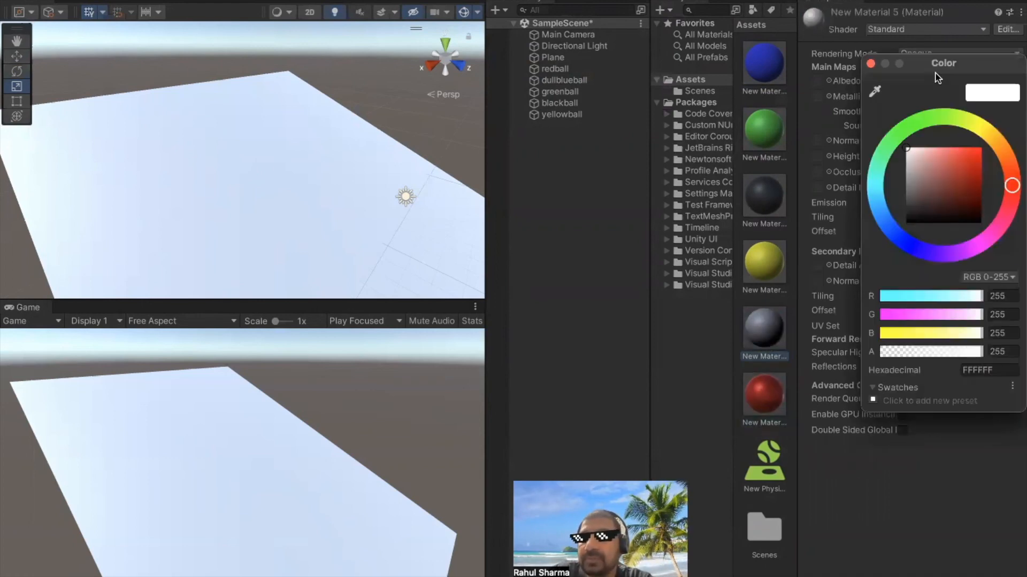
left_click(982, 247)
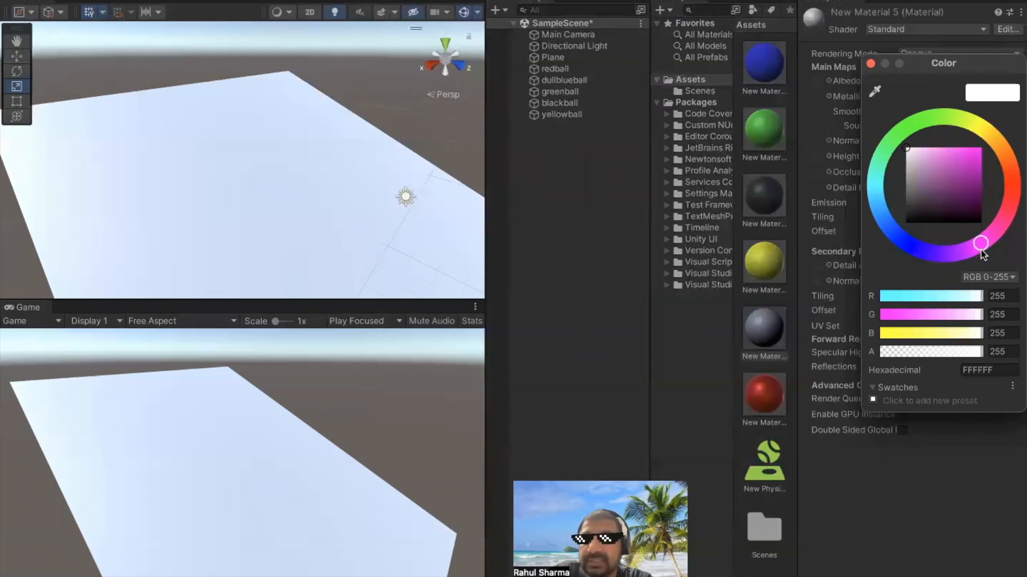
left_click(974, 156)
Apply the magenta-purple material to the tilted plane in the scene and clear the selection
left_click_drag(765, 329, 353, 283)
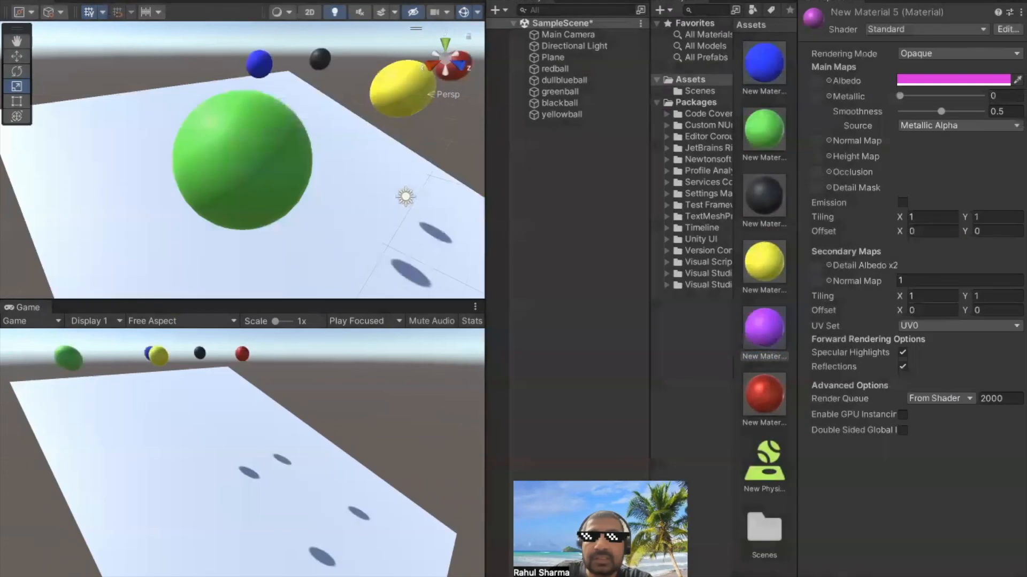
left_click_drag(765, 332, 391, 269)
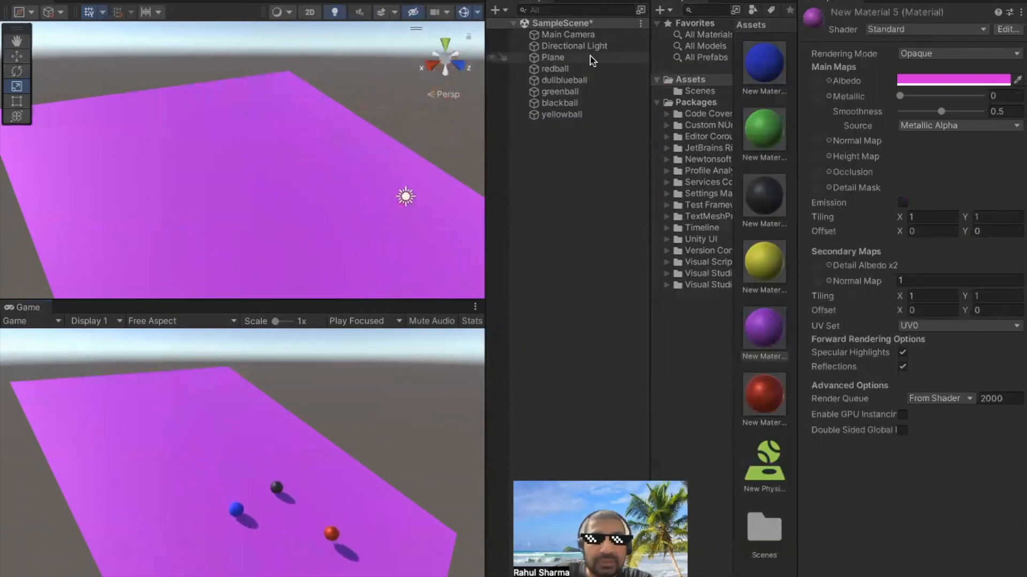
left_click(583, 230)
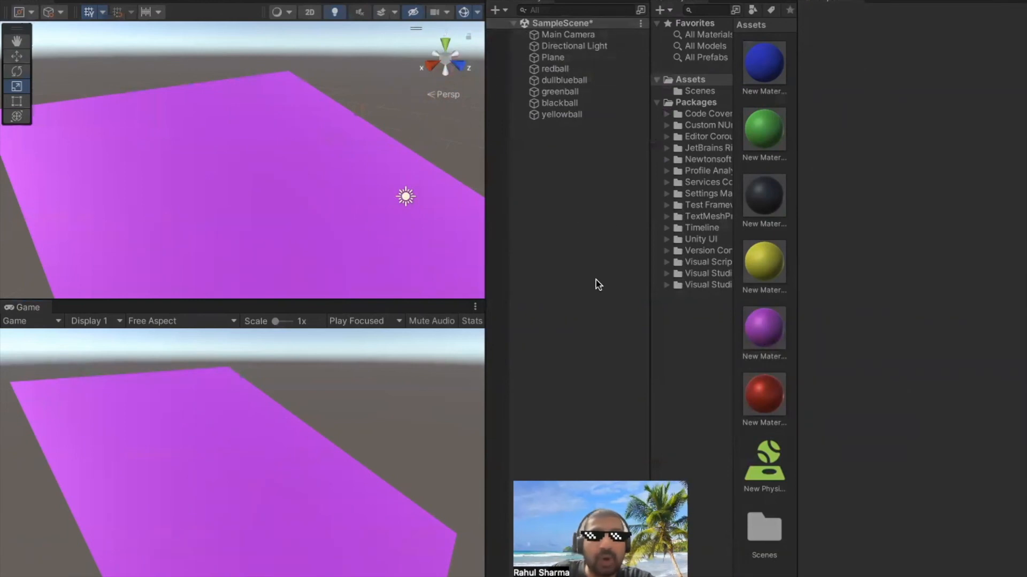
left_click_drag(616, 473, 930, 416)
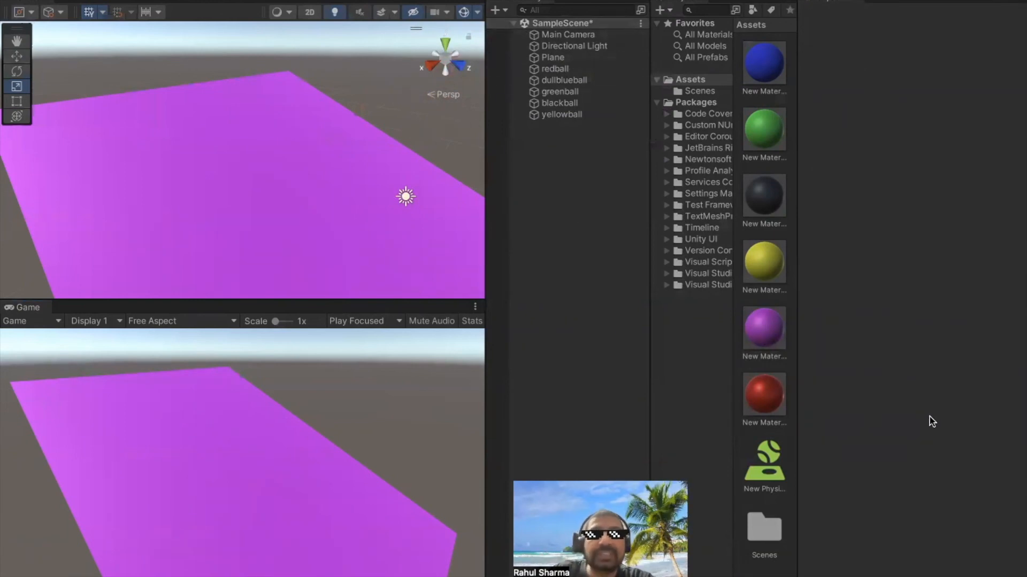